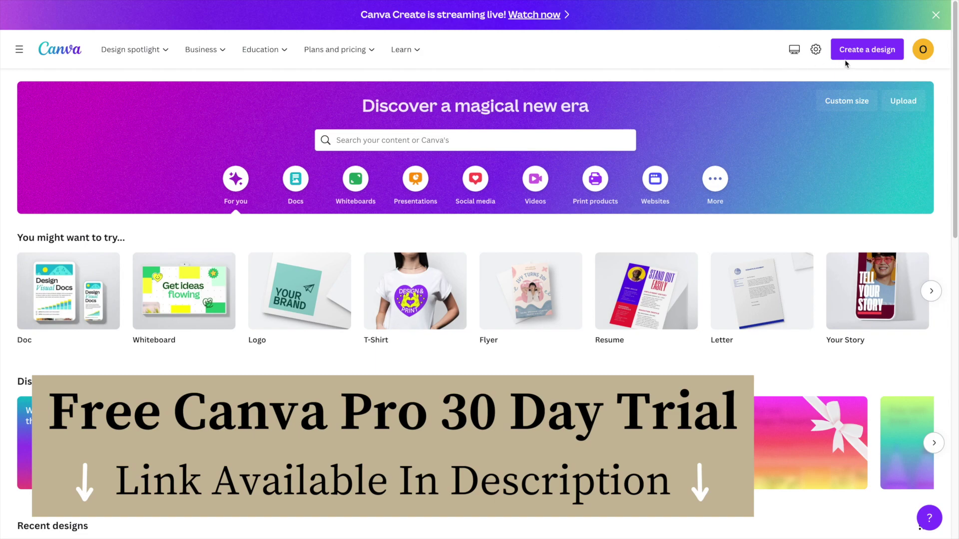
- Create a new custom-size design 14 in wide and 15 in high
click(864, 50)
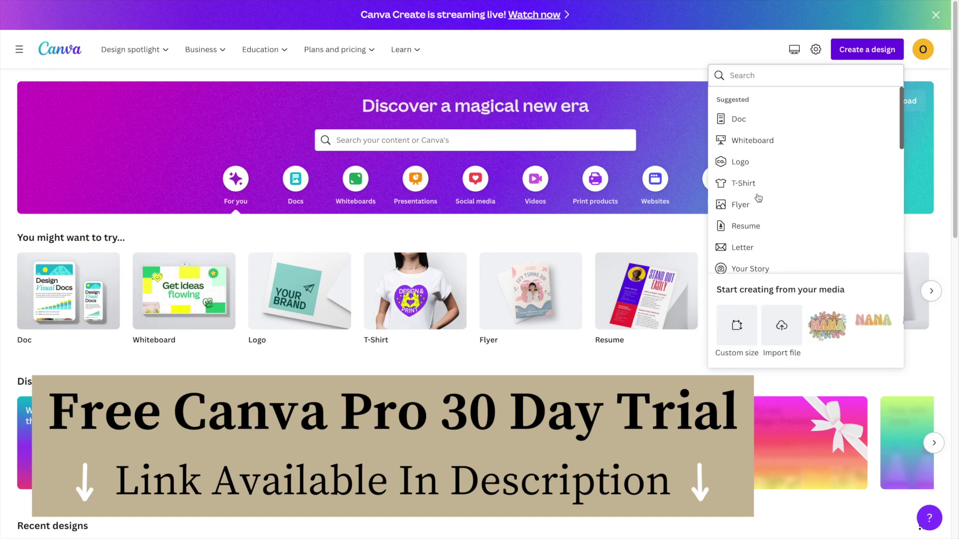
click(734, 328)
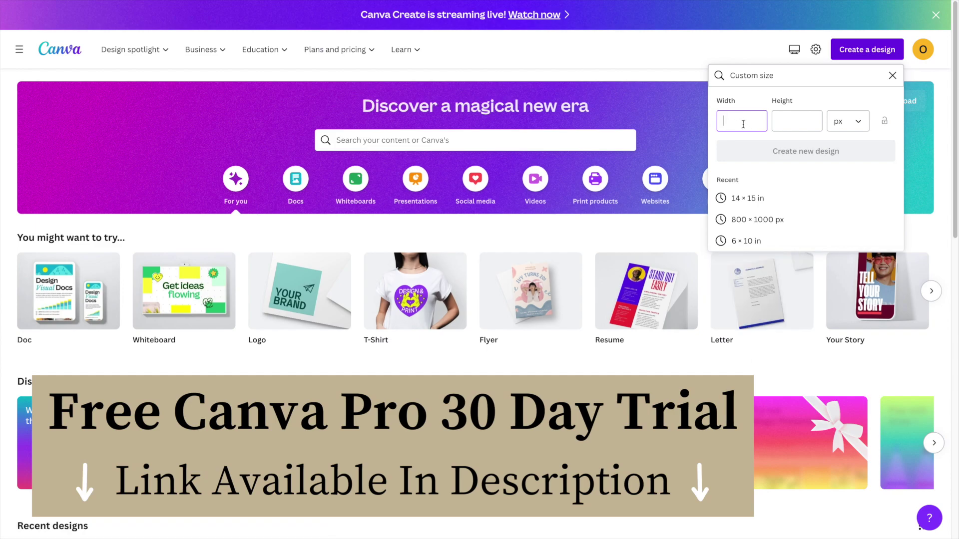
click(847, 125)
click(844, 171)
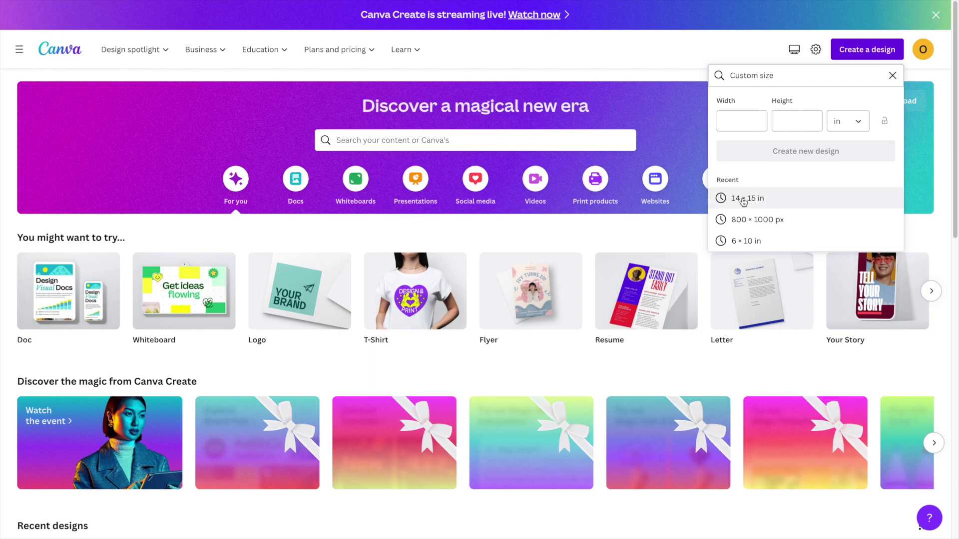
click(735, 125)
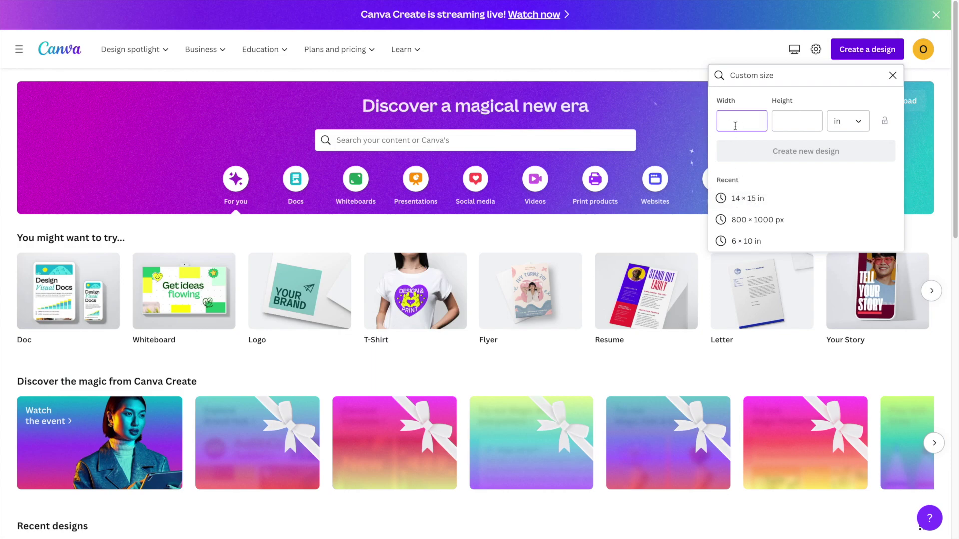
click(783, 124)
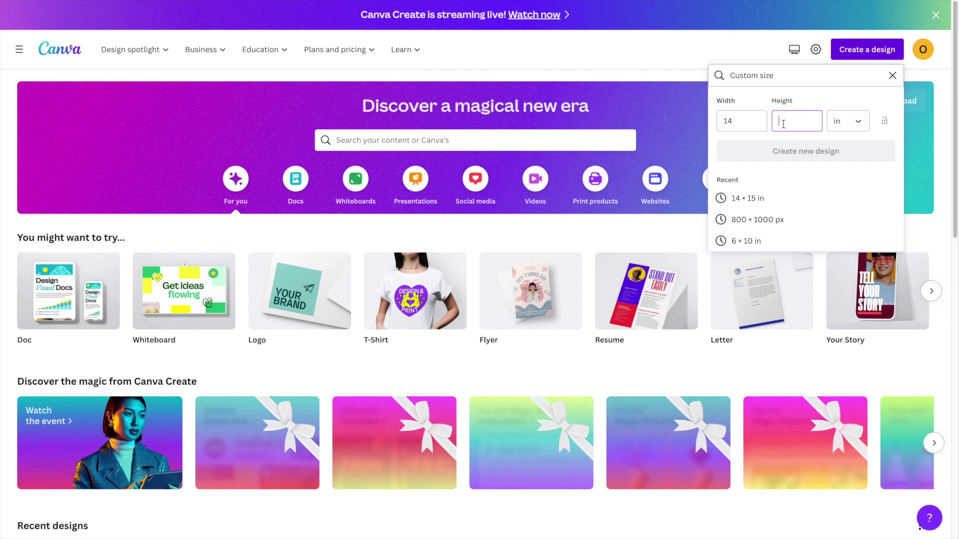
text(15)
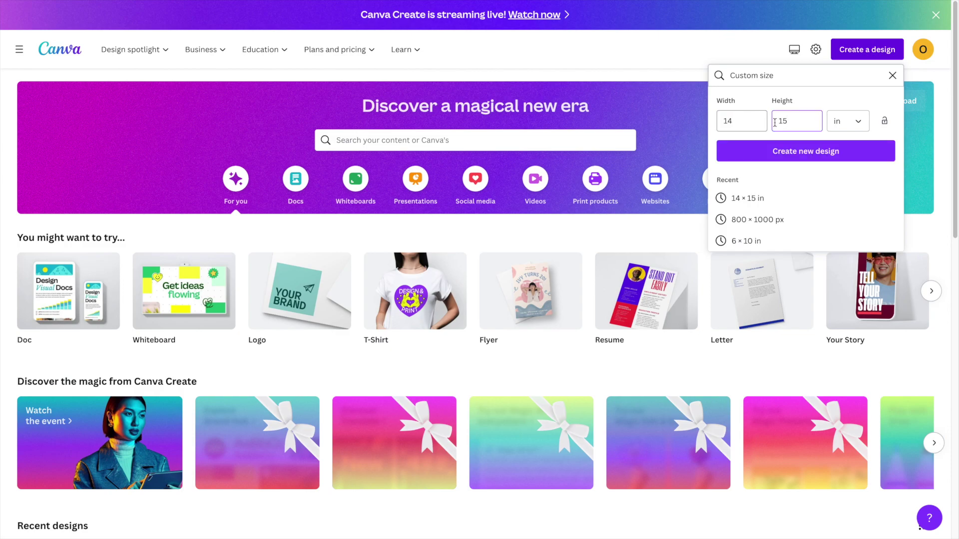
click(794, 152)
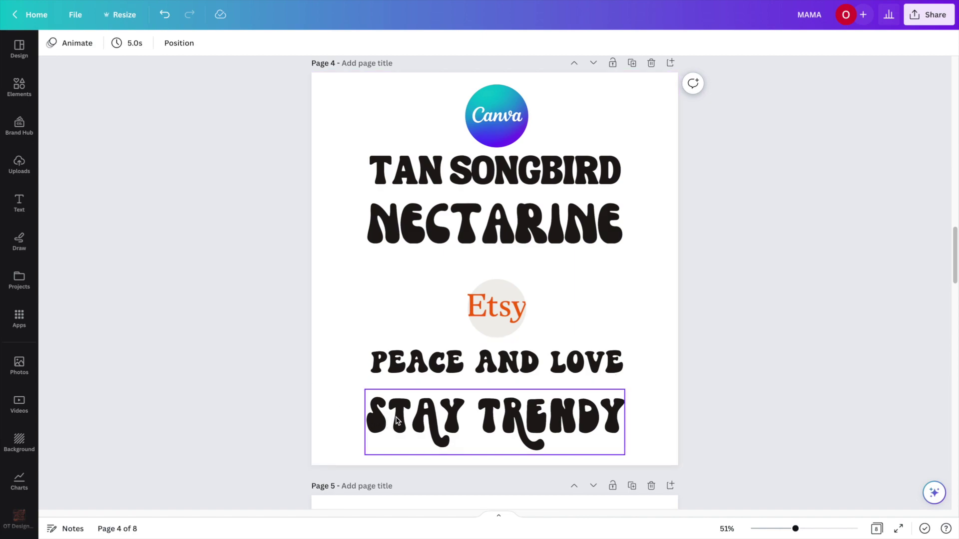
click(672, 339)
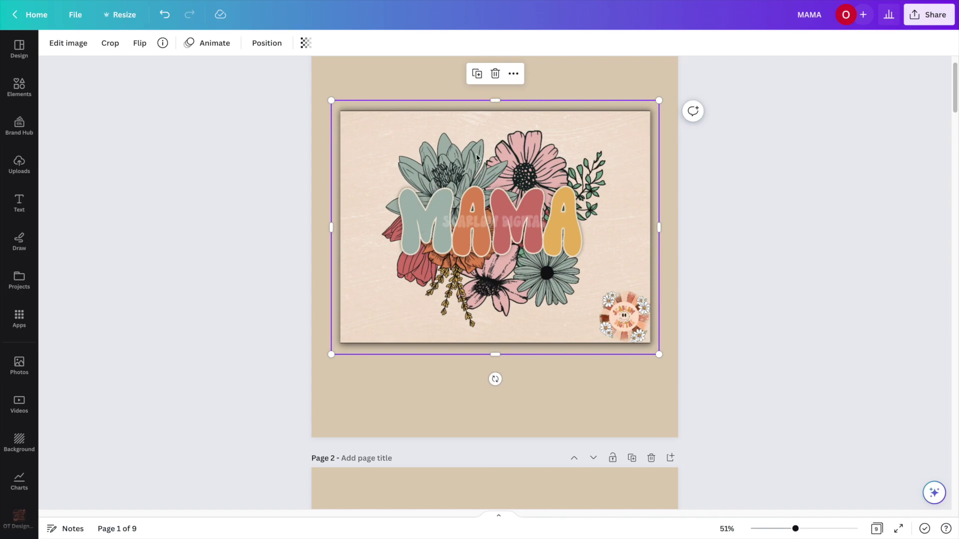
scroll(435, 279, down, 8)
click(454, 235)
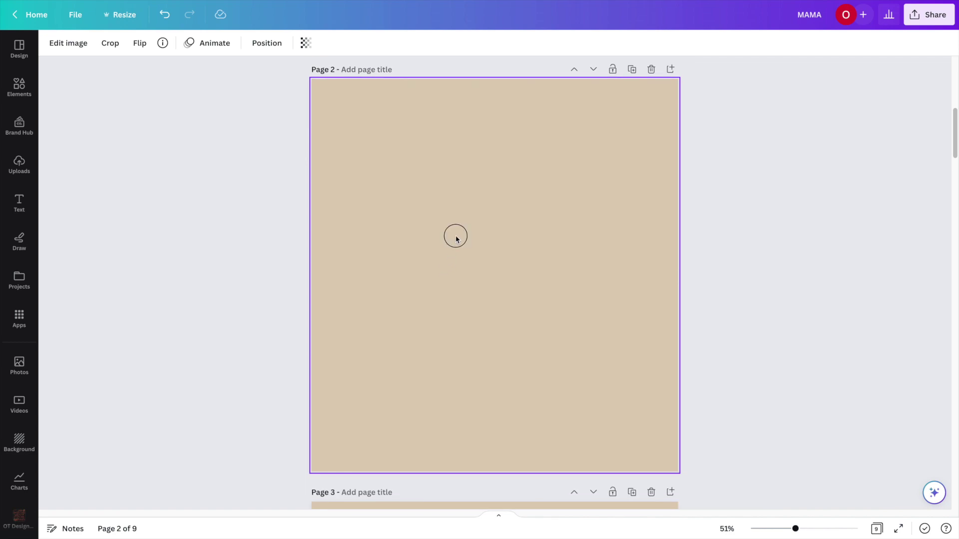
- Add a blank page after the MAMA reference page and delete it again
scroll(382, 123, up, 8)
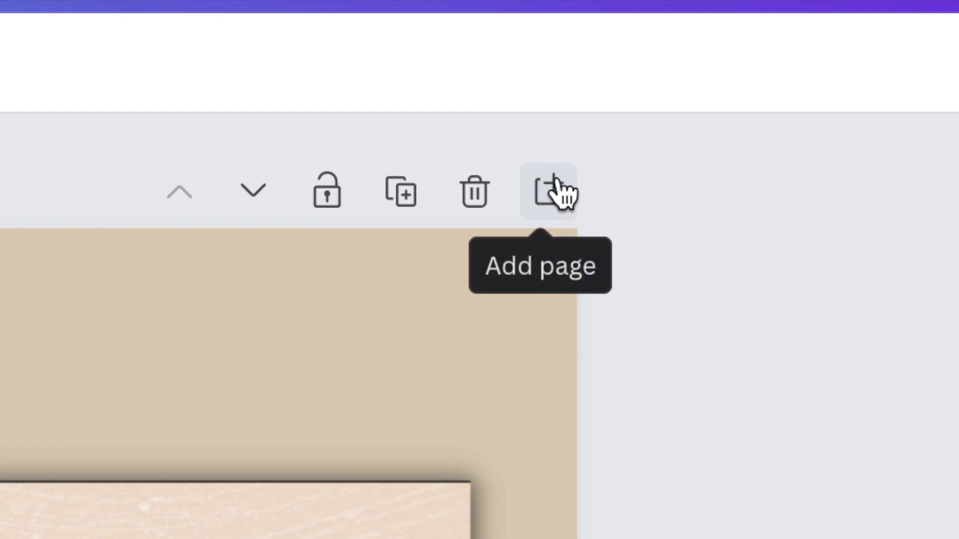
click(549, 193)
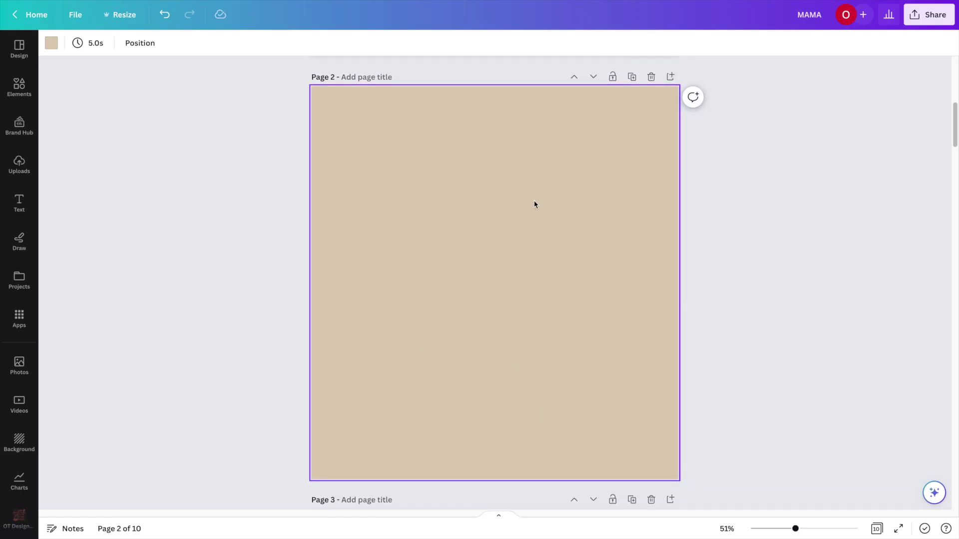
scroll(534, 199, up, 8)
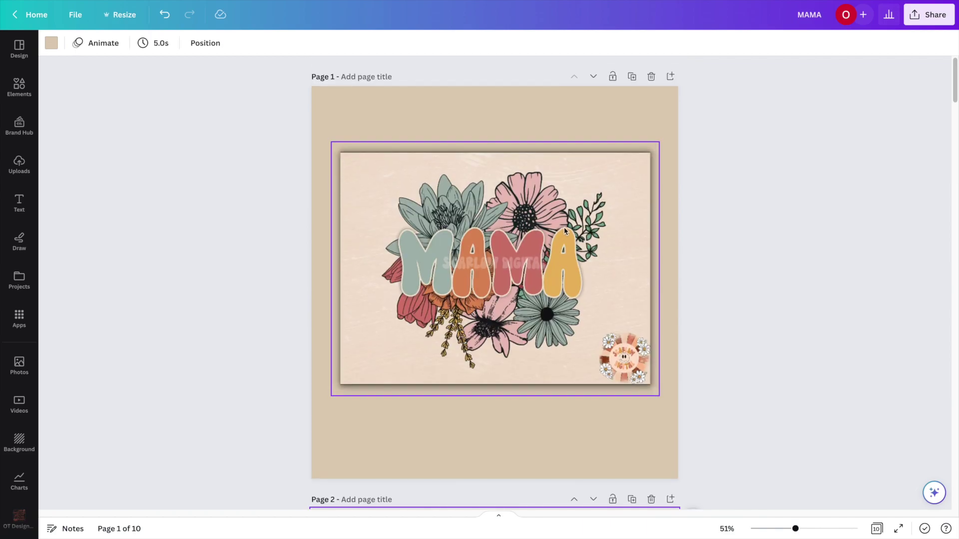
scroll(679, 148, down, 4)
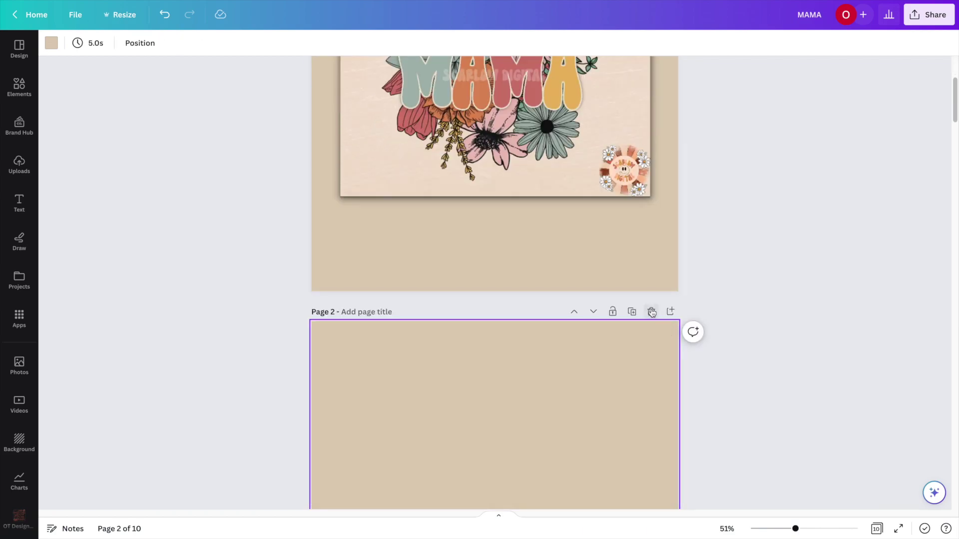
click(652, 313)
- Replace the old element search with 'cartoon flower', list all matching graphics and browse them
scroll(748, 254, down, 5)
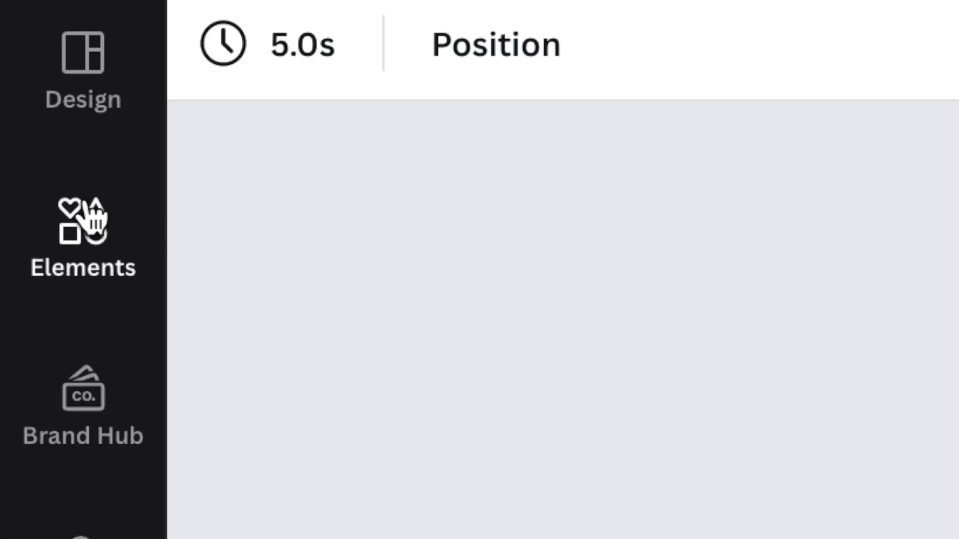
click(90, 216)
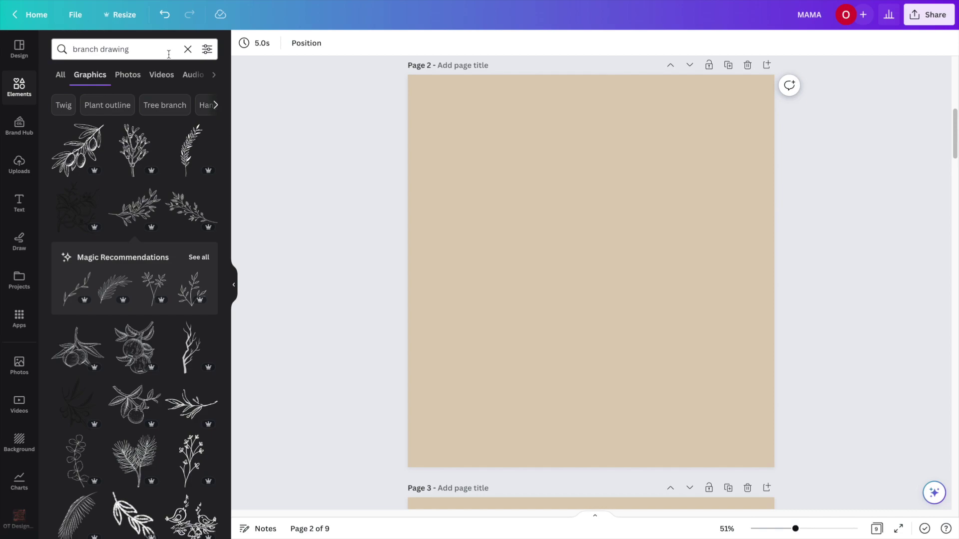
click(187, 49)
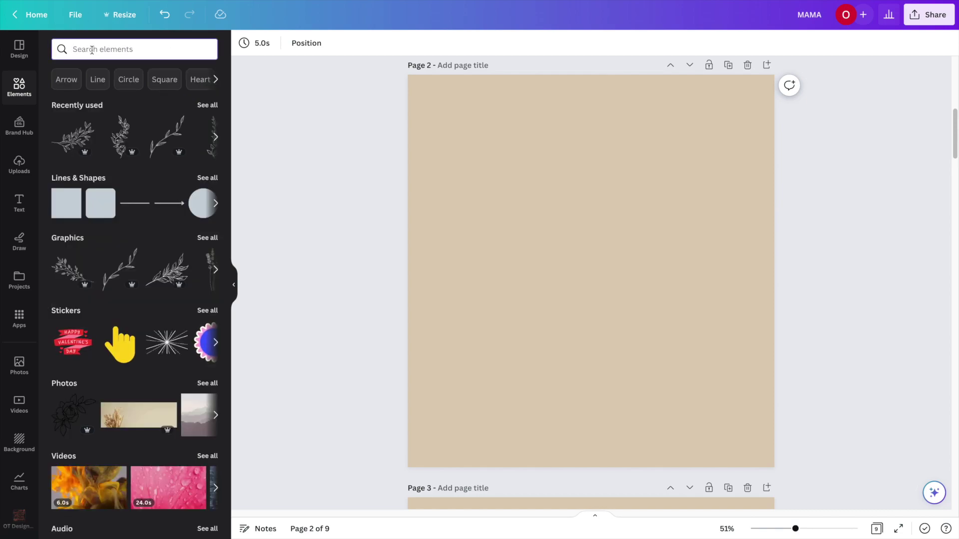
click(91, 49)
text(cartoon g)
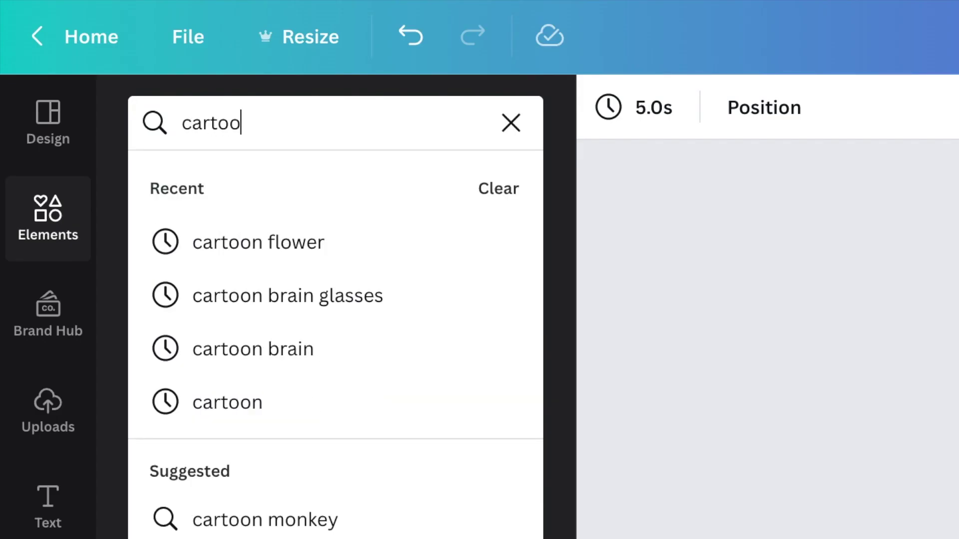
key(BackSpace)
text(flower)
key(Return)
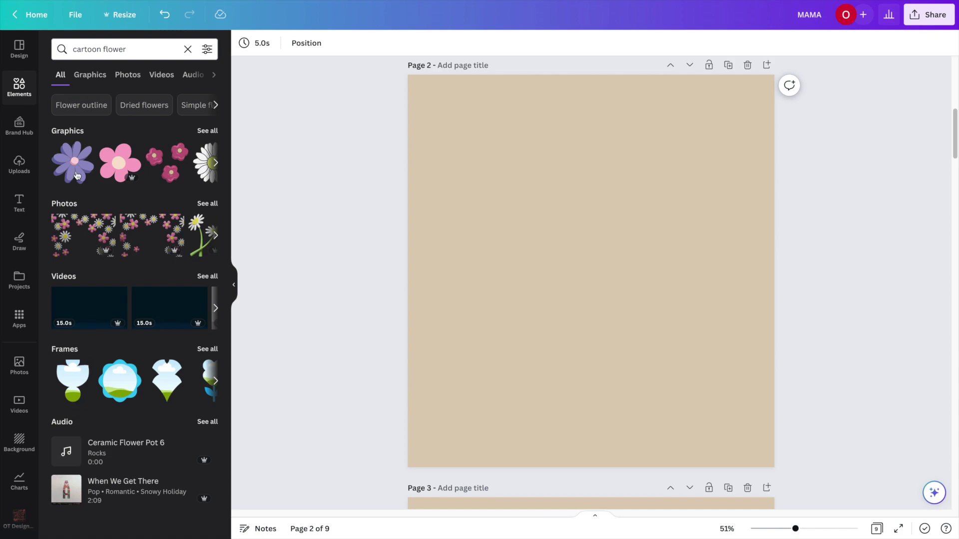
click(207, 130)
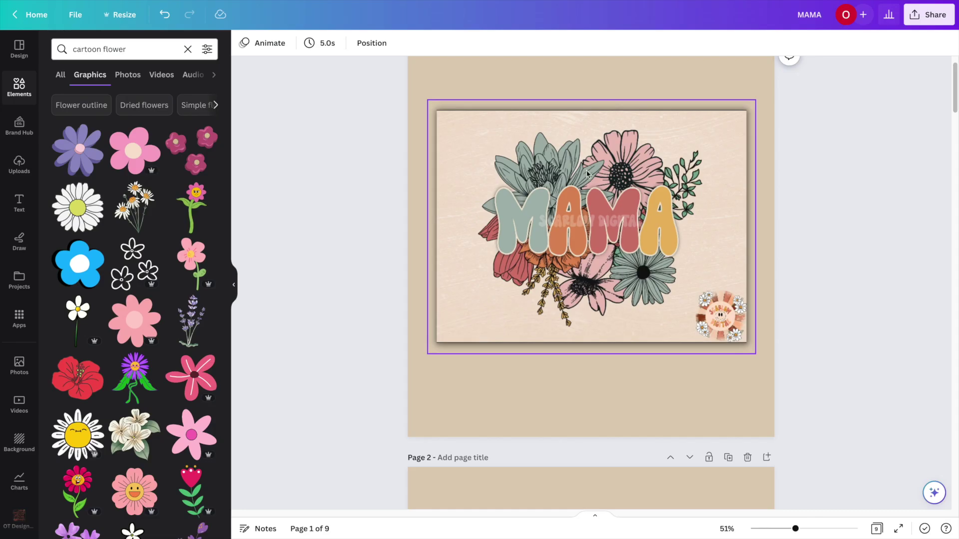
click(77, 340)
scroll(141, 289, down, 2)
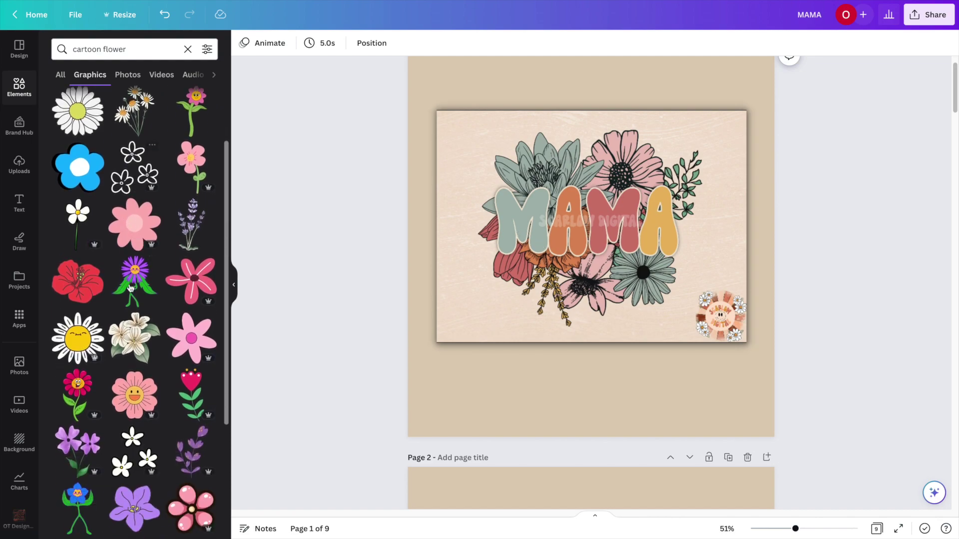
scroll(142, 289, down, 3)
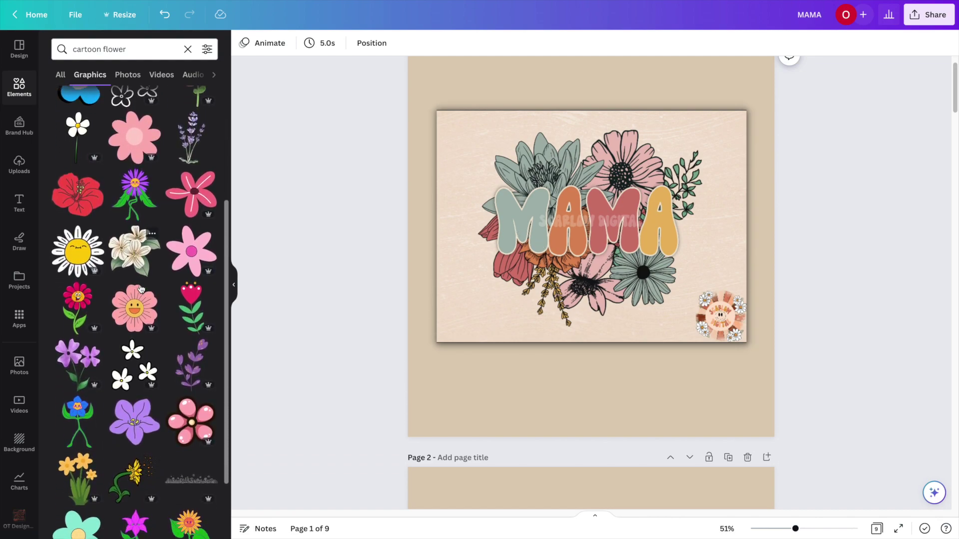
- Search the graphics for 'sketch flower' and browse the results
click(144, 49)
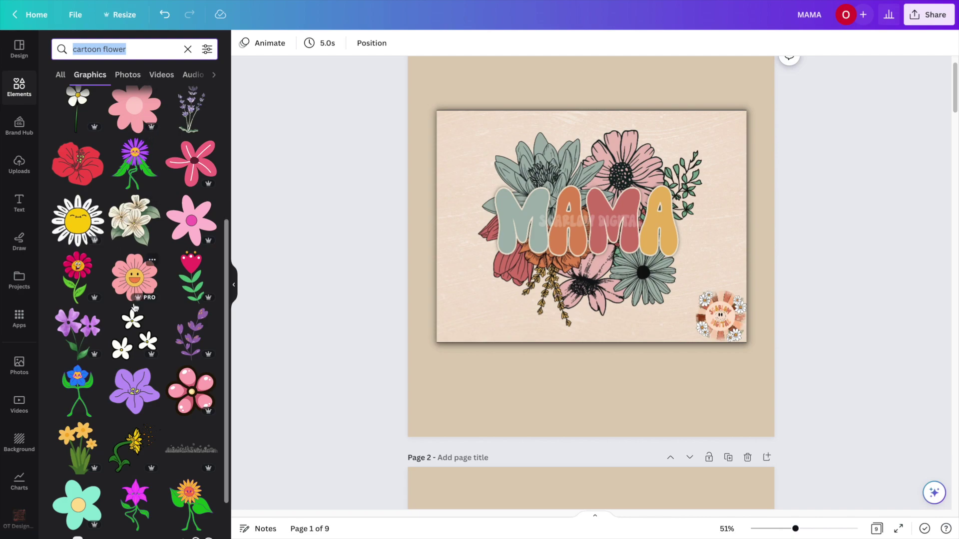
text(sket)
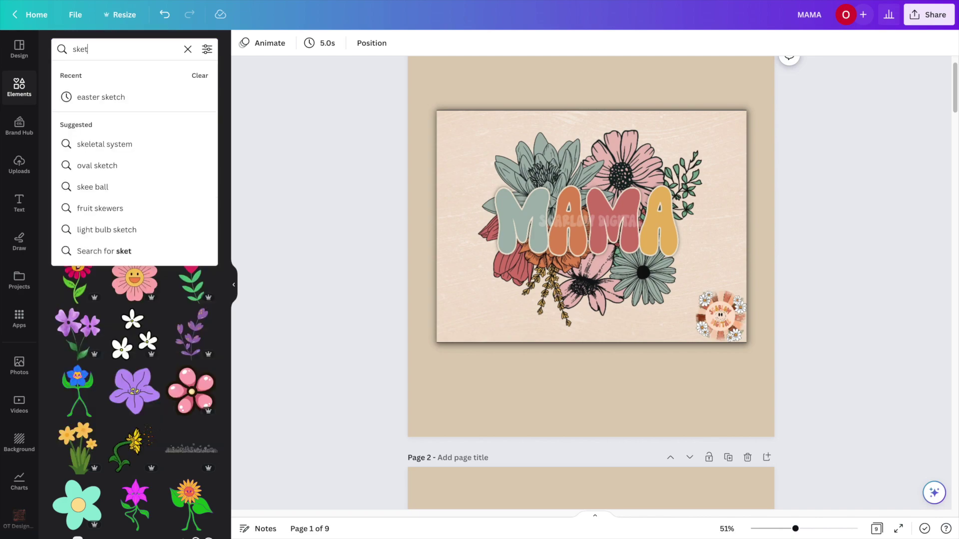
text(ch flower)
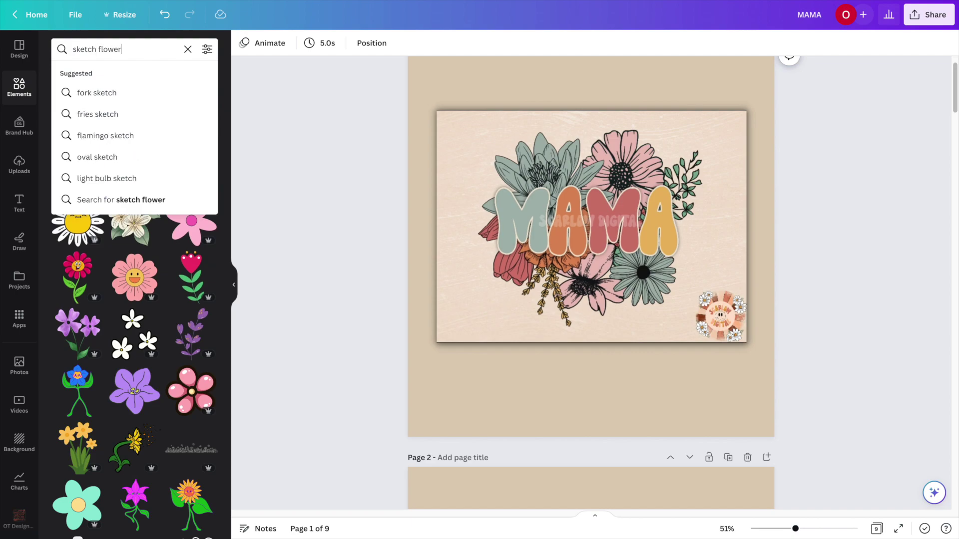
key(Return)
scroll(113, 265, down, 2)
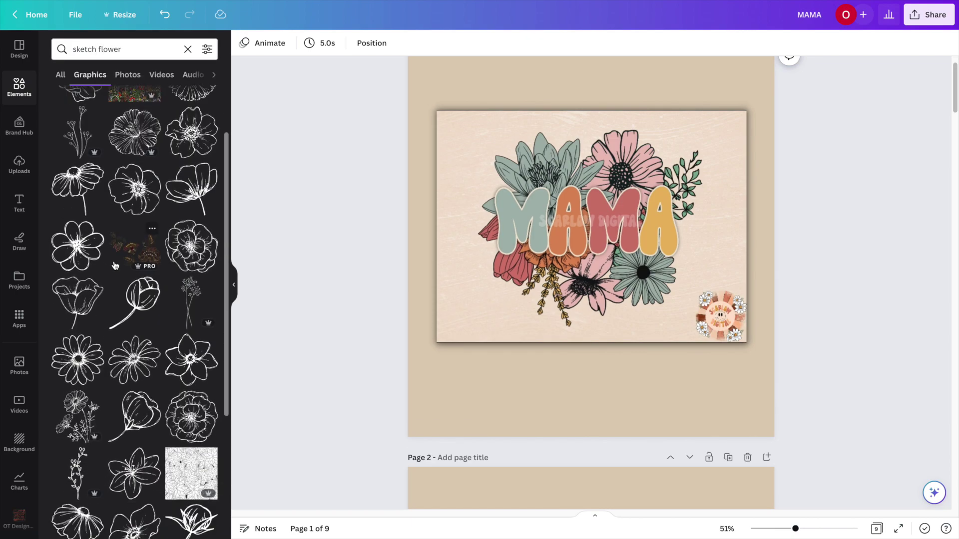
scroll(115, 266, down, 10)
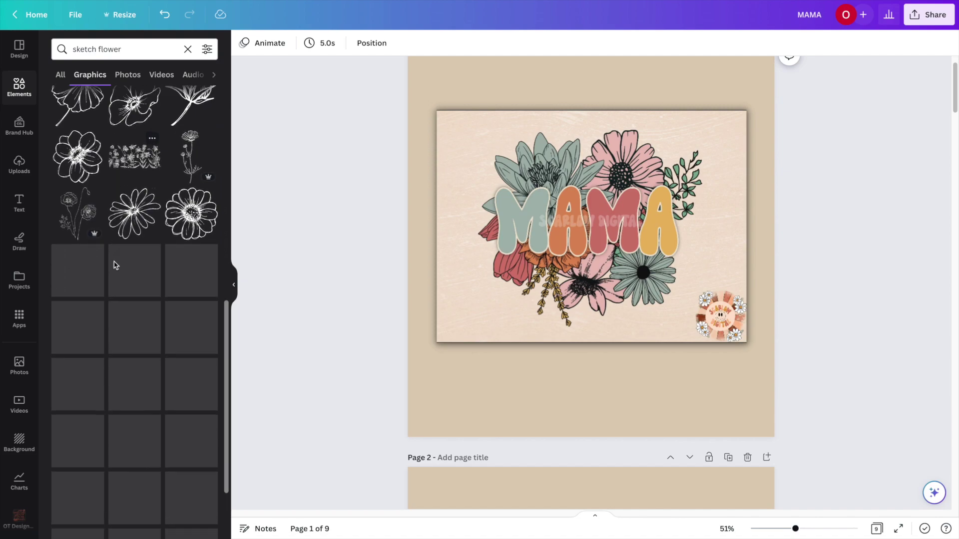
- Change the graphics search to 'boho flower' and look through the results
click(83, 48)
double_click(83, 48)
text(boho)
key(Return)
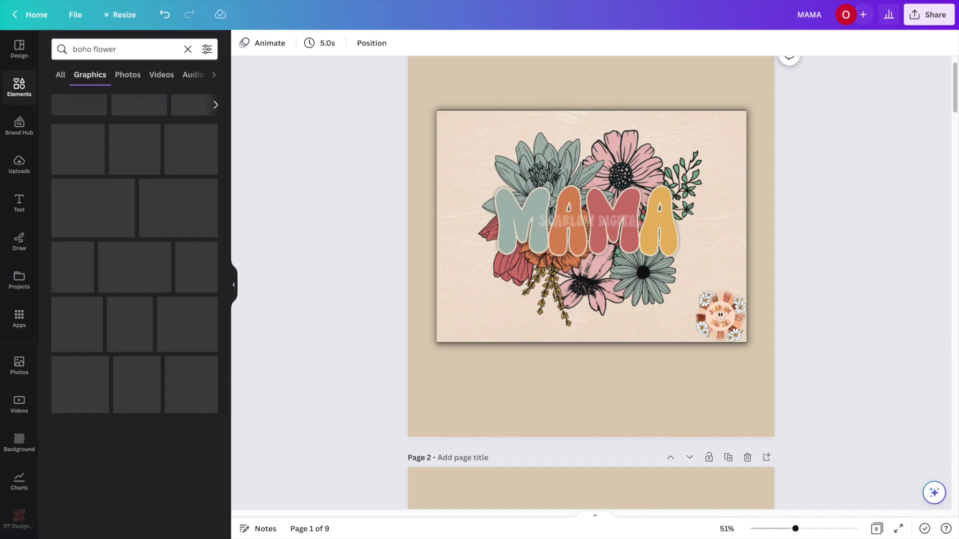
scroll(127, 263, down, 3)
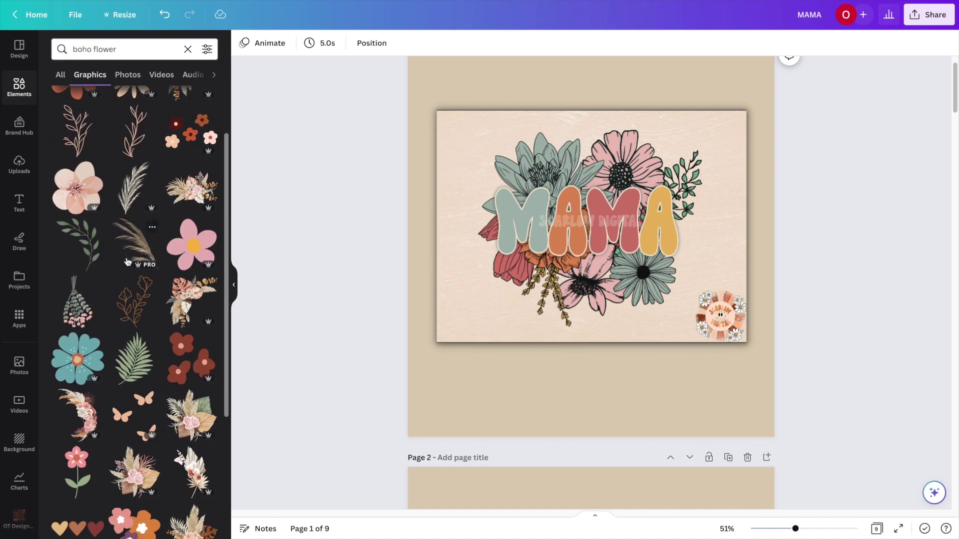
- Search the graphics for 'cartoon flower' again and browse further down for flowers that suit the MAMA design
drag(92, 49, 51, 54)
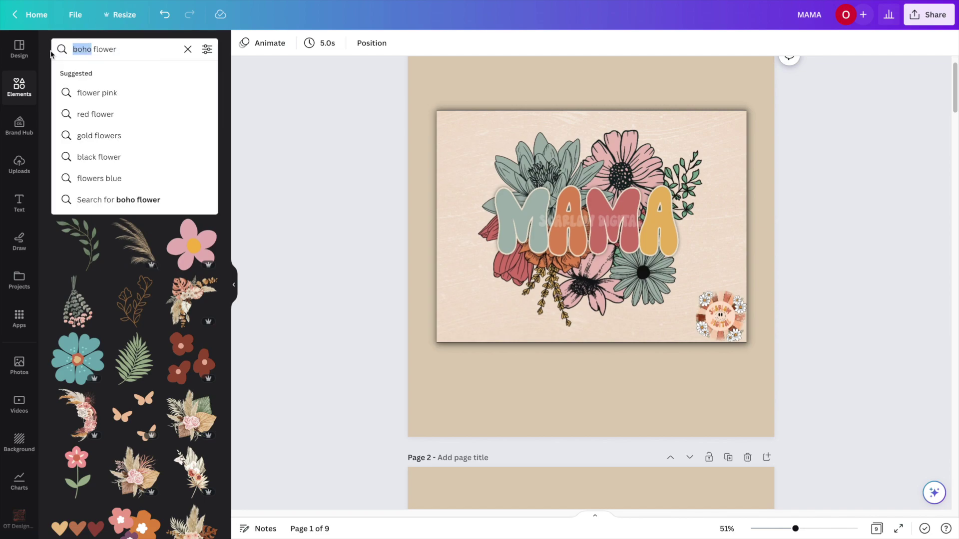
text(cartoon)
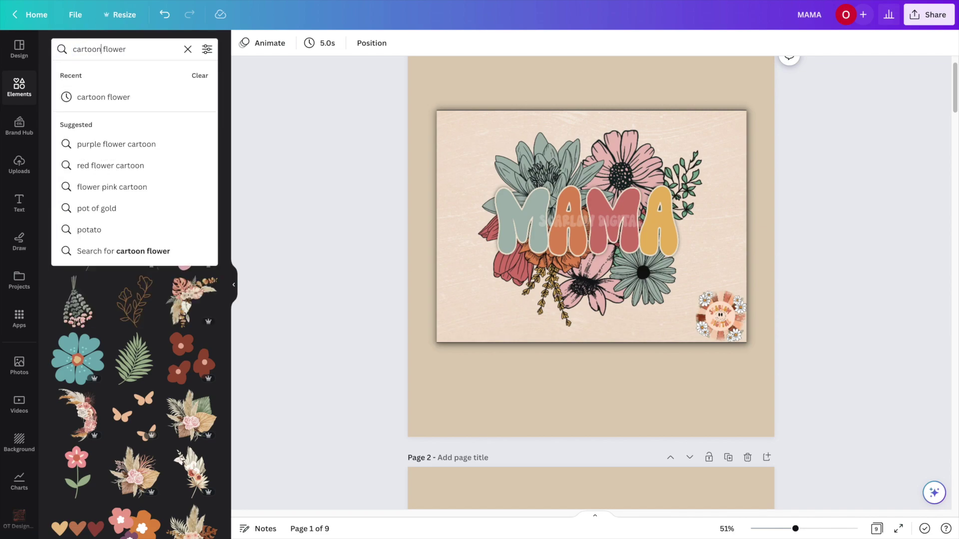
key(Return)
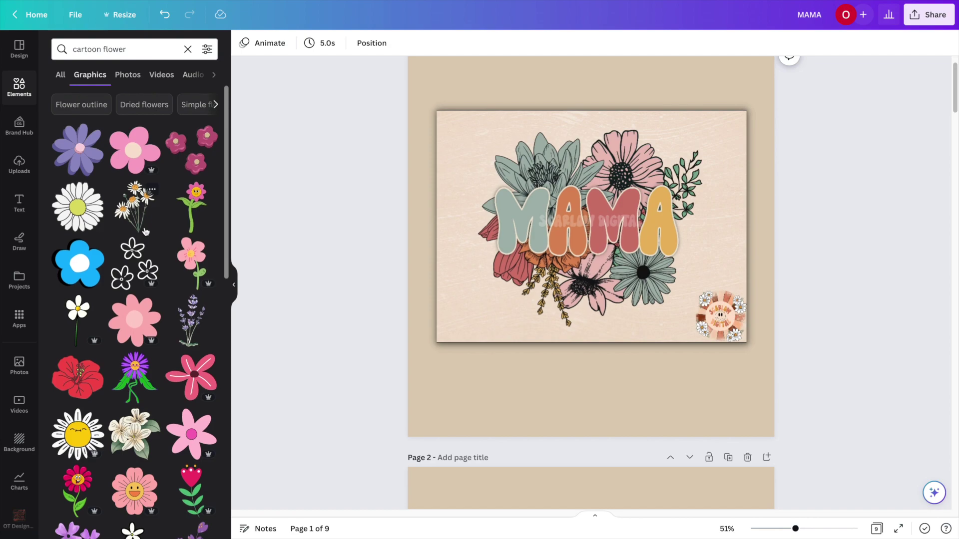
scroll(146, 231, down, 2)
scroll(145, 231, down, 1)
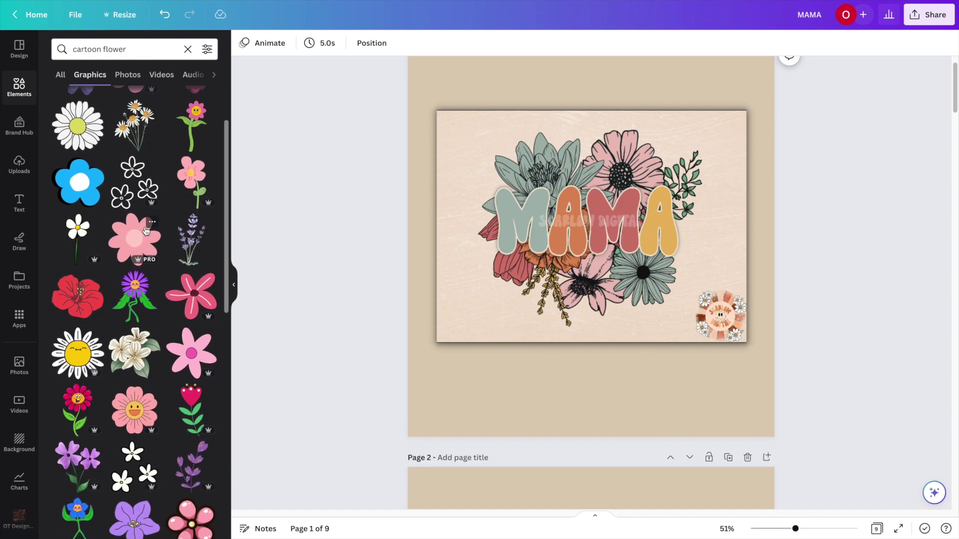
scroll(146, 230, down, 10)
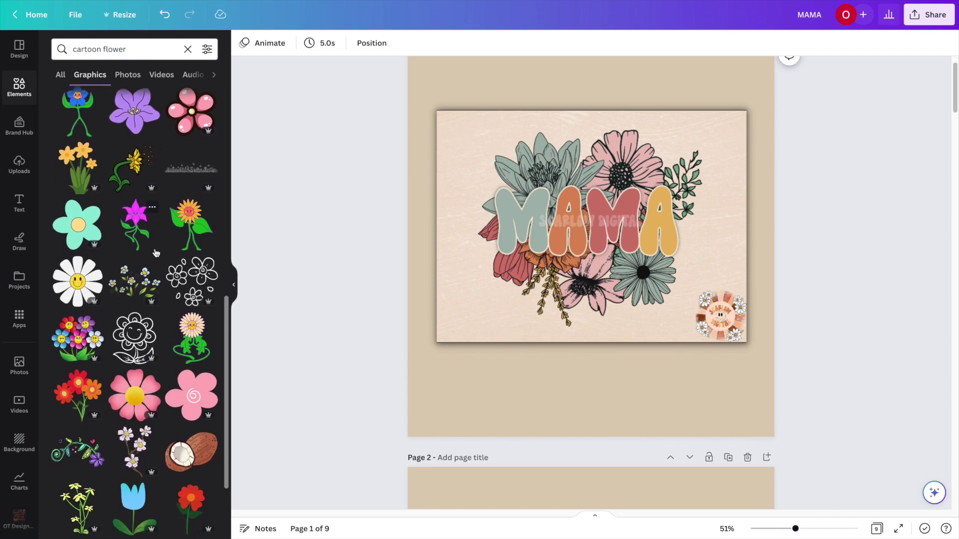
scroll(156, 253, down, 7)
scroll(157, 253, down, 5)
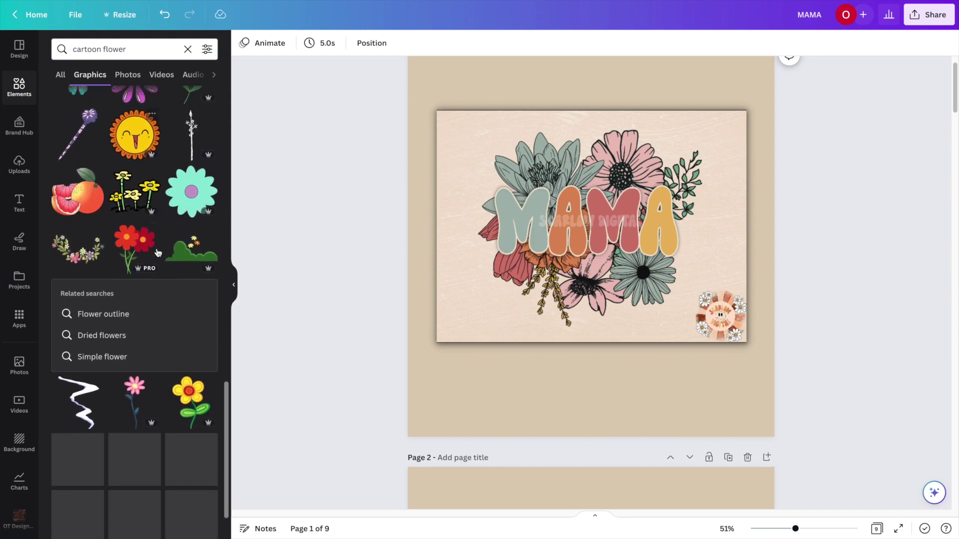
scroll(159, 250, down, 3)
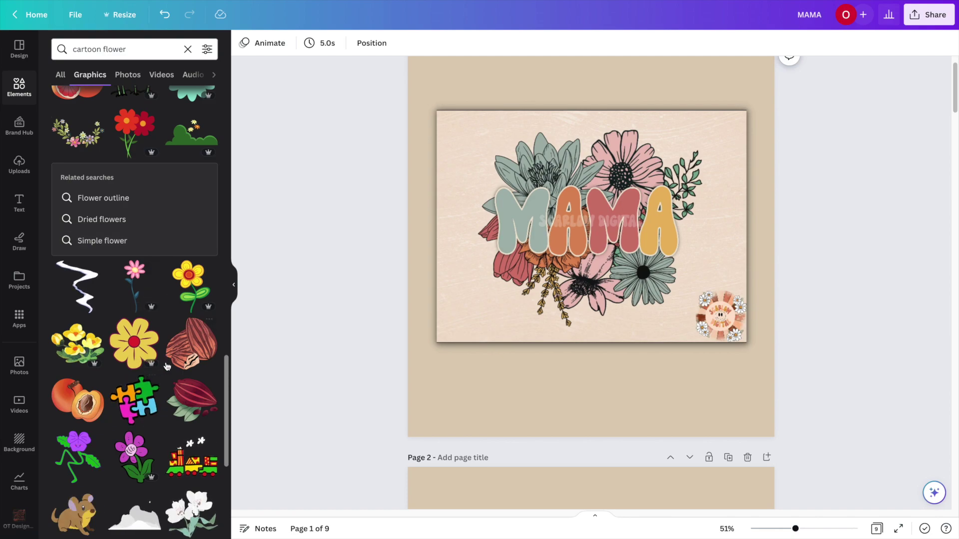
- Browse further through the cartoon flower graphics and add the trio of orange, pink and white daisies to page 2
scroll(167, 360, down, 8)
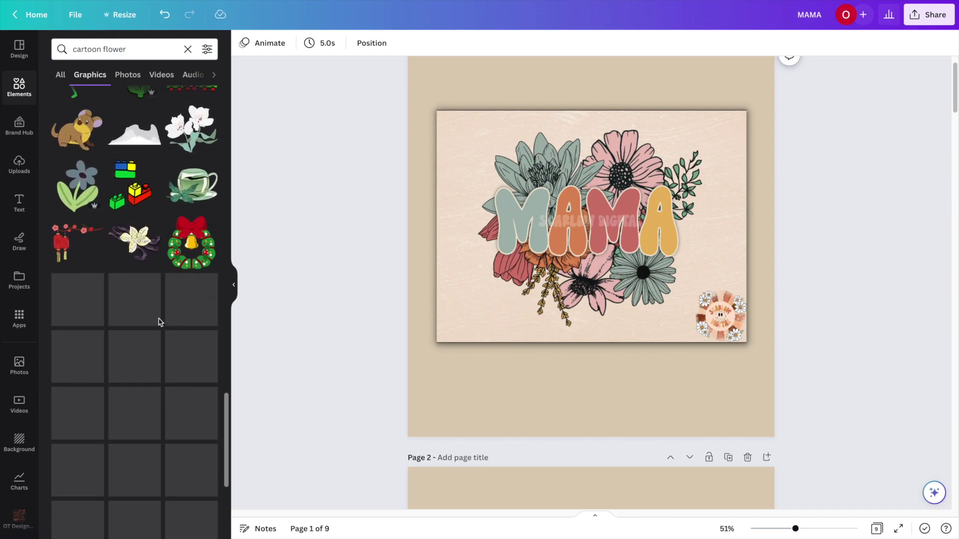
scroll(154, 304, down, 4)
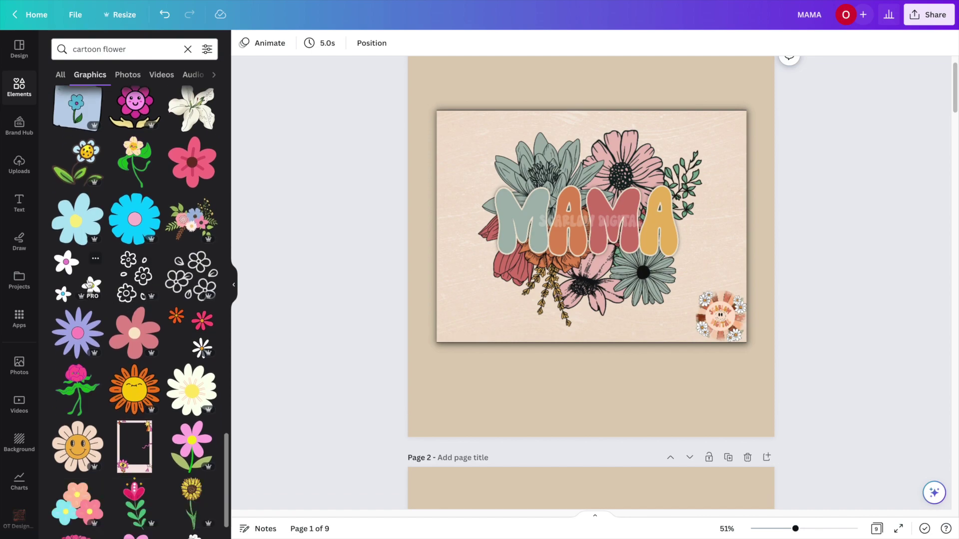
scroll(292, 369, down, 7)
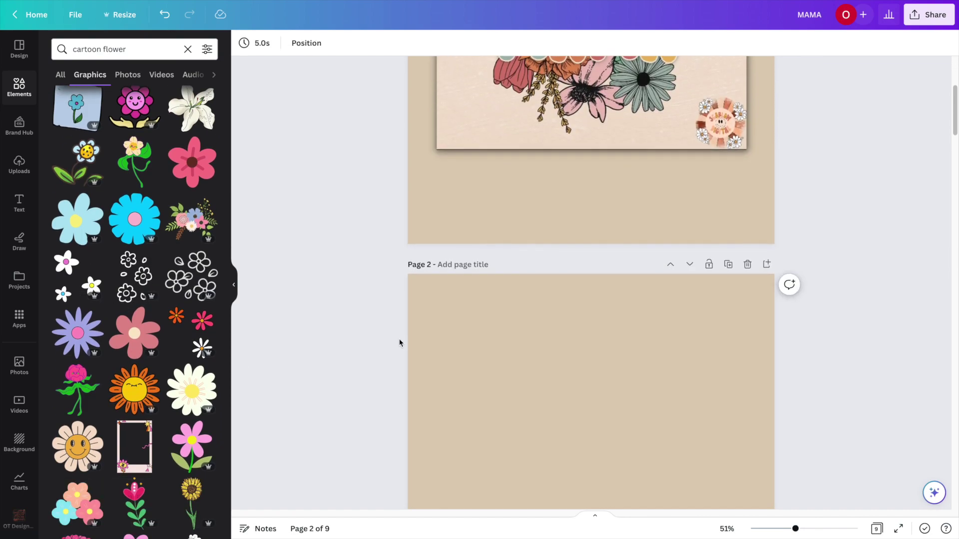
click(196, 333)
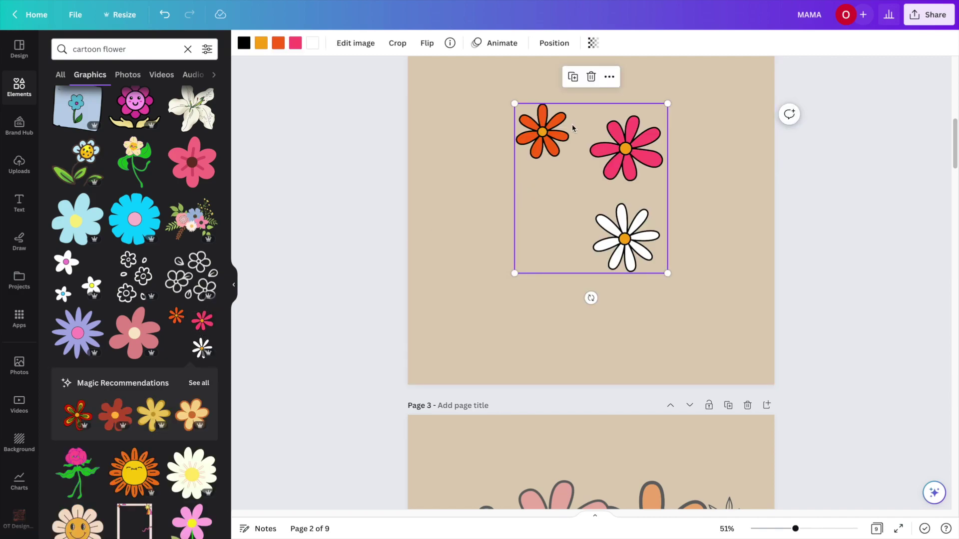
scroll(584, 230, up, 2)
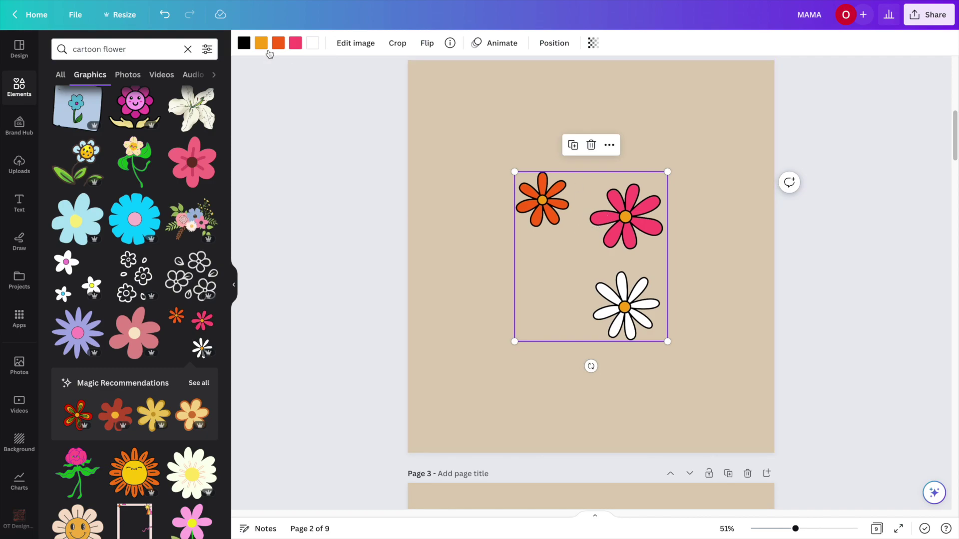
- Recolor the graphic's pink flower light blue and its orange flower light green from the Boho Happy Vibes palette
click(295, 43)
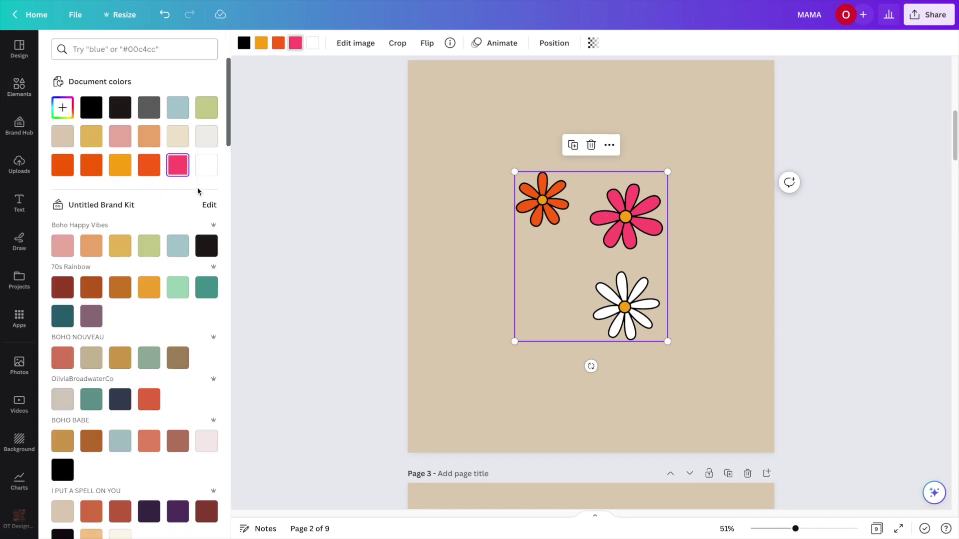
click(180, 106)
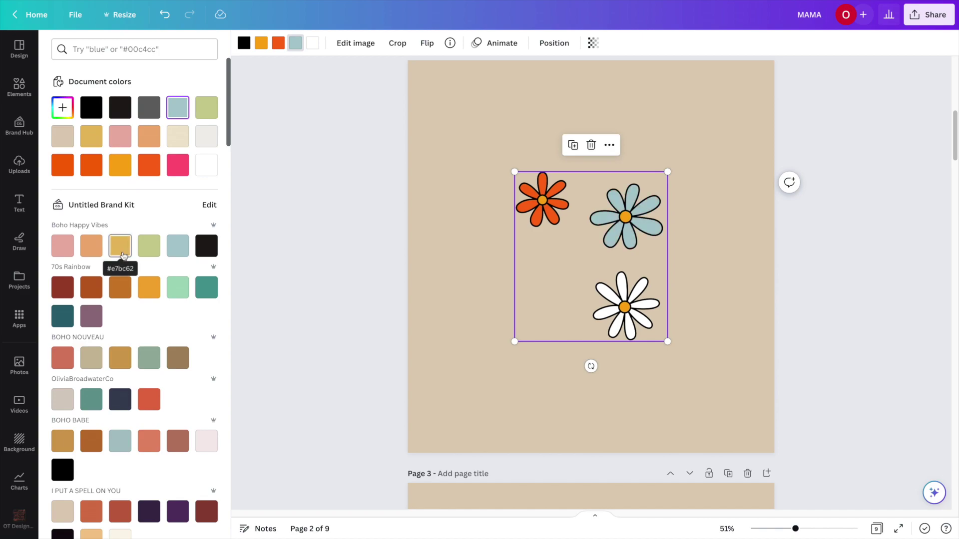
click(148, 245)
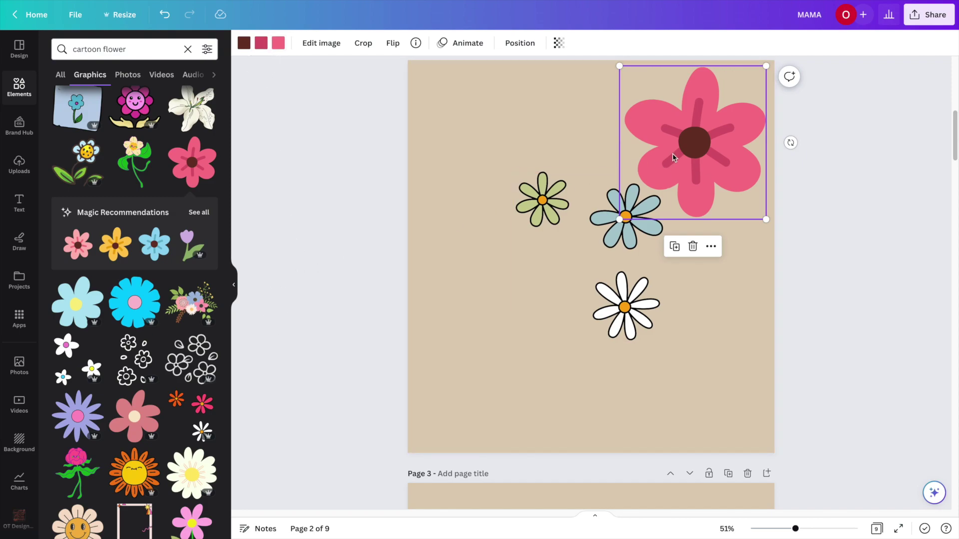
click(202, 311)
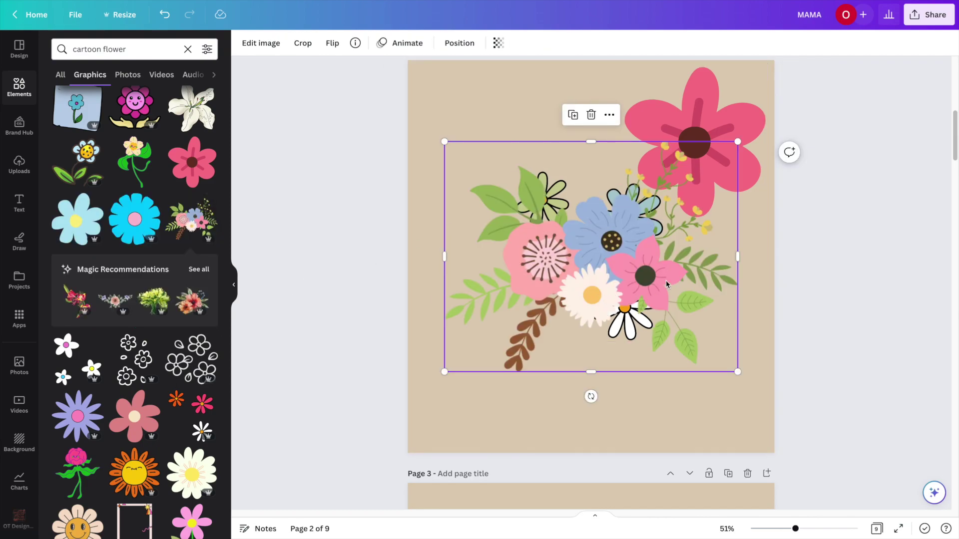
drag(667, 283, 670, 346)
drag(742, 209, 577, 334)
drag(513, 401, 491, 135)
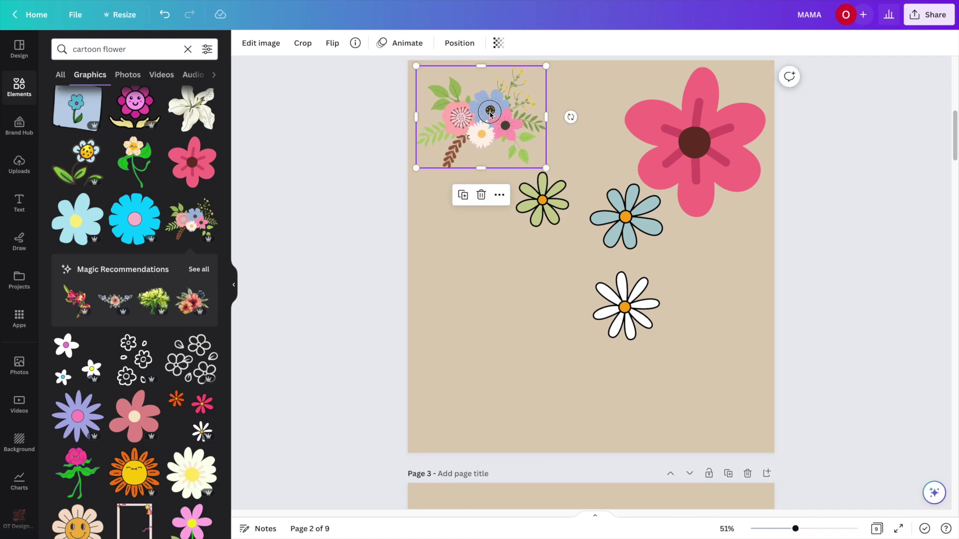
drag(490, 114, 298, 172)
click(743, 129)
drag(735, 156, 246, 160)
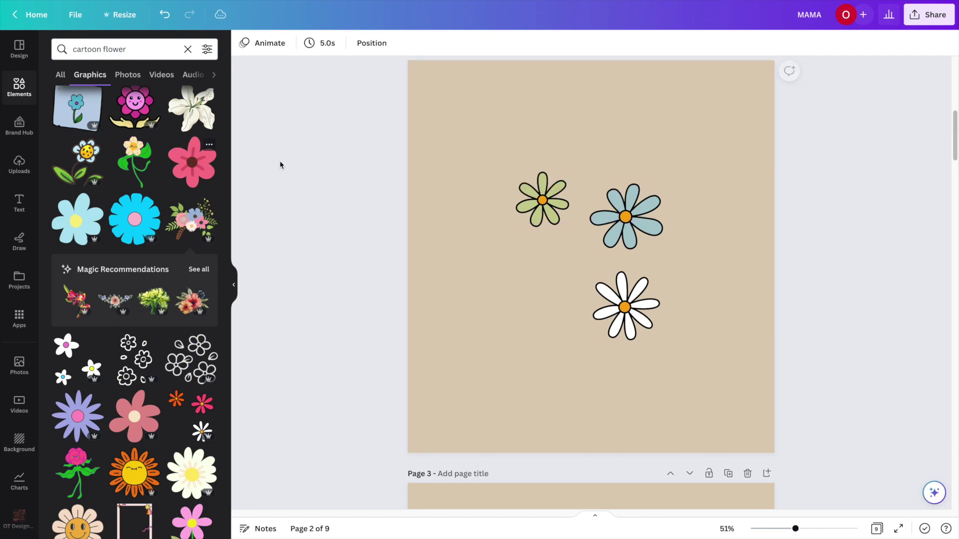
- Move the three-flower graphic toward the upper left of page 2 and enlarge it to about two thirds of the page width
key(ctrl+a)
drag(624, 242, 549, 142)
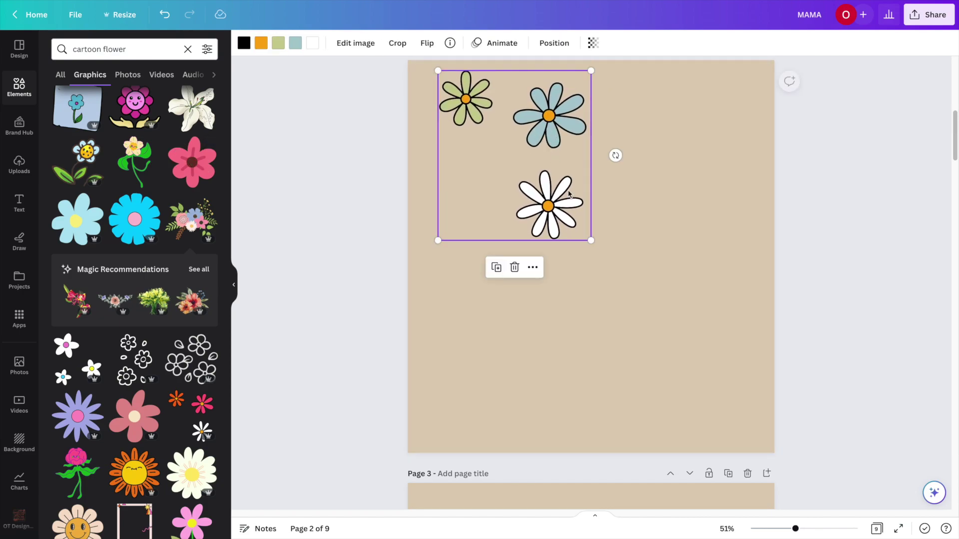
drag(592, 240, 691, 352)
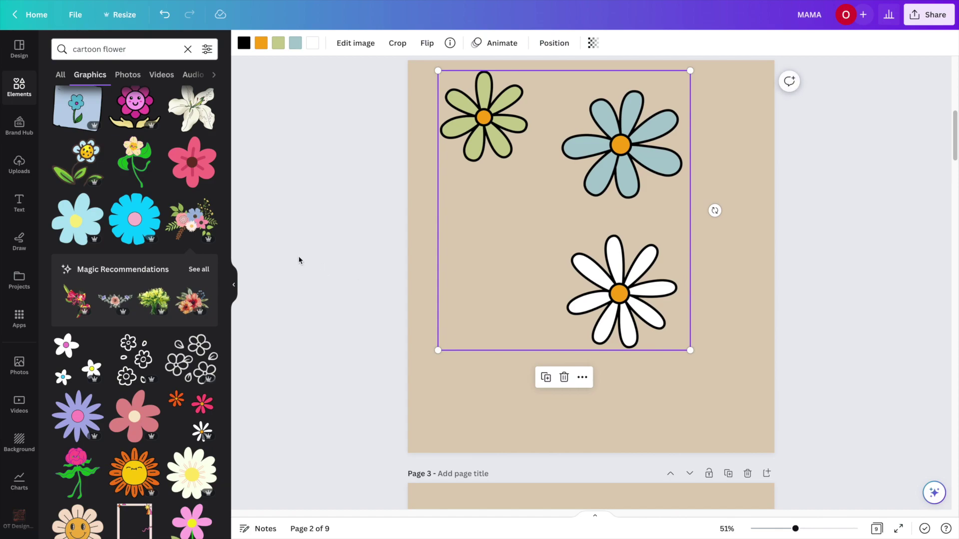
click(301, 261)
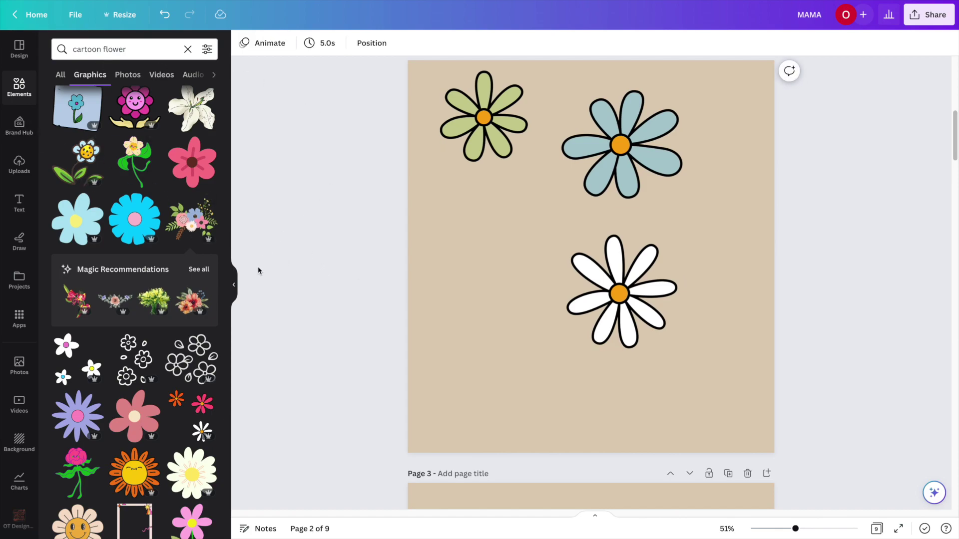
- Close the element search and review the document's pages listing the color codes and the search terms for graphics
click(187, 50)
click(234, 285)
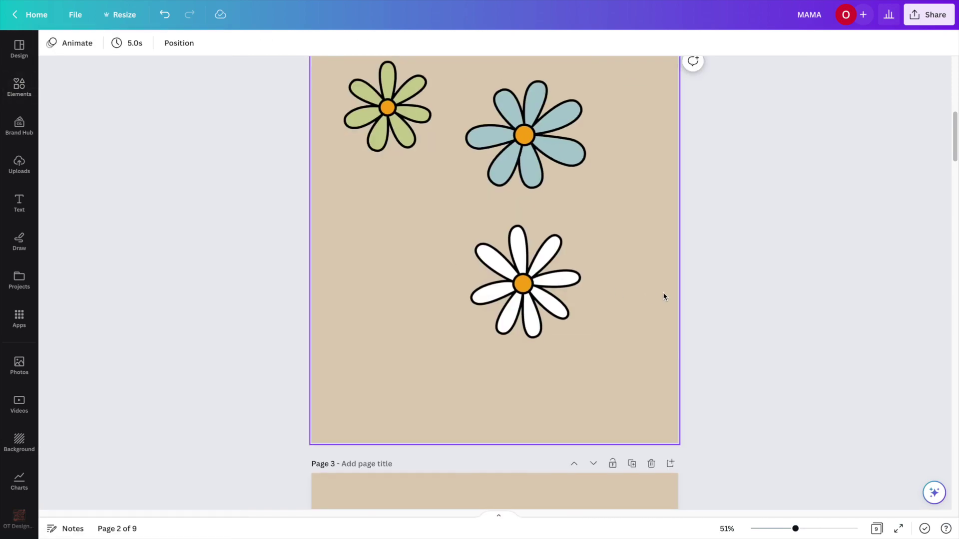
scroll(663, 297, down, 20)
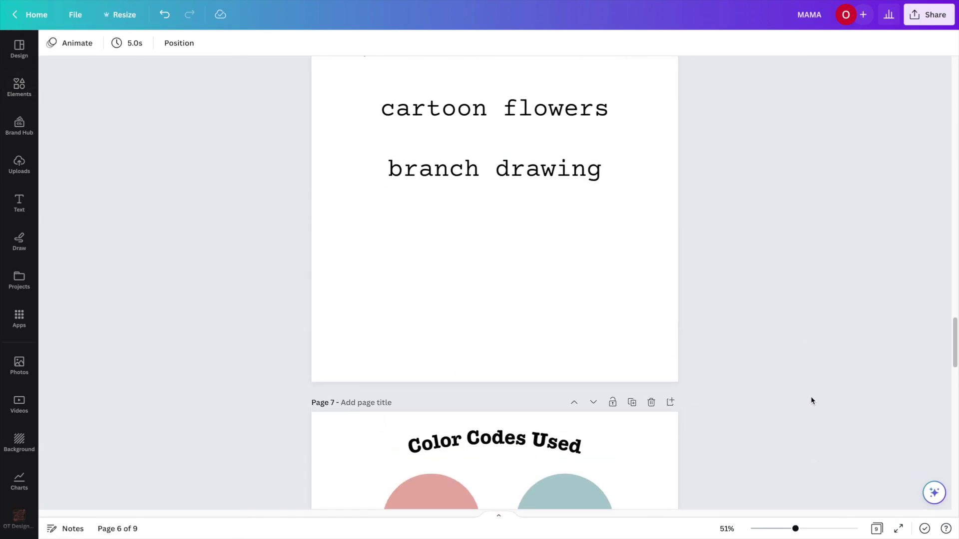
scroll(821, 396, down, 7)
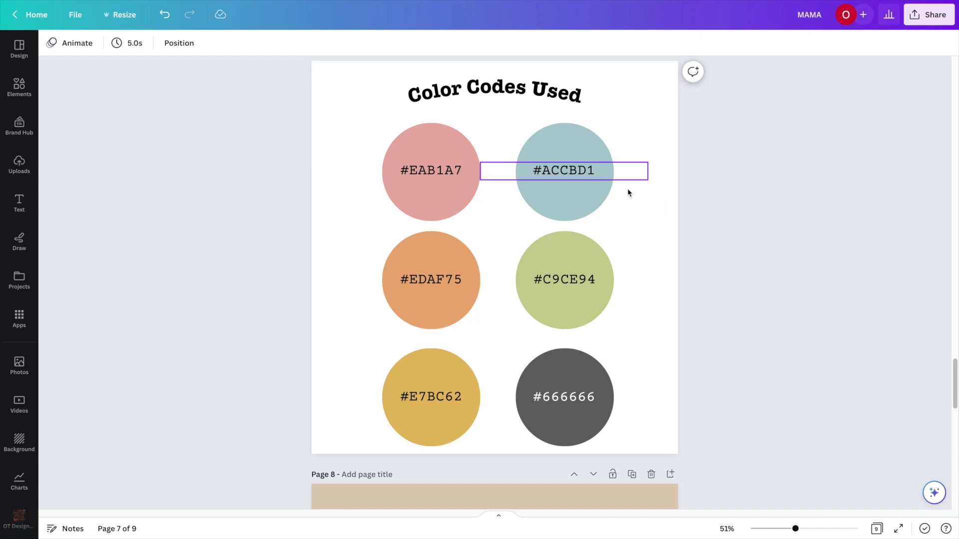
scroll(762, 353, up, 8)
scroll(763, 351, up, 2)
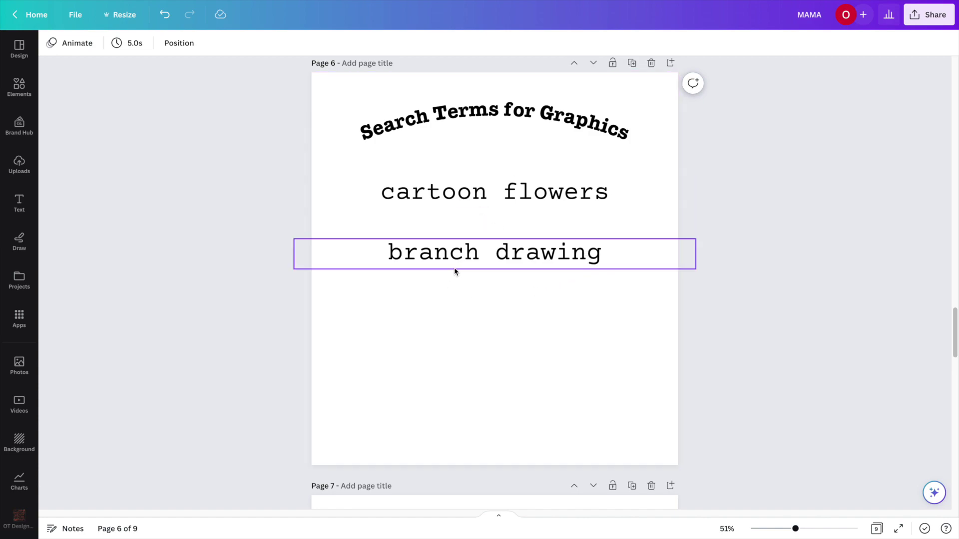
- Recolor the white flower in the page 2 graphic pink from the Boho Happy Vibes palette
scroll(574, 273, up, 15)
click(571, 259)
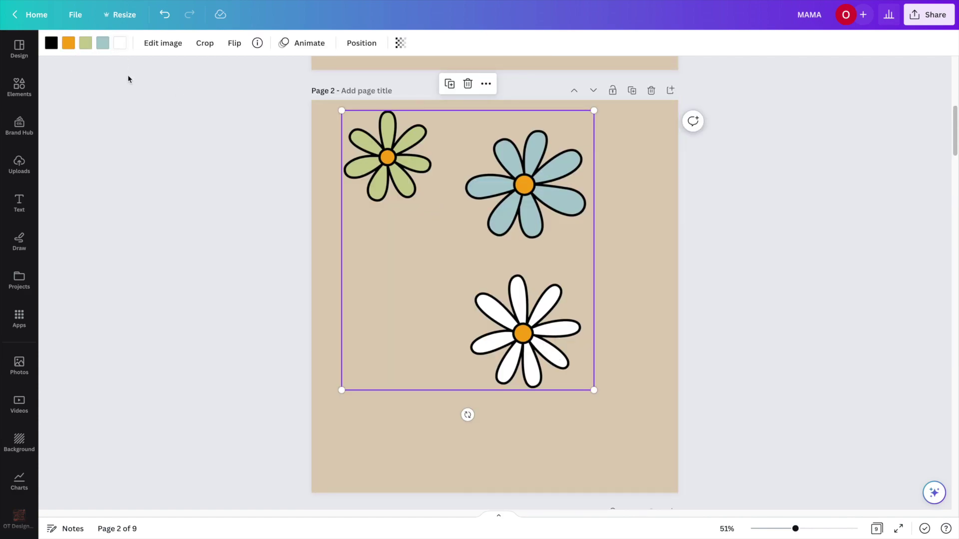
click(119, 43)
click(59, 245)
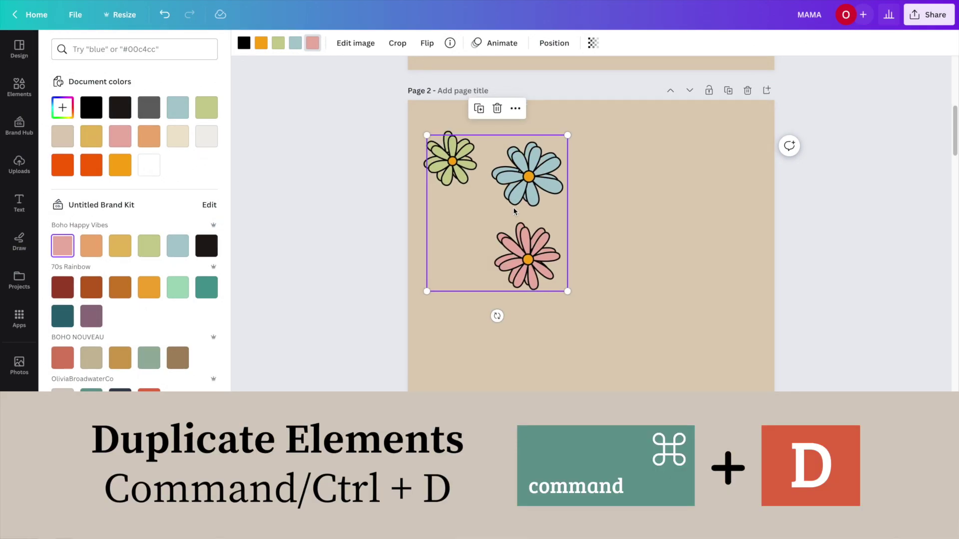
key(ctrl+d)
drag(510, 201, 675, 213)
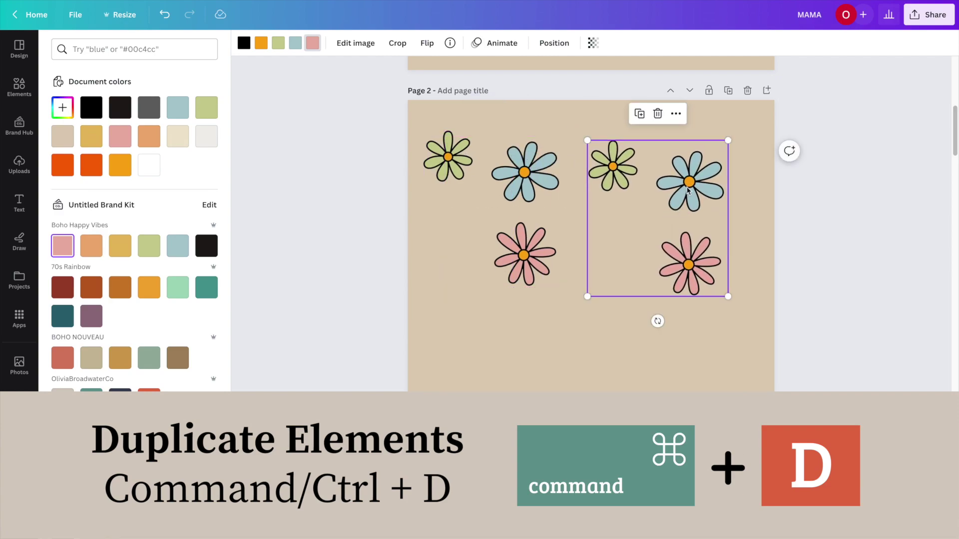
key(ctrl+z)
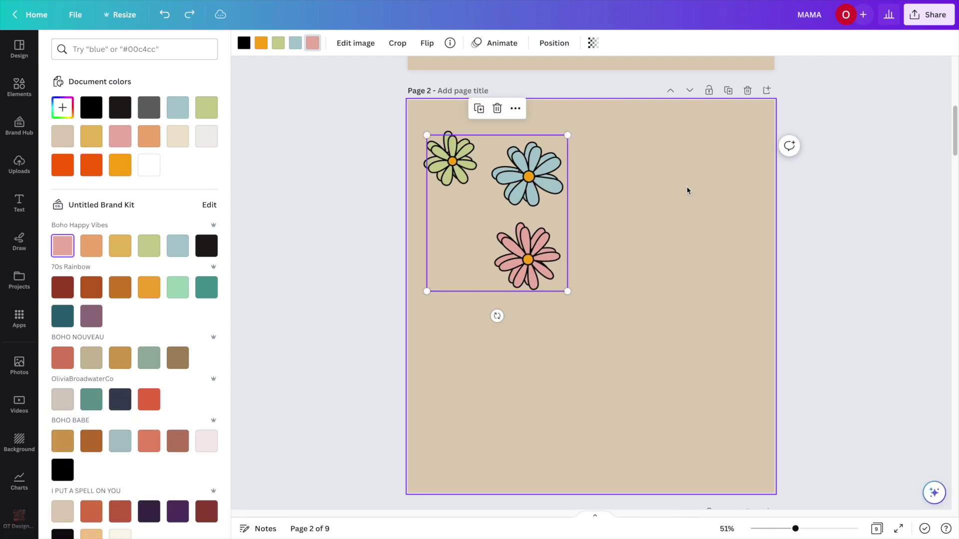
click(508, 178)
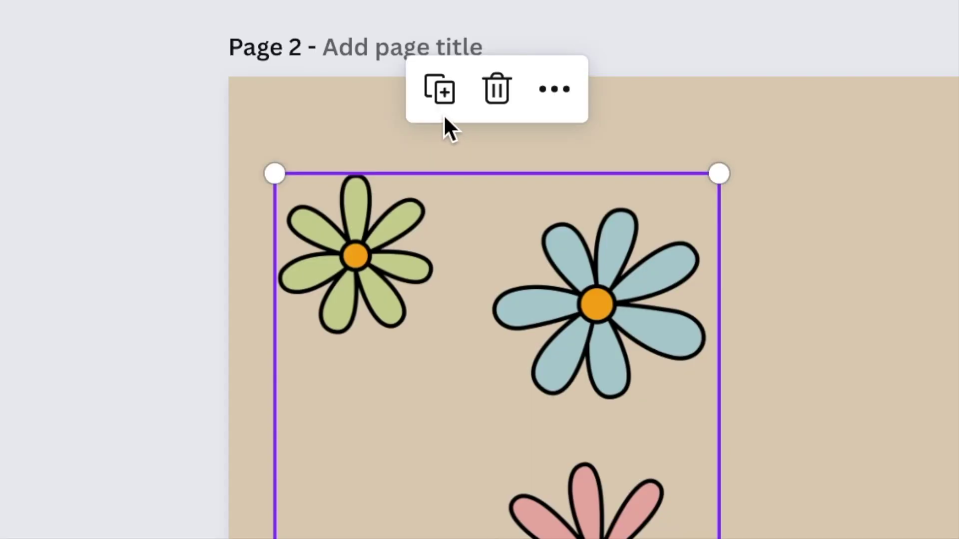
click(379, 105)
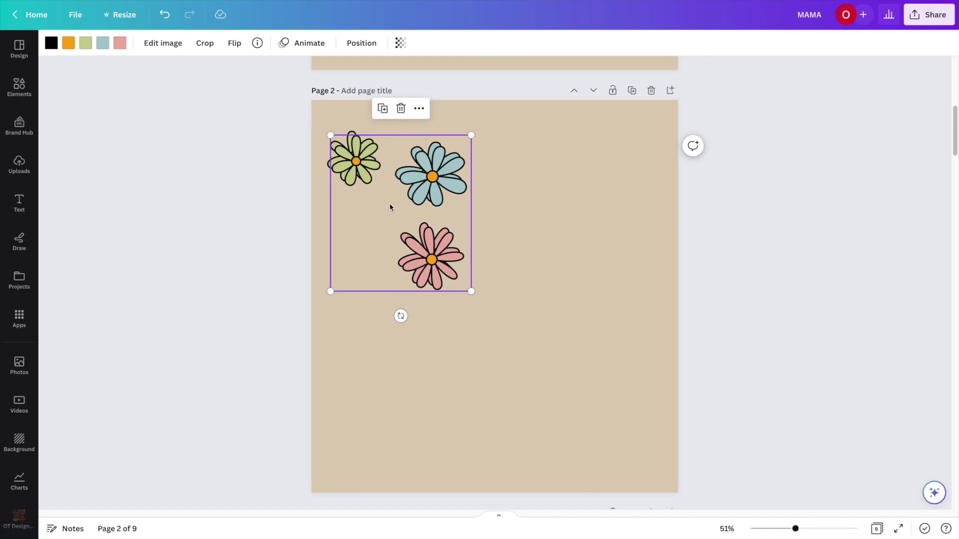
drag(475, 418, 958, 398)
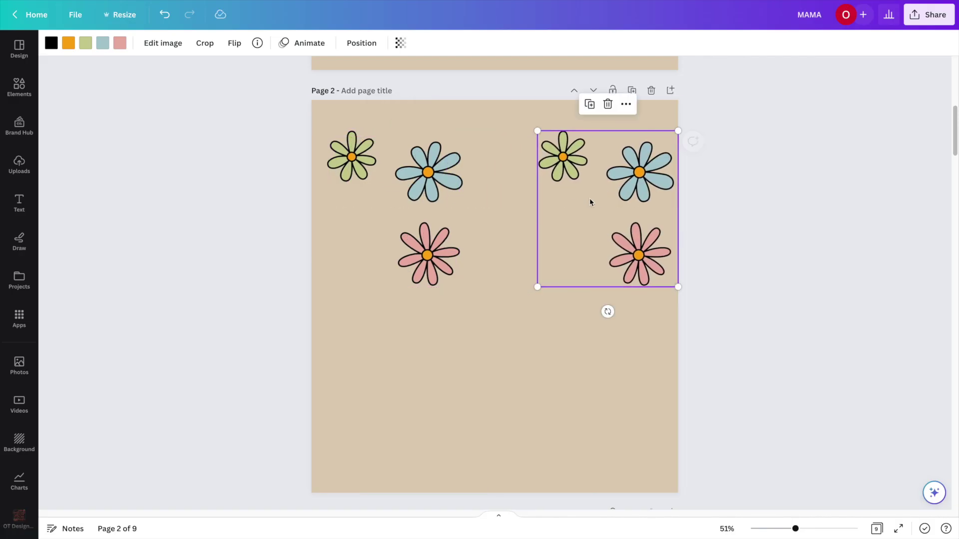
drag(606, 215, 571, 217)
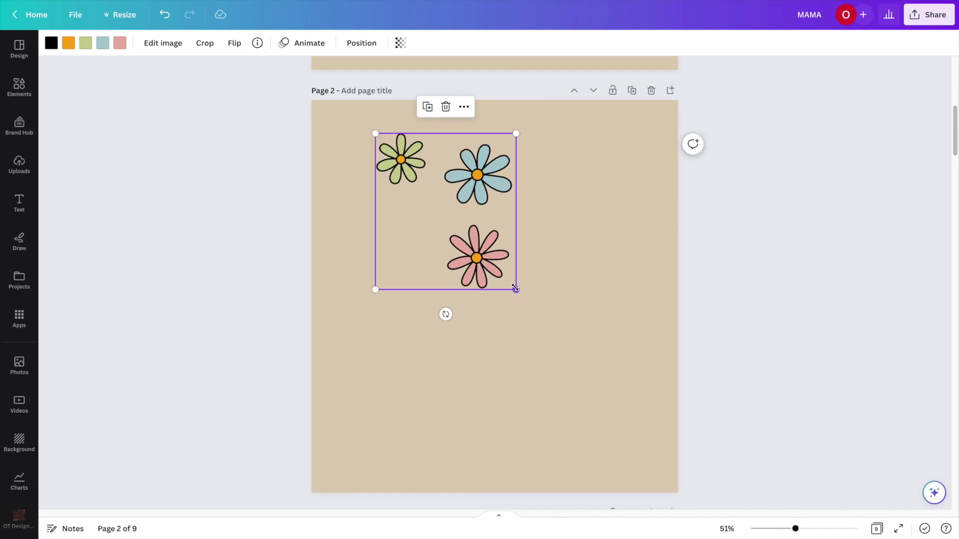
- Enlarge the three-flower graphic on page 2 and crop it so that only the green flower remains
drag(515, 288, 638, 424)
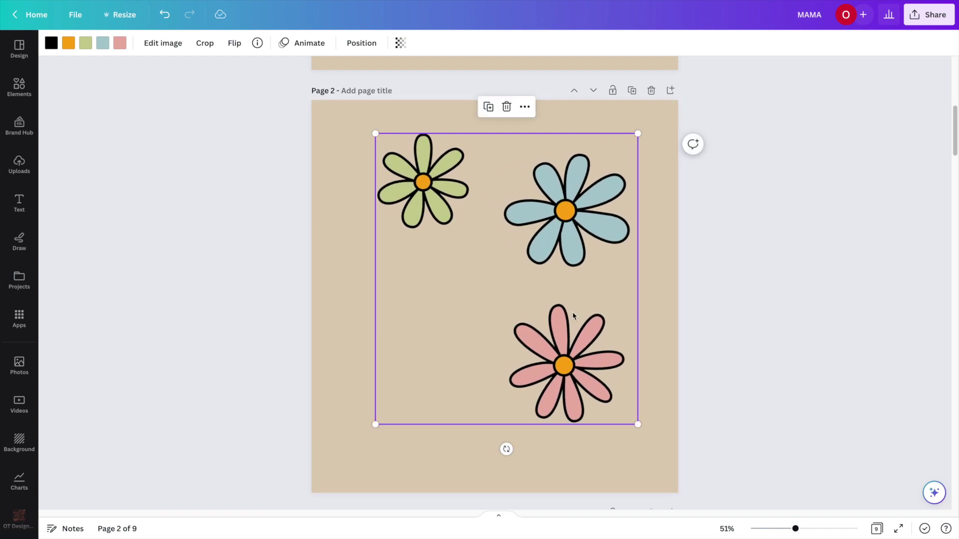
double_click(537, 226)
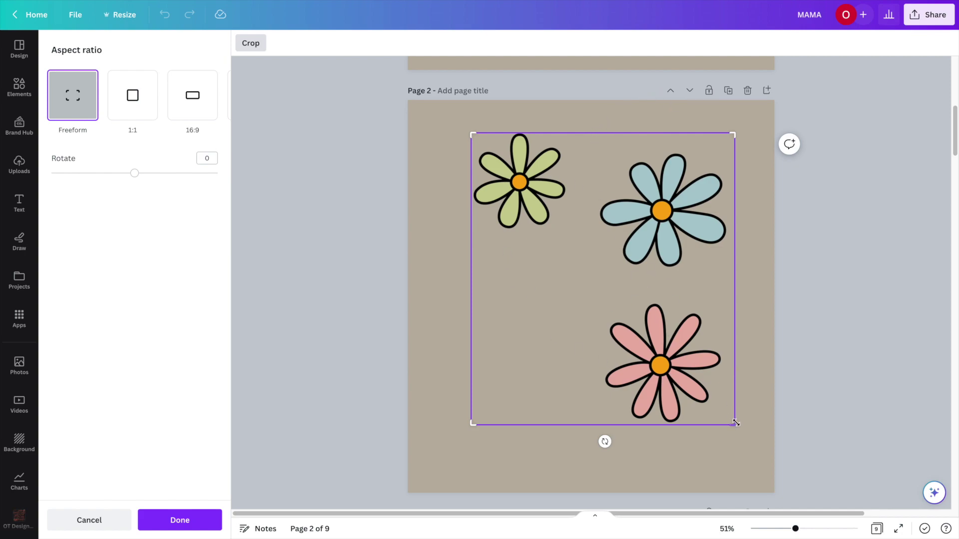
drag(733, 424, 575, 235)
click(822, 271)
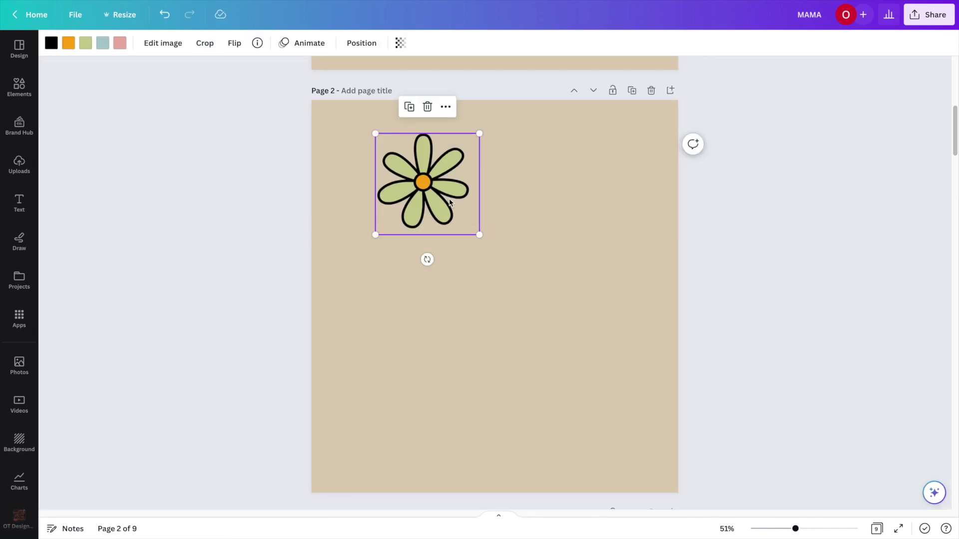
- Duplicate the cropped green flower, place the copy to its right and re-crop it to show only the blue flower
click(409, 106)
drag(433, 198, 540, 196)
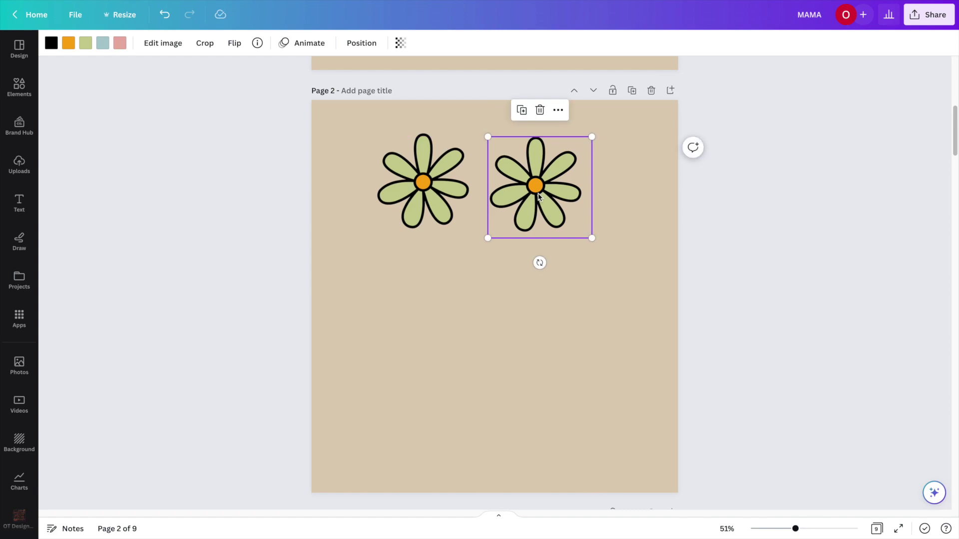
double_click(539, 196)
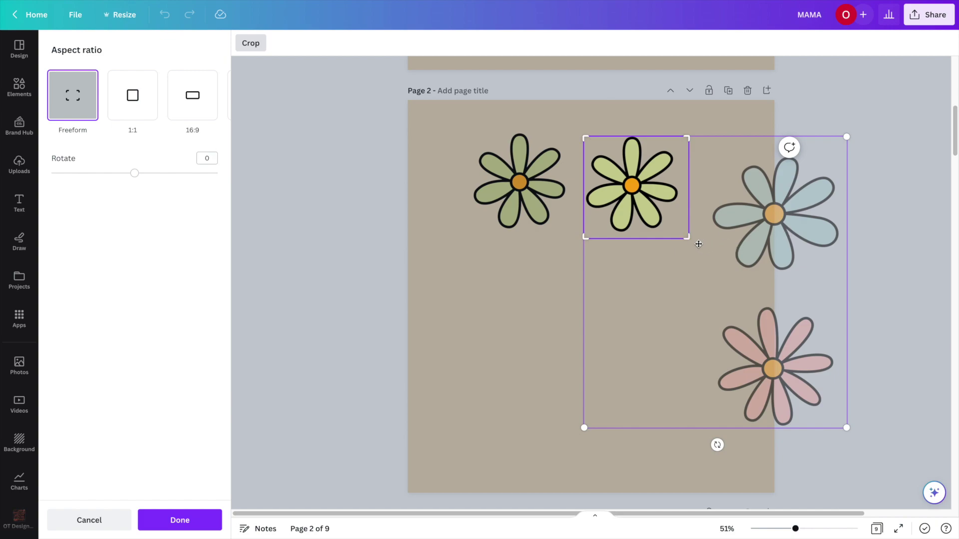
drag(687, 238, 747, 288)
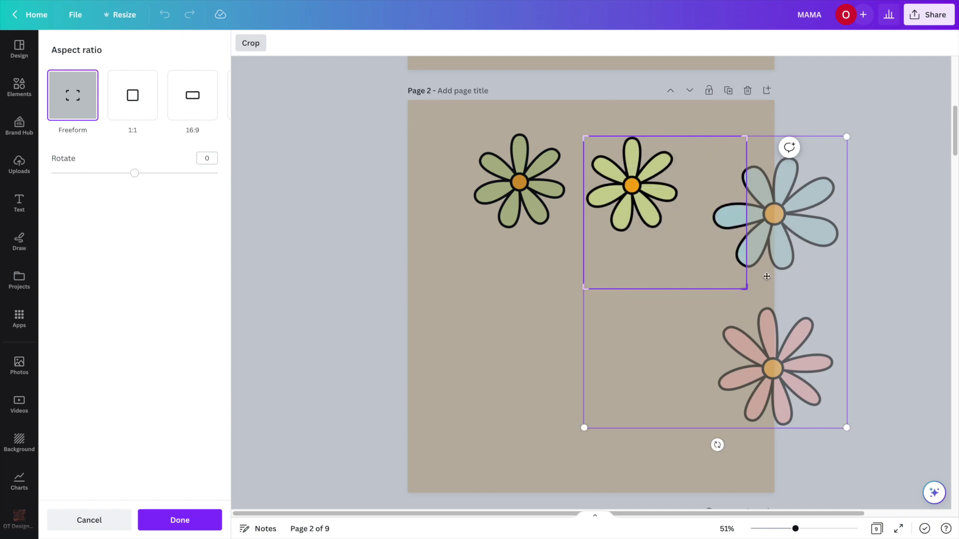
drag(810, 259, 689, 257)
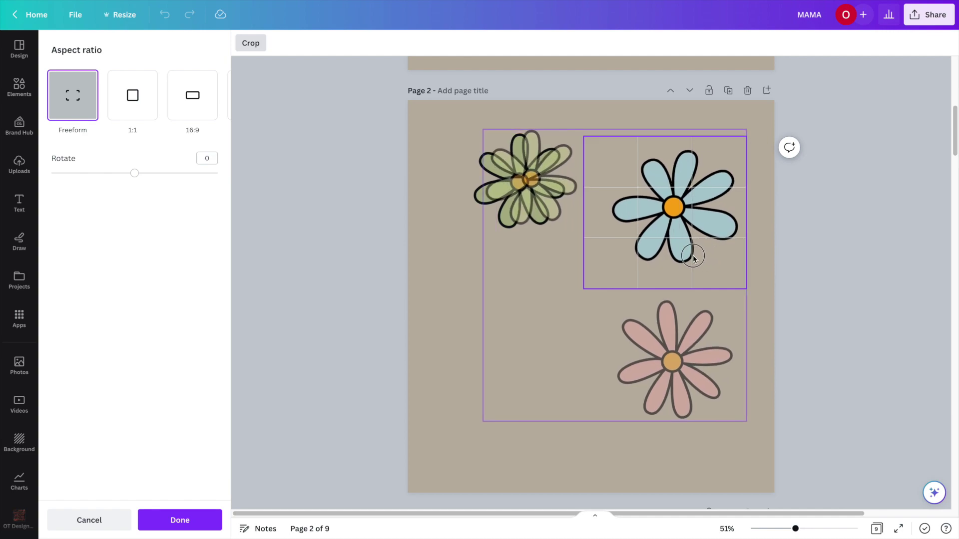
drag(585, 288, 603, 283)
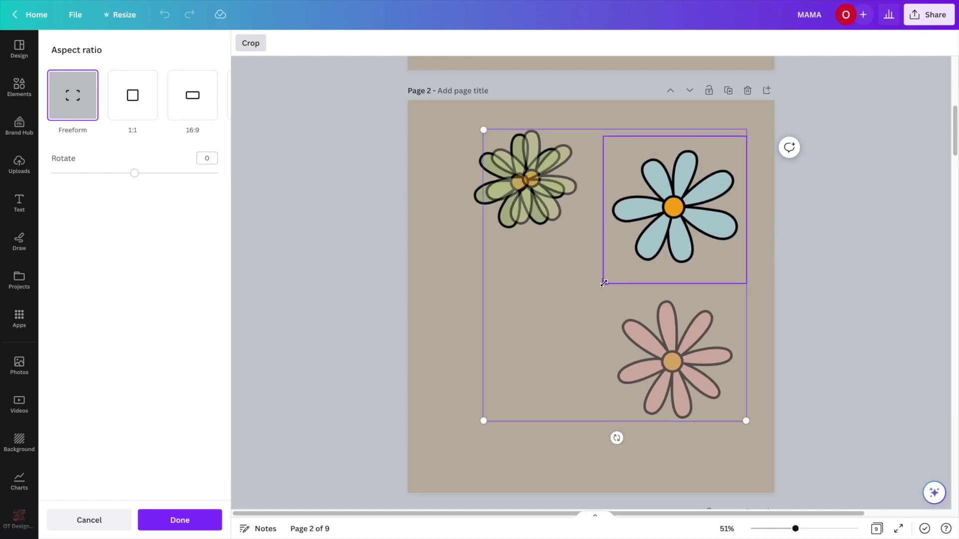
key(Return)
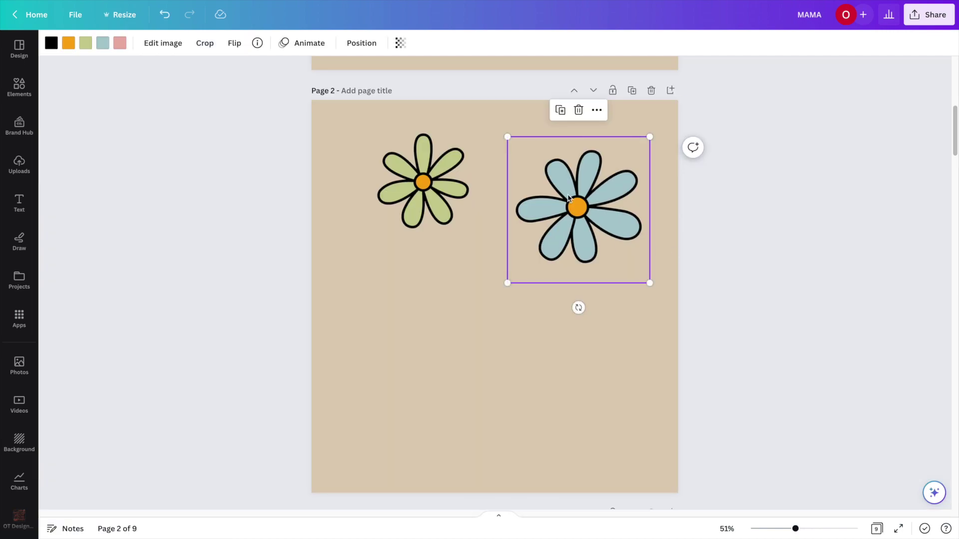
- Duplicate the blue flower on page 2 and place the copy below the two existing flowers
key(ctrl+d)
drag(676, 242, 430, 383)
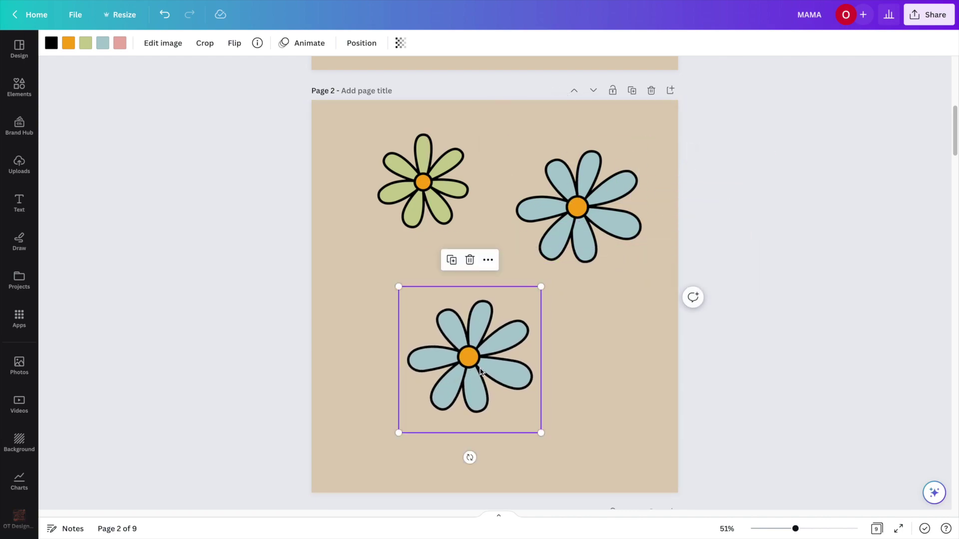
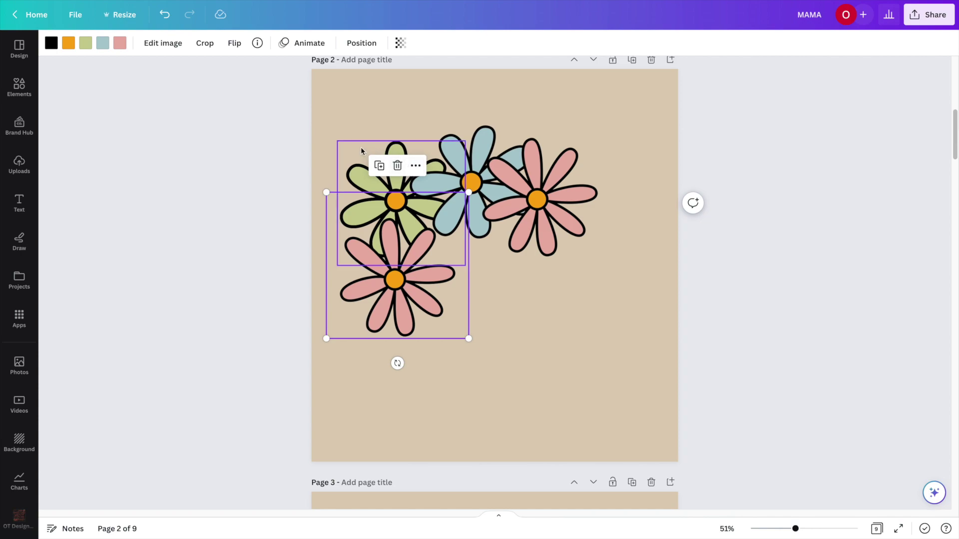
- Extend the page 2 flower cluster with copies, adding green and blue flowers to the lower row and a green one to the upper row's end
drag(360, 146, 450, 220)
click(471, 144)
click(454, 137)
drag(454, 137, 537, 240)
click(382, 180)
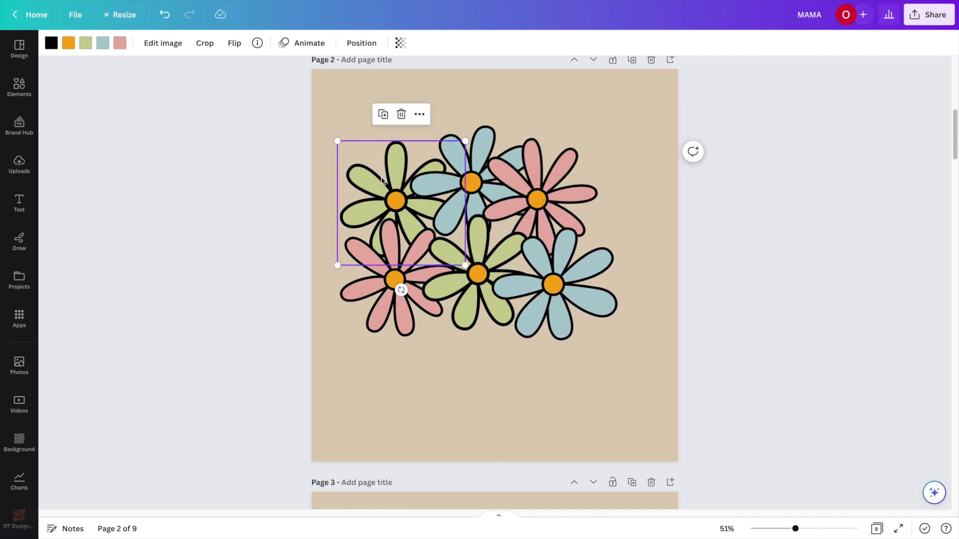
drag(383, 181, 595, 181)
- Add a blank page directly after page 2
click(645, 97)
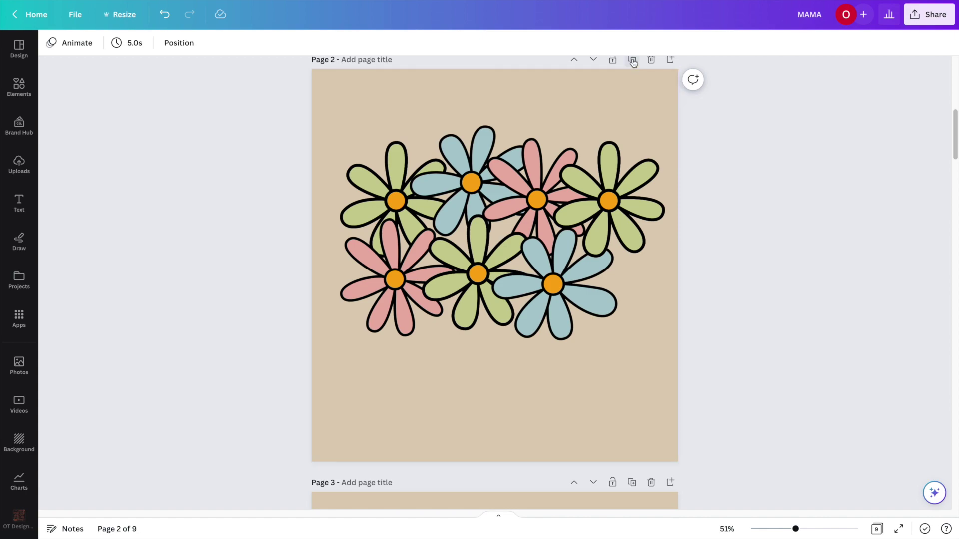
click(676, 95)
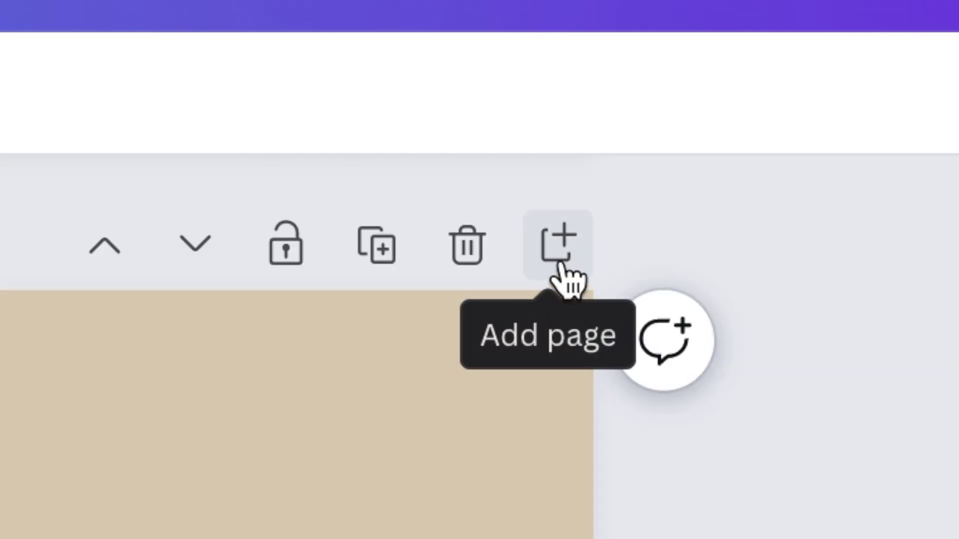
click(560, 250)
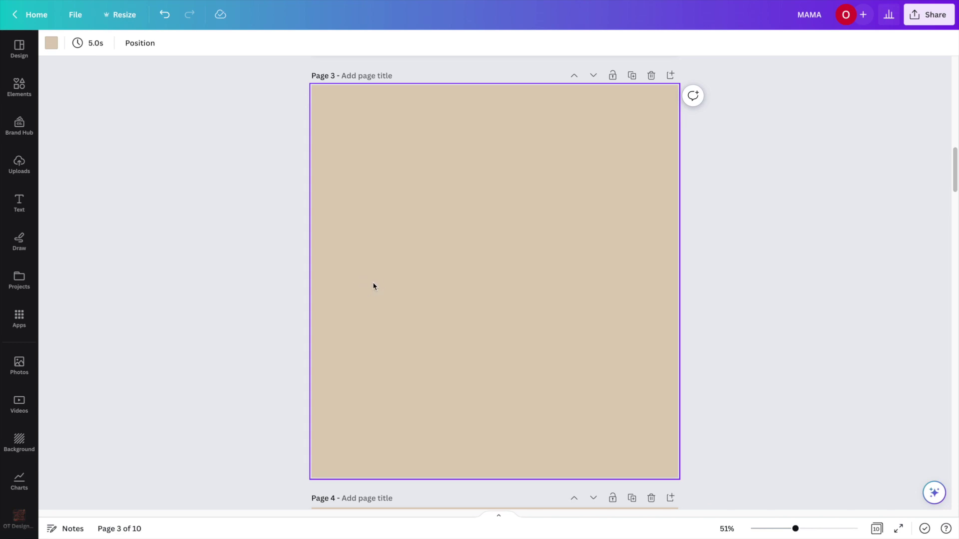
key(t)
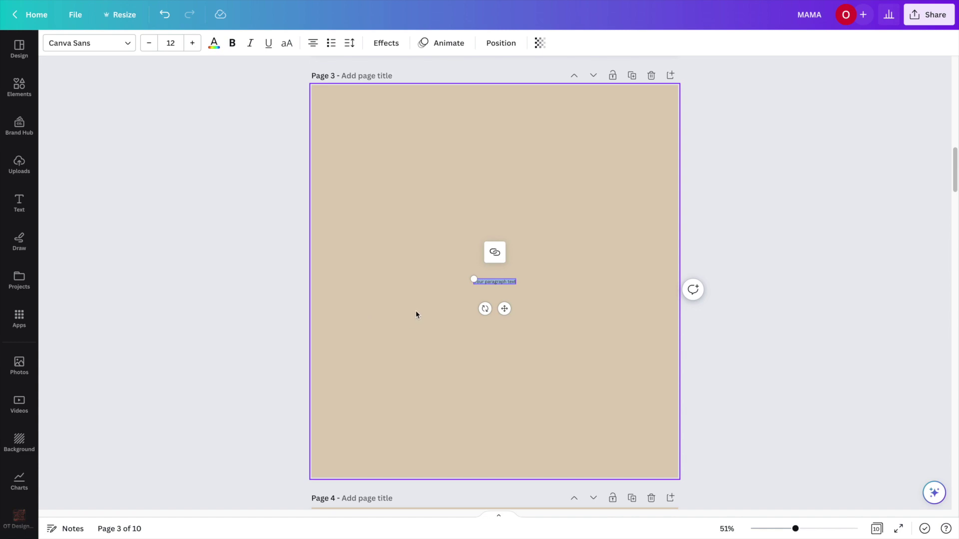
drag(476, 276, 311, 257)
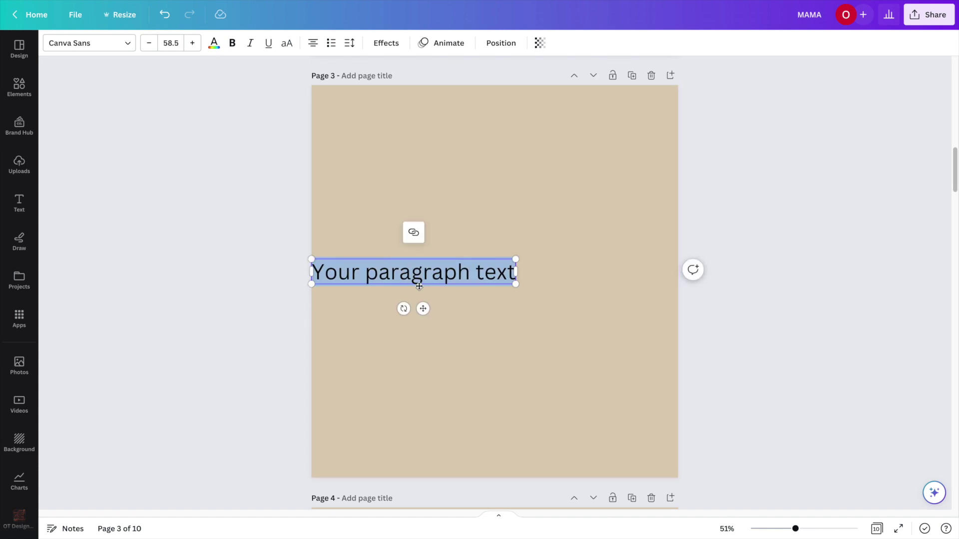
drag(421, 306, 503, 238)
click(543, 254)
click(537, 208)
key(ctrl+z)
key(ctrl+z)
key(ctrl+z)
key(ctrl+z)
key(ctrl+z)
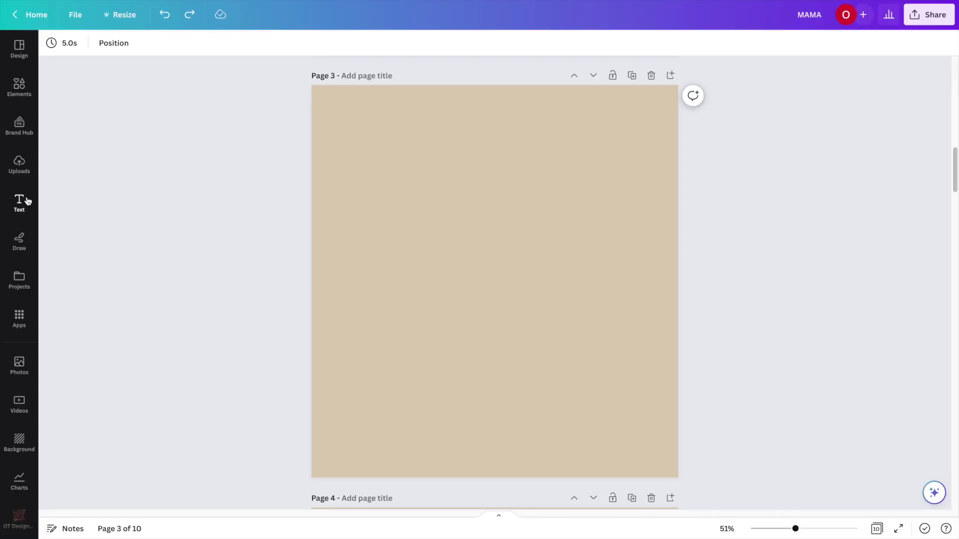
- Add a text box to page 3, enlarge it to about 60 pt and replace its text with NANA
click(28, 200)
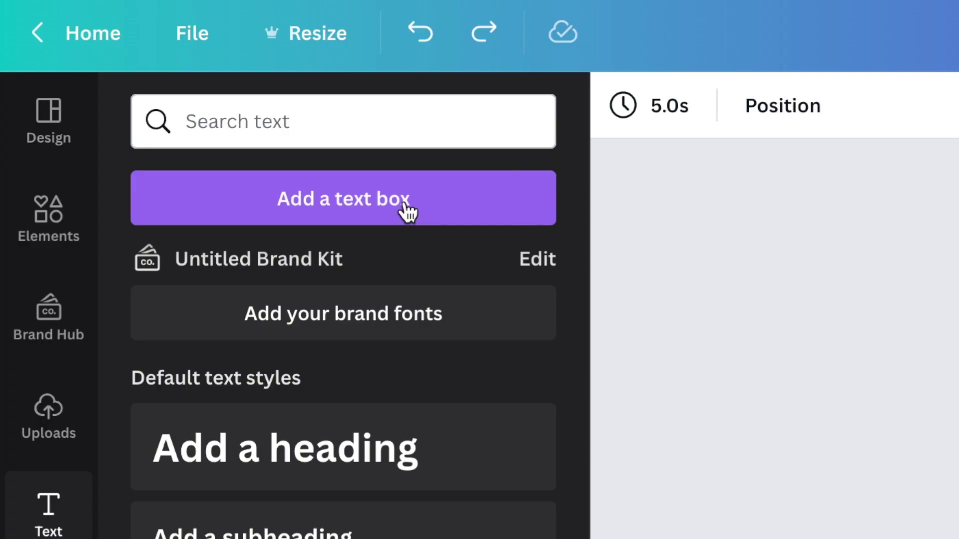
click(407, 212)
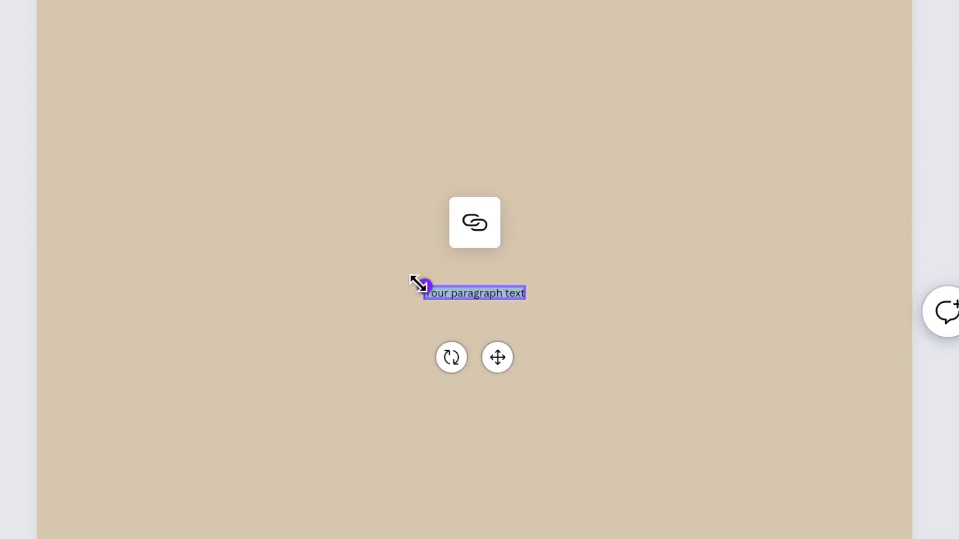
drag(423, 284, 30, 0)
drag(329, 284, 428, 214)
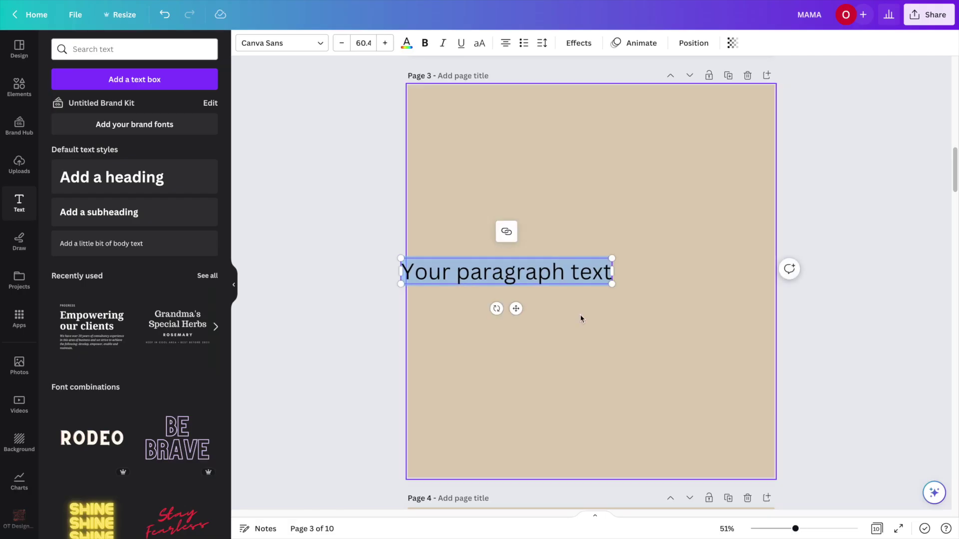
drag(571, 253, 610, 235)
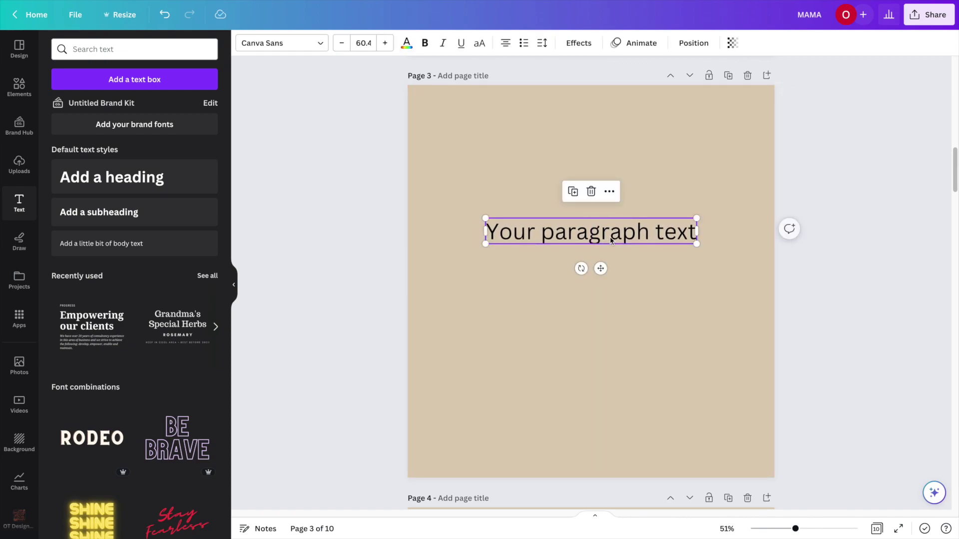
double_click(610, 235)
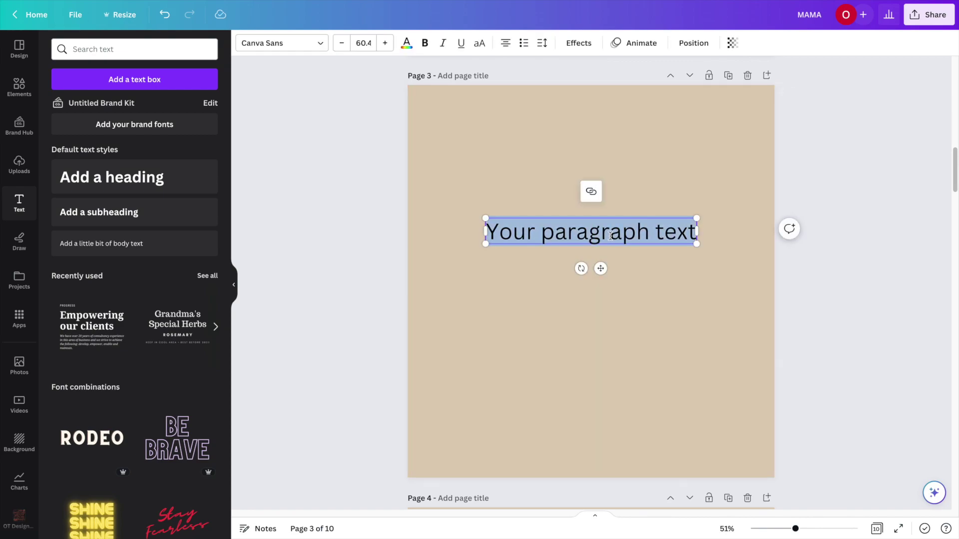
text(NANA)
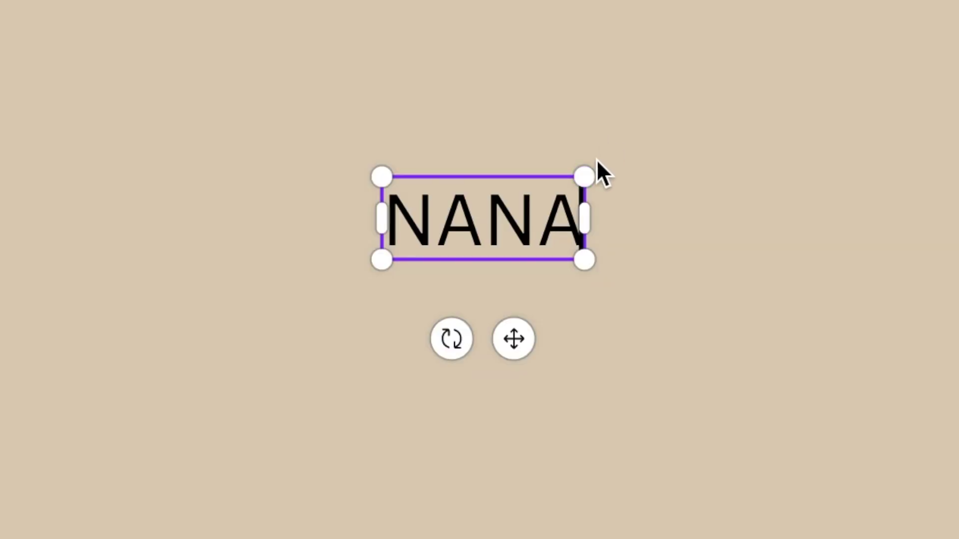
- Enlarge the NANA text to a font size of about 273 and center it horizontally on page 3
click(623, 217)
drag(624, 218, 763, 155)
drag(560, 245, 479, 352)
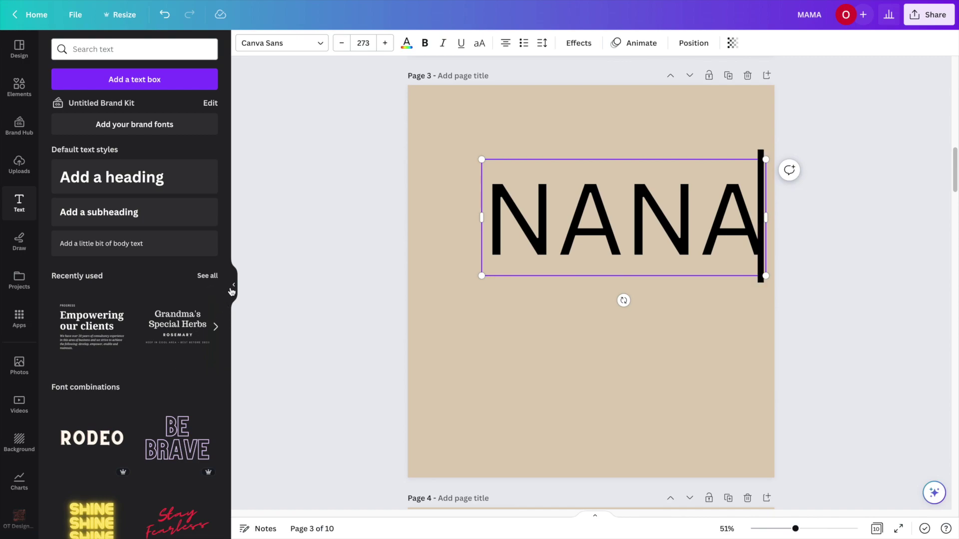
click(349, 265)
drag(591, 206, 563, 227)
click(603, 375)
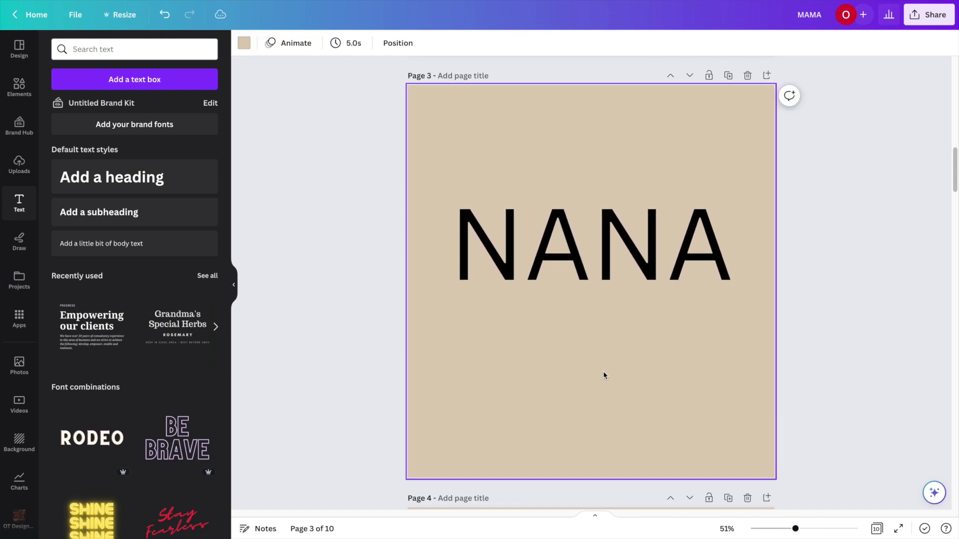
- Change the font of the NANA text to Nectarine
click(565, 265)
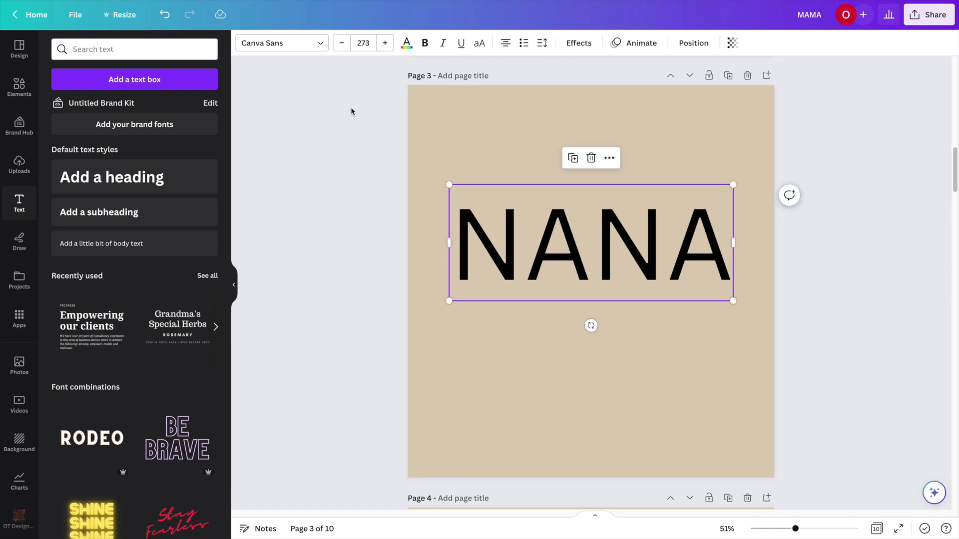
click(303, 43)
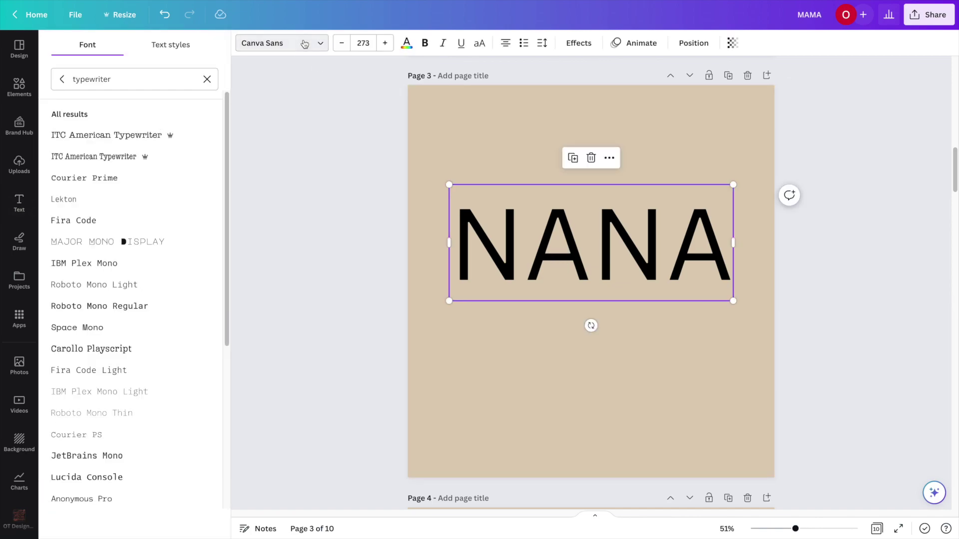
click(64, 79)
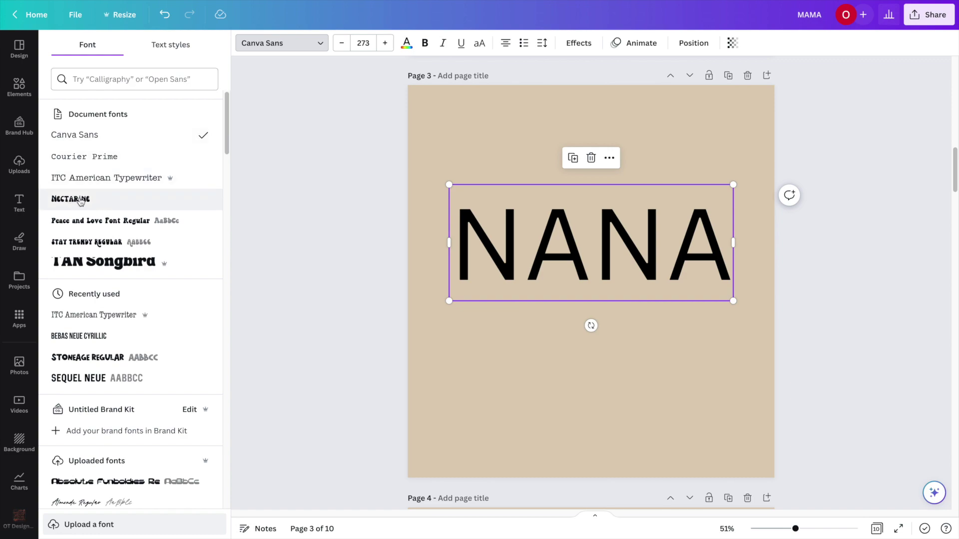
click(90, 81)
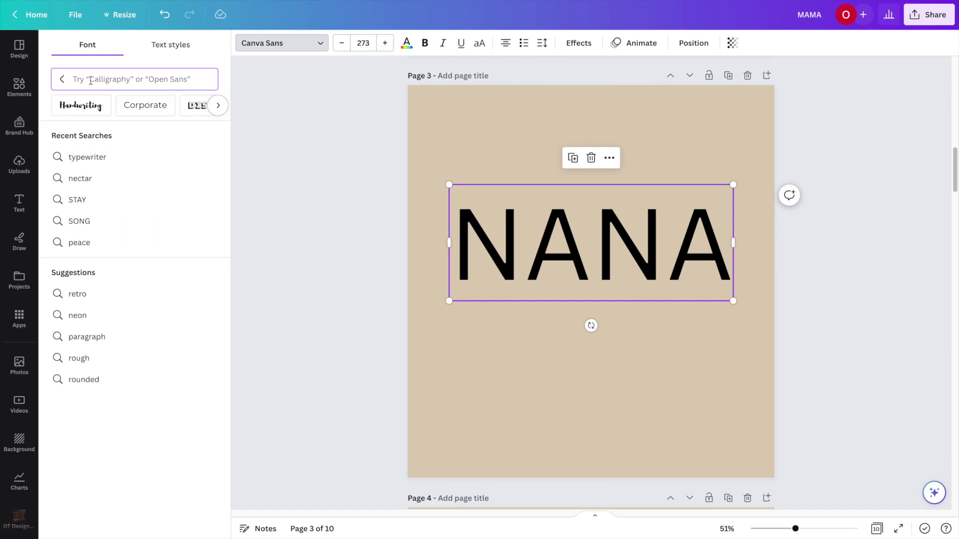
text(NECTARINE)
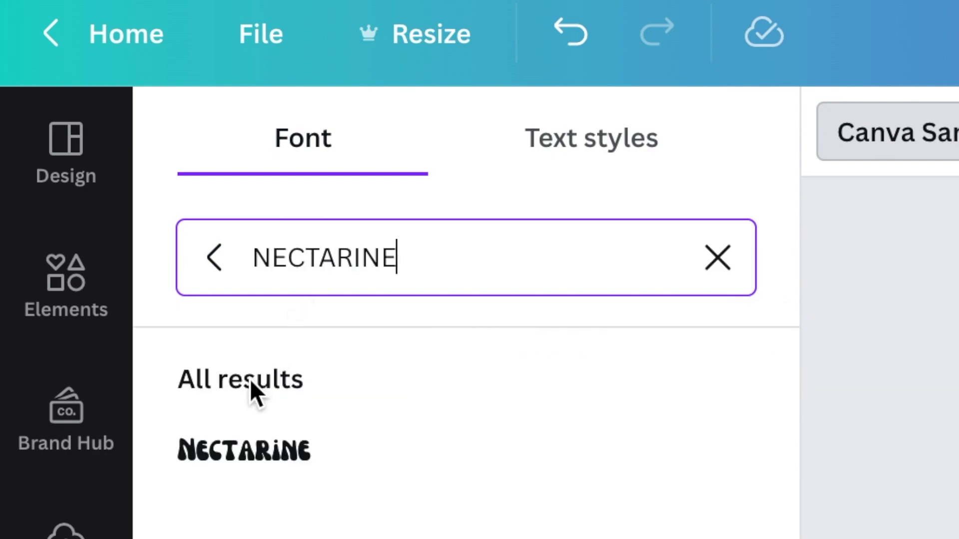
click(247, 452)
click(634, 345)
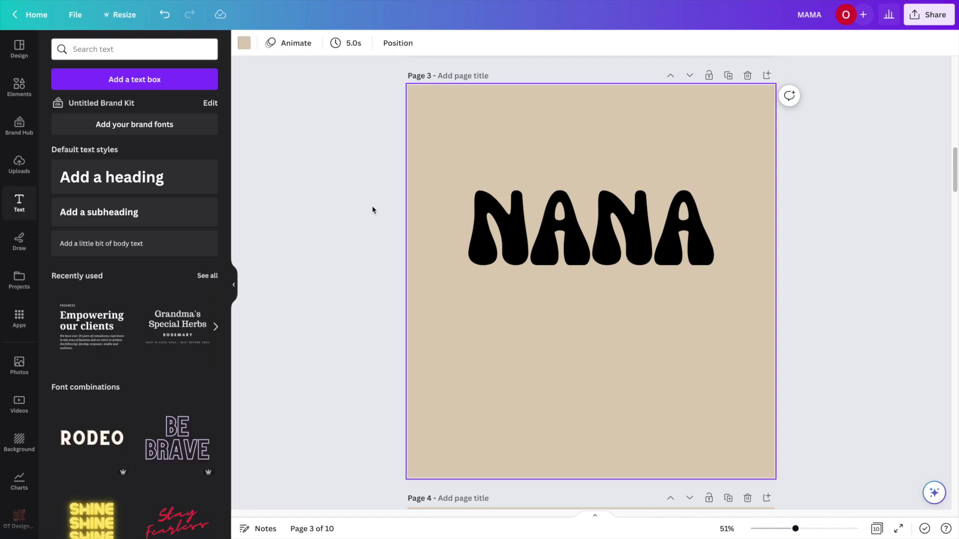
- Color the first N of NANA pink from the Boho Happy Vibes palette
click(585, 253)
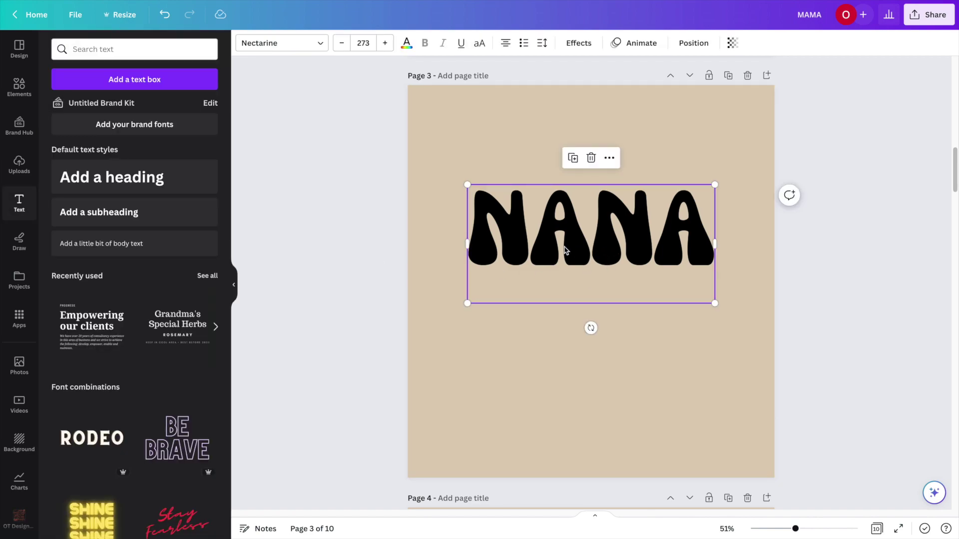
click(529, 231)
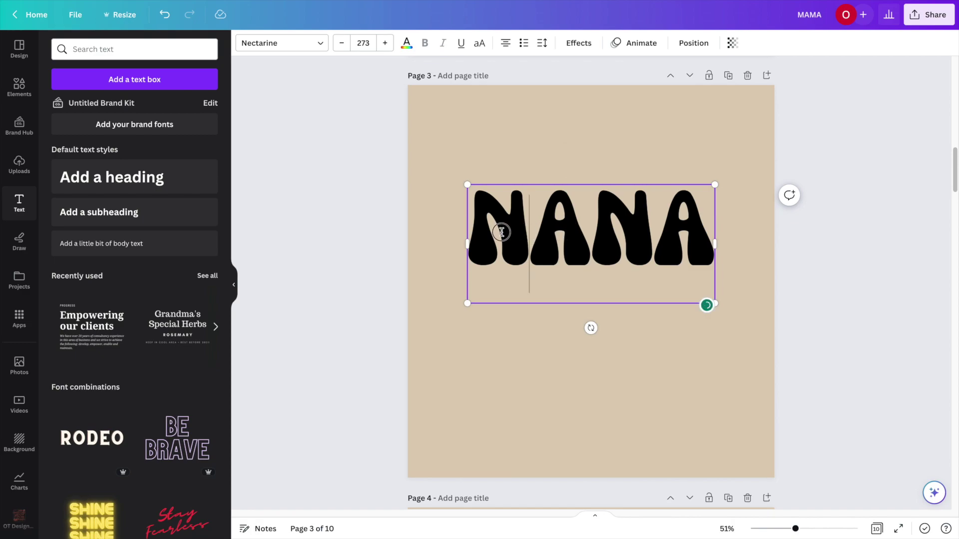
drag(502, 231, 483, 205)
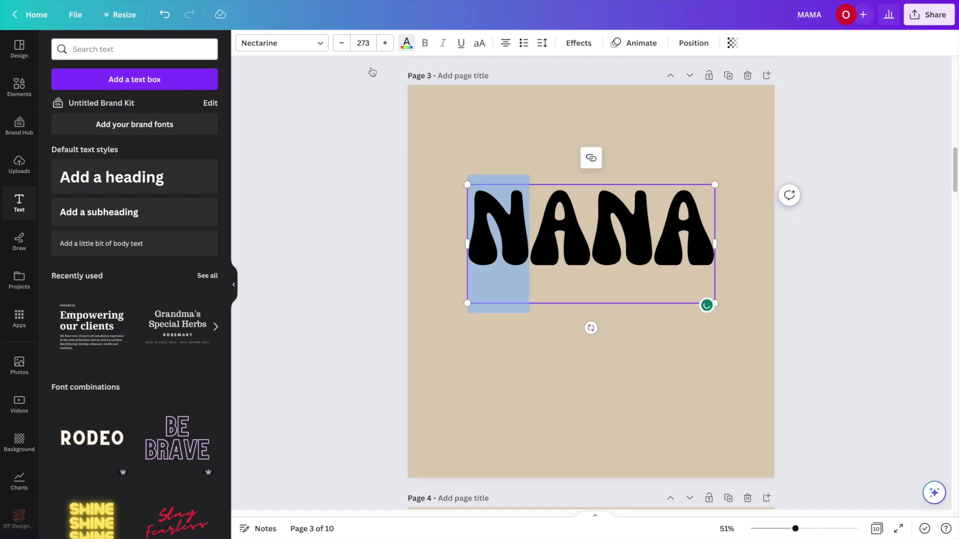
click(406, 42)
click(59, 253)
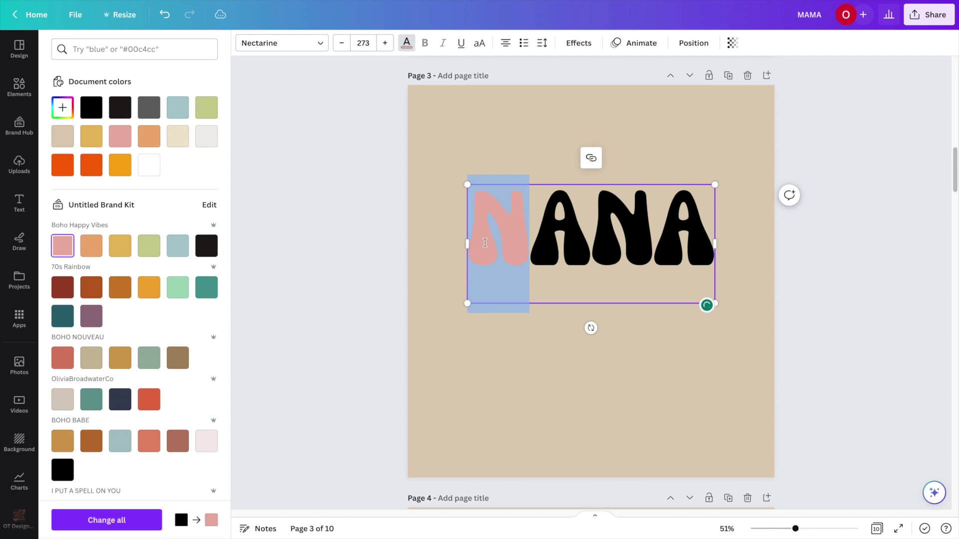
- Color the first A of NANA orange and the second N mustard yellow from the Boho Happy Vibes palette
drag(533, 226, 563, 223)
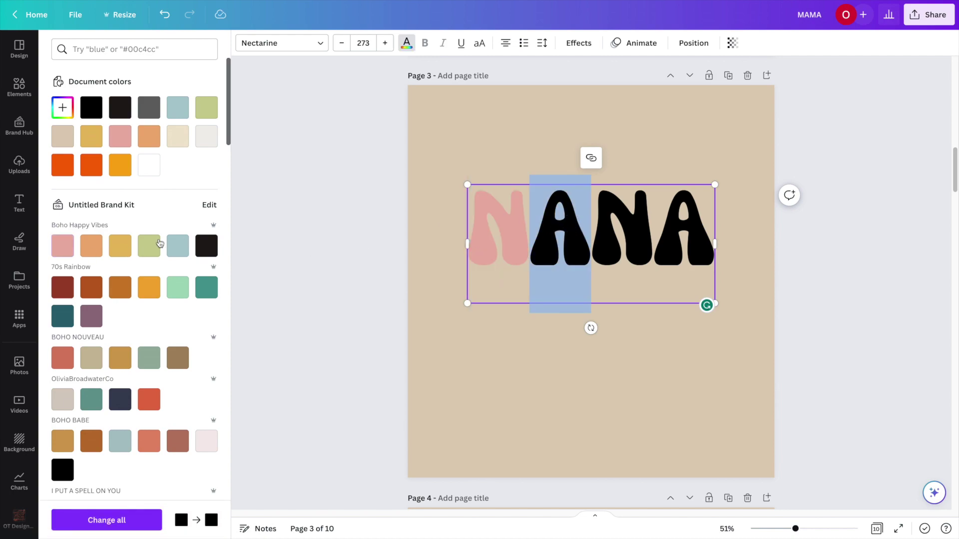
click(100, 247)
drag(618, 229, 650, 228)
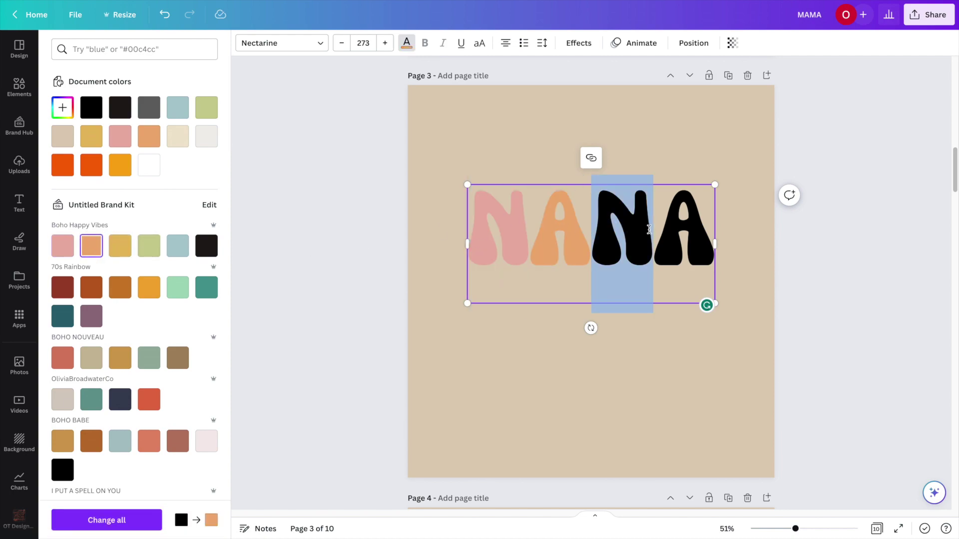
click(118, 252)
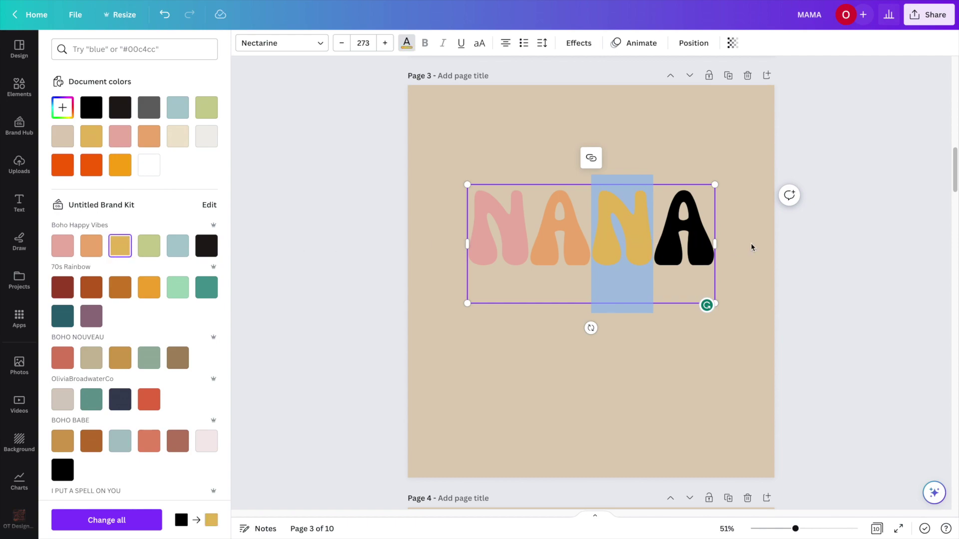
- Color the last A of NANA green from the Boho Happy Vibes palette
drag(654, 241, 709, 239)
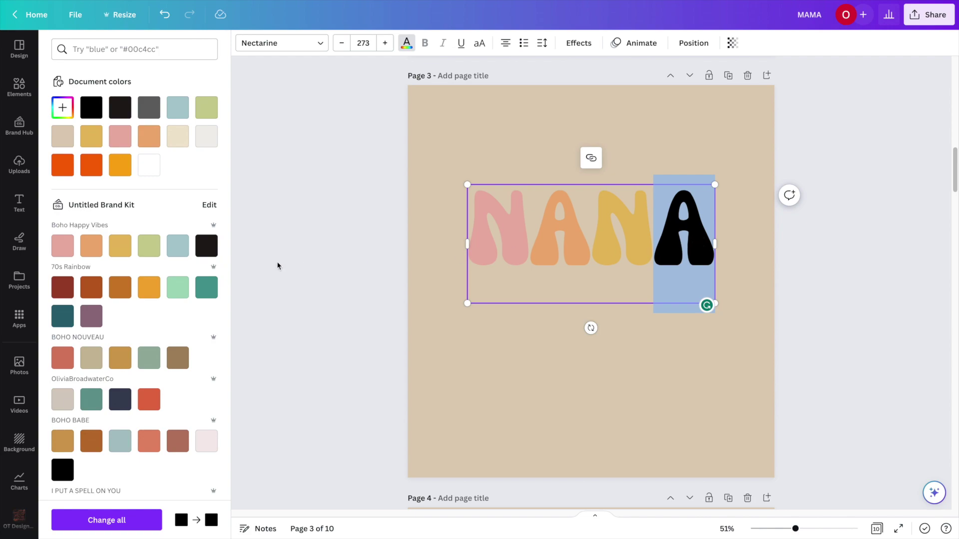
click(149, 246)
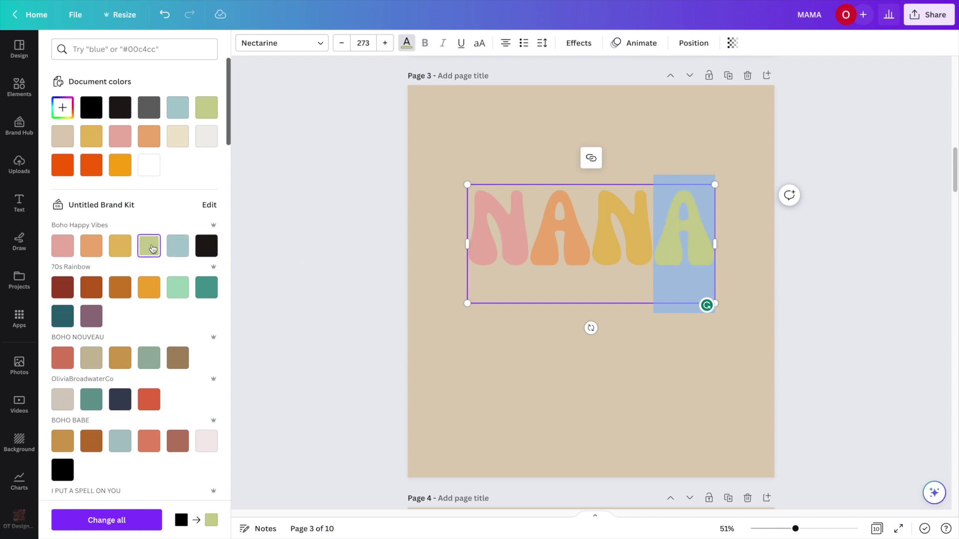
click(634, 353)
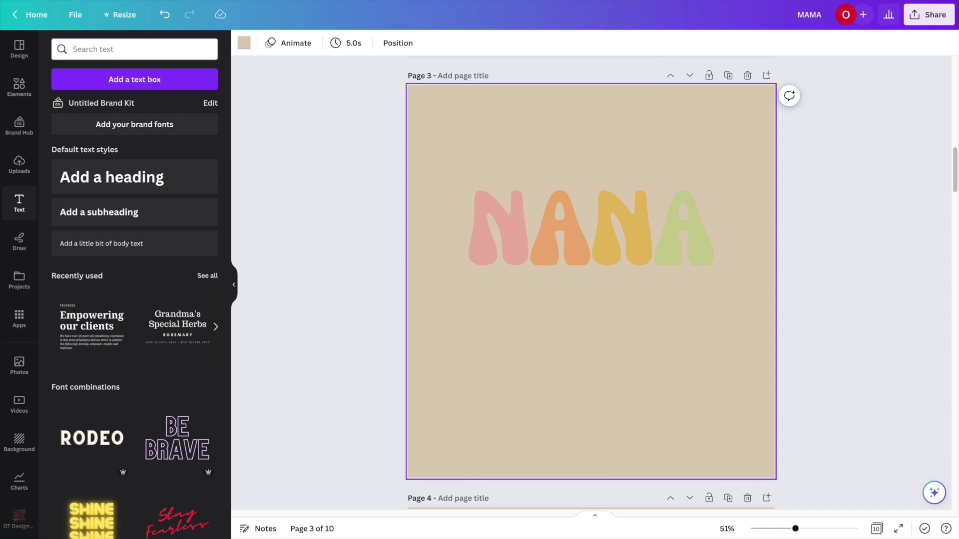
- Try page 3 without its beige background color and undo the removal
key(ctrl+z)
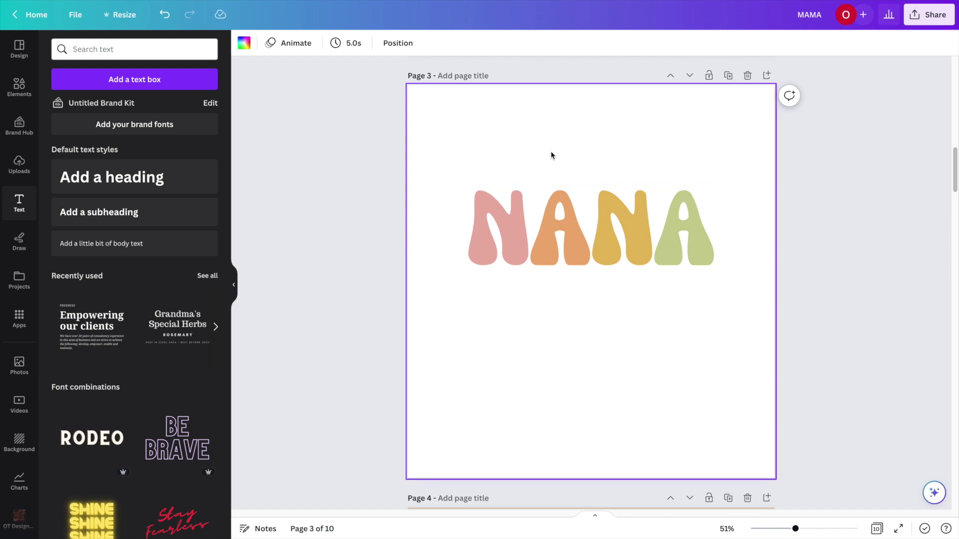
key(ctrl+z)
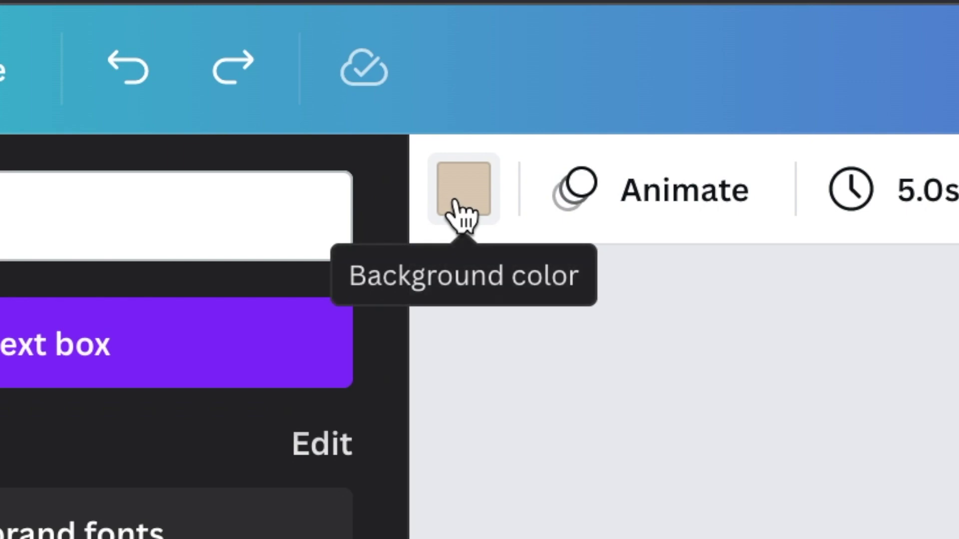
- Set the background color of page 3 to white
click(458, 212)
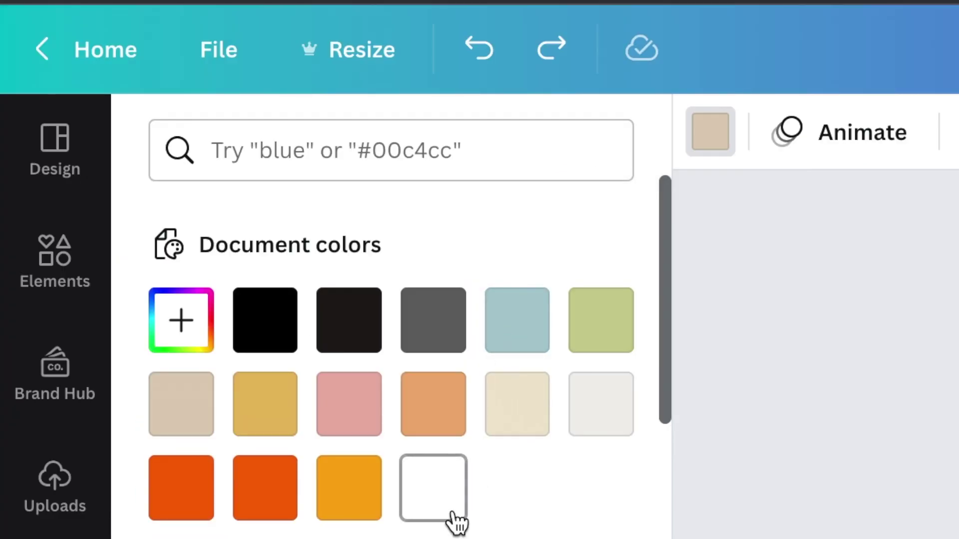
click(436, 510)
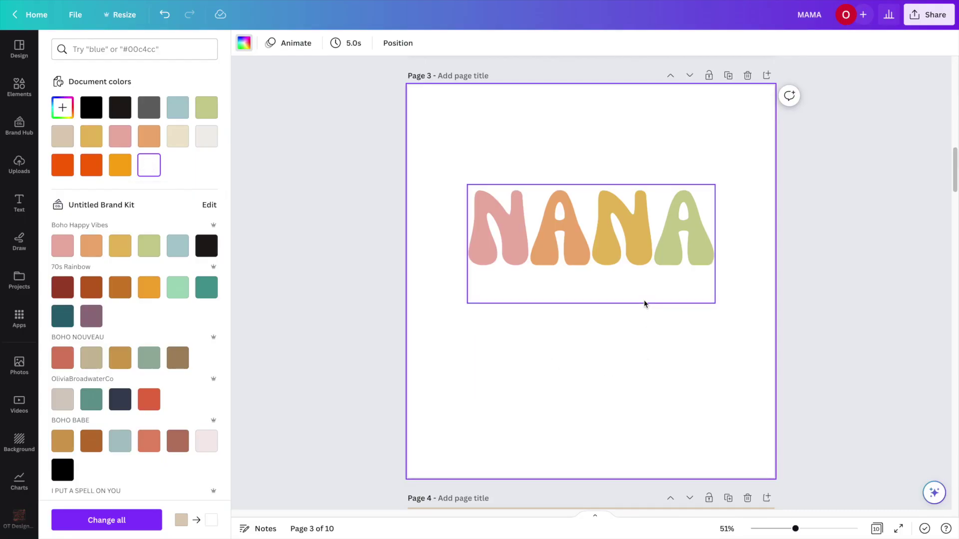
- Duplicate the multicolored NANA text and place the copy directly below the original
click(585, 249)
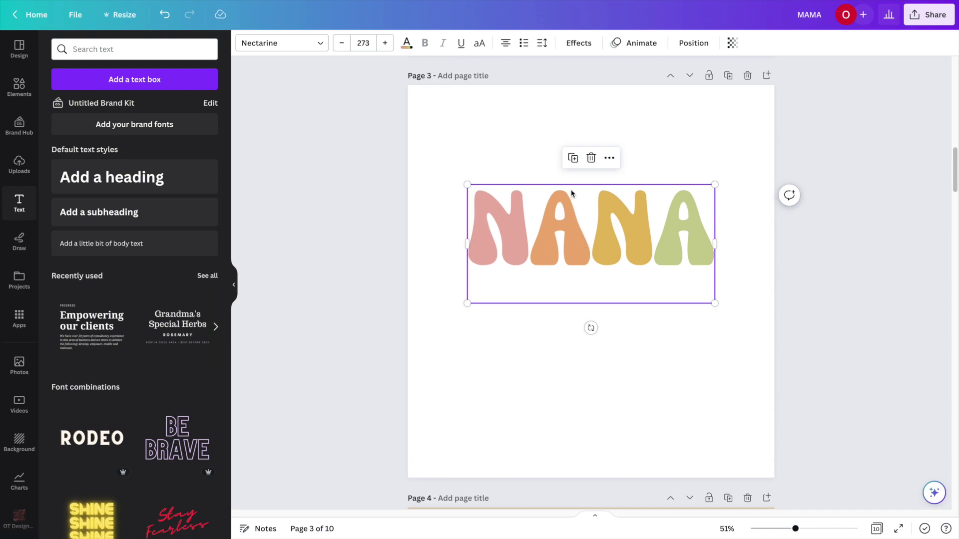
click(573, 158)
drag(572, 209, 616, 310)
click(765, 217)
scroll(765, 213, up, 15)
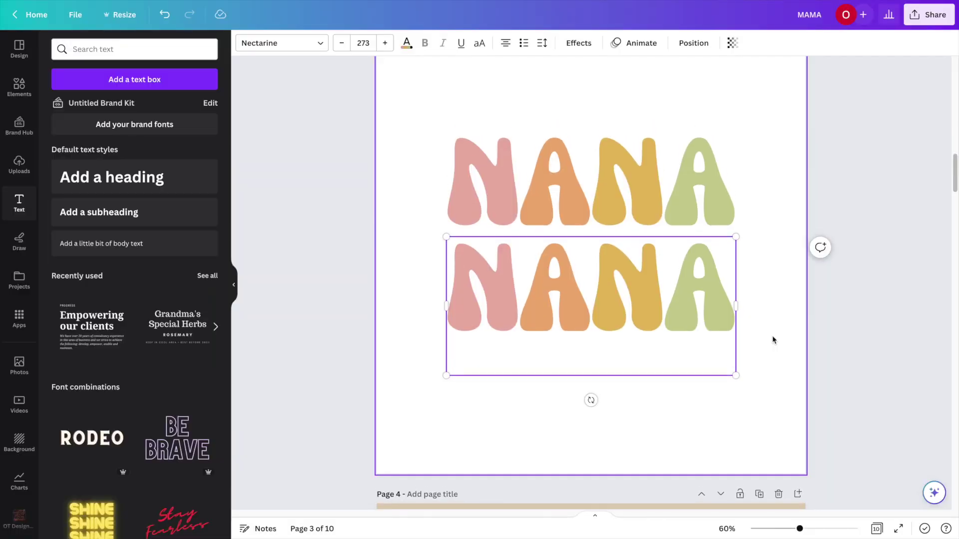
scroll(771, 335, up, 1)
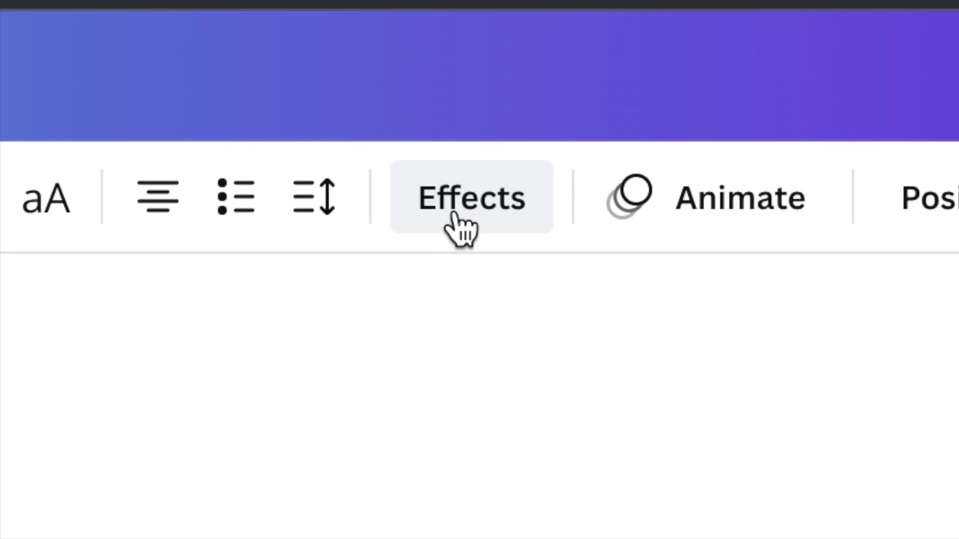
- Apply the Hollow effect to the lower NANA copy with a thickness of 86
click(456, 216)
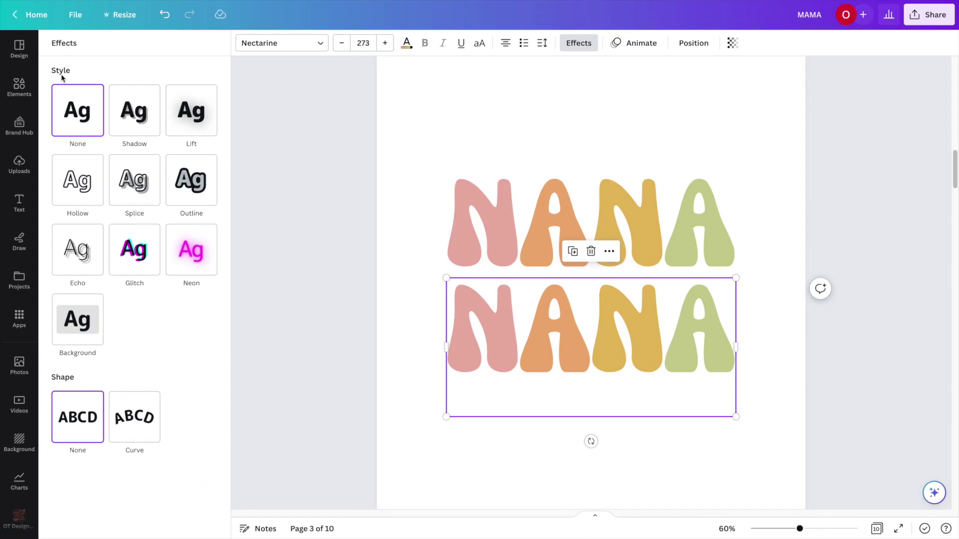
click(85, 185)
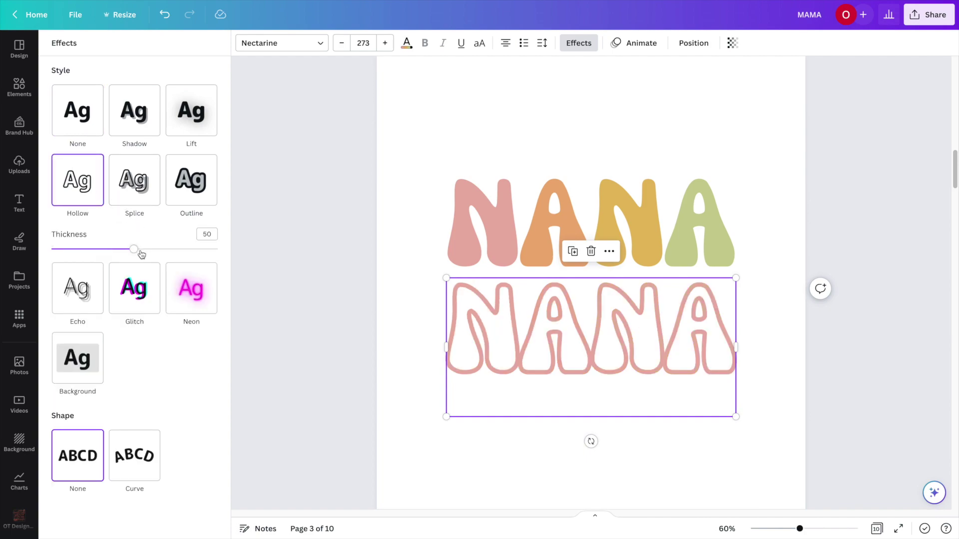
drag(525, 365, 551, 254)
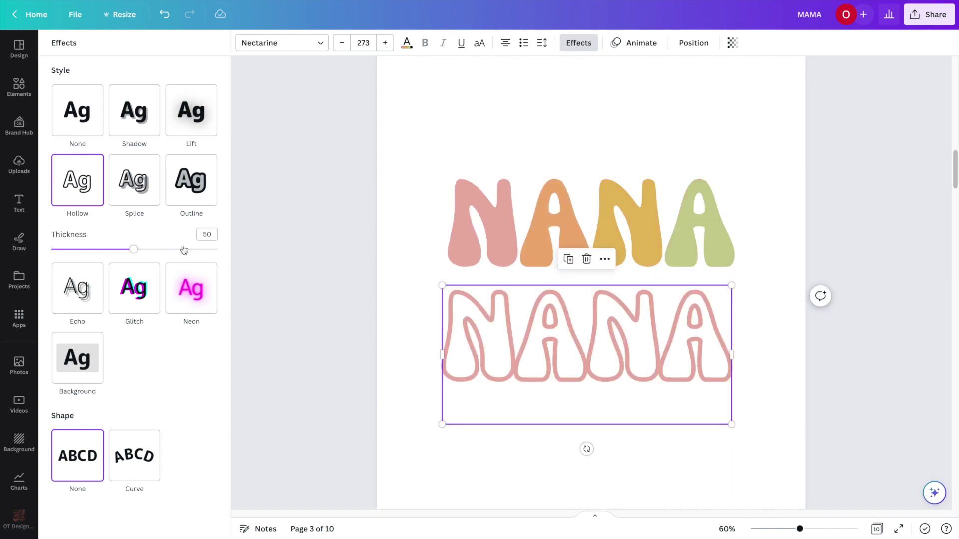
drag(181, 249, 194, 249)
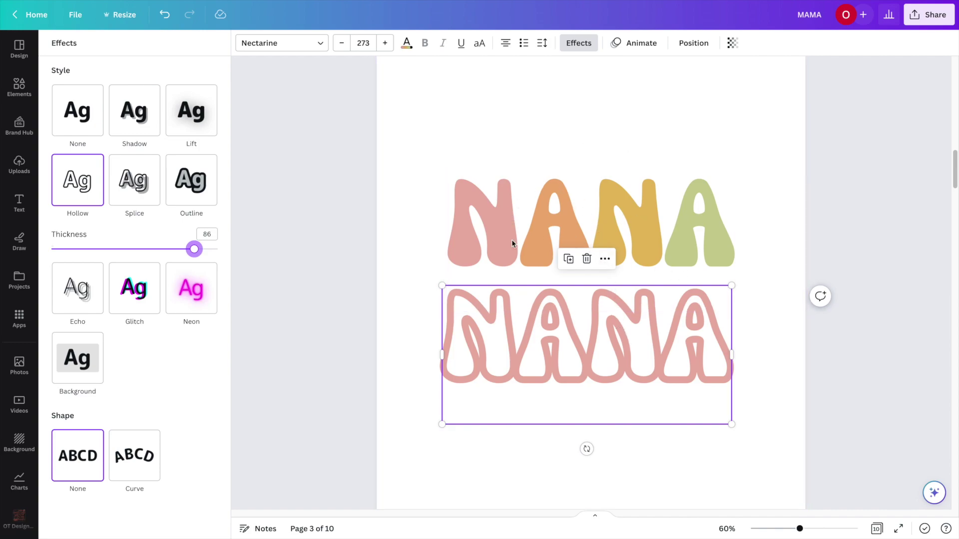
- Recolor the hollow NANA copy with the cream document color and nudge it into line with the original
click(407, 44)
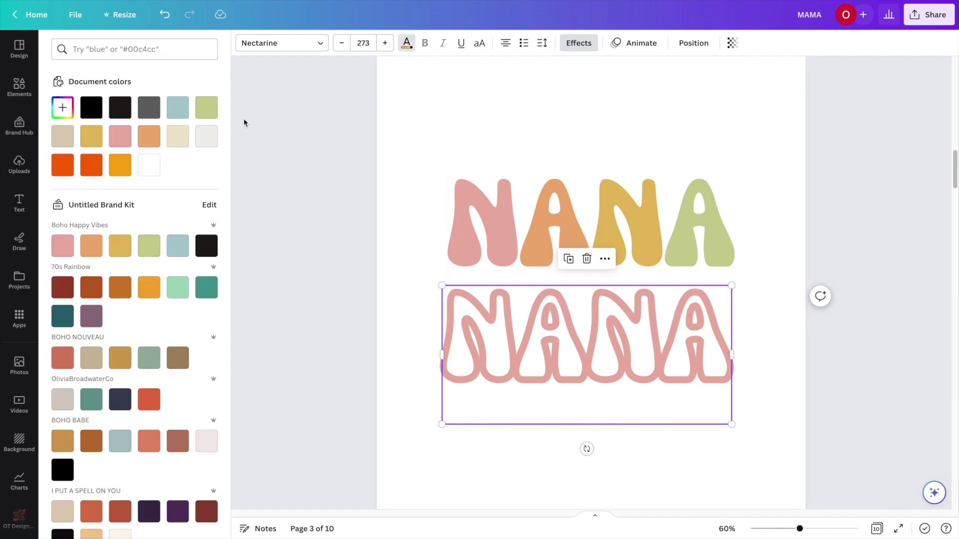
click(178, 135)
drag(672, 363, 670, 355)
- Place the solid multicolored NANA over the cream outline and bring it to the front
drag(650, 241, 648, 344)
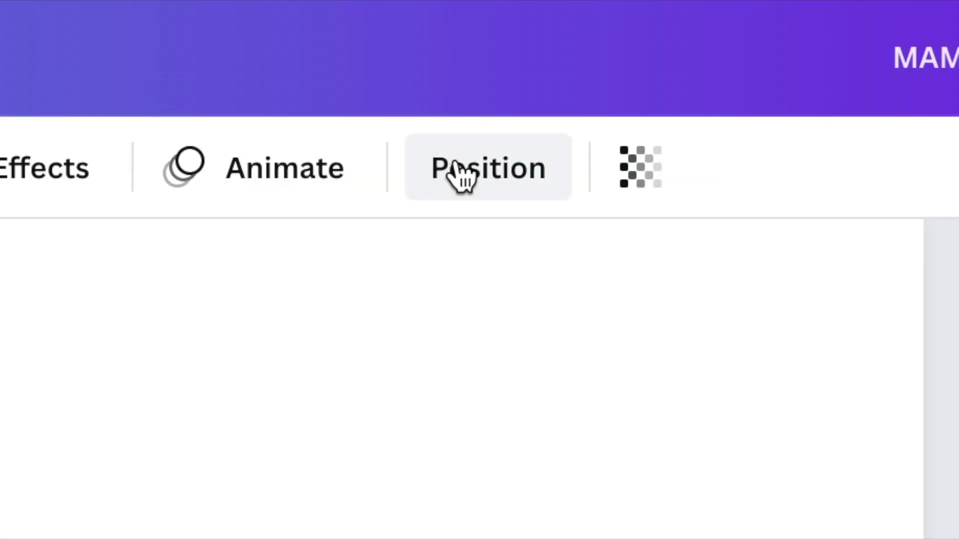
click(686, 44)
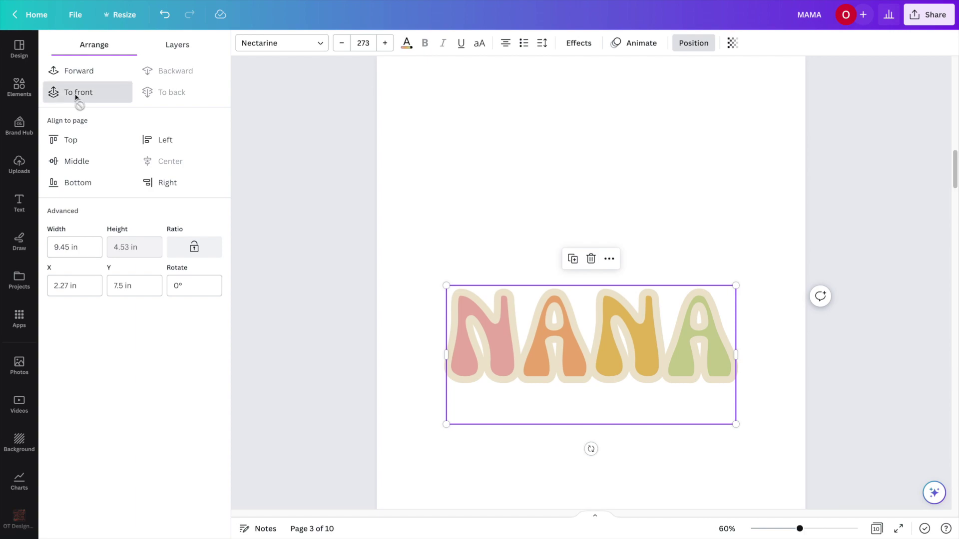
click(77, 95)
click(515, 238)
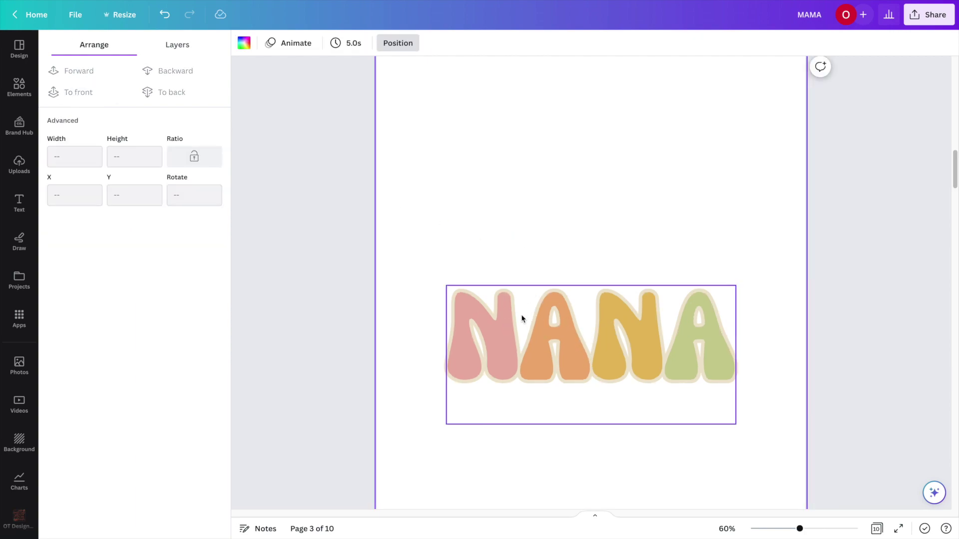
- Select the solid and hollow NANA texts together, enlarge them to almost the page width and center them horizontally
drag(526, 323, 572, 331)
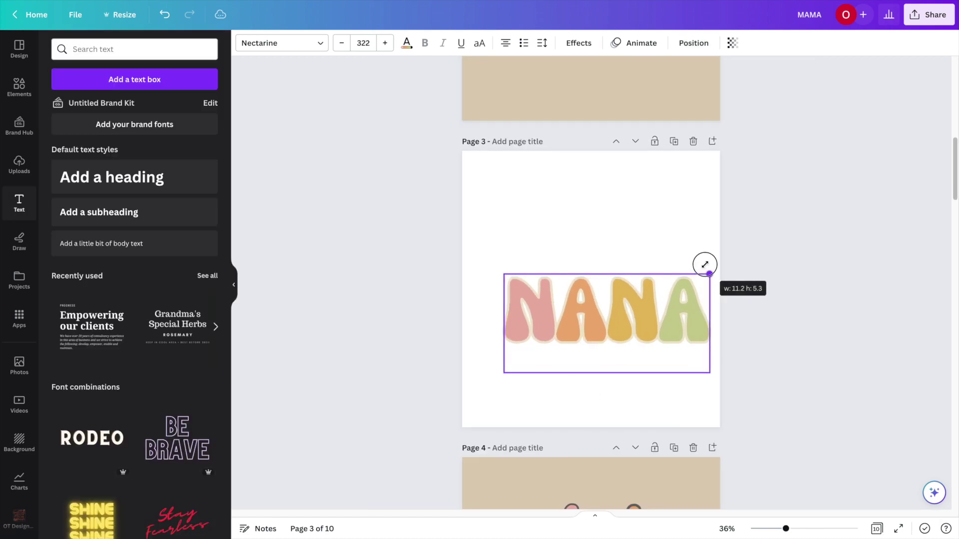
drag(704, 265, 730, 253)
drag(672, 299, 646, 261)
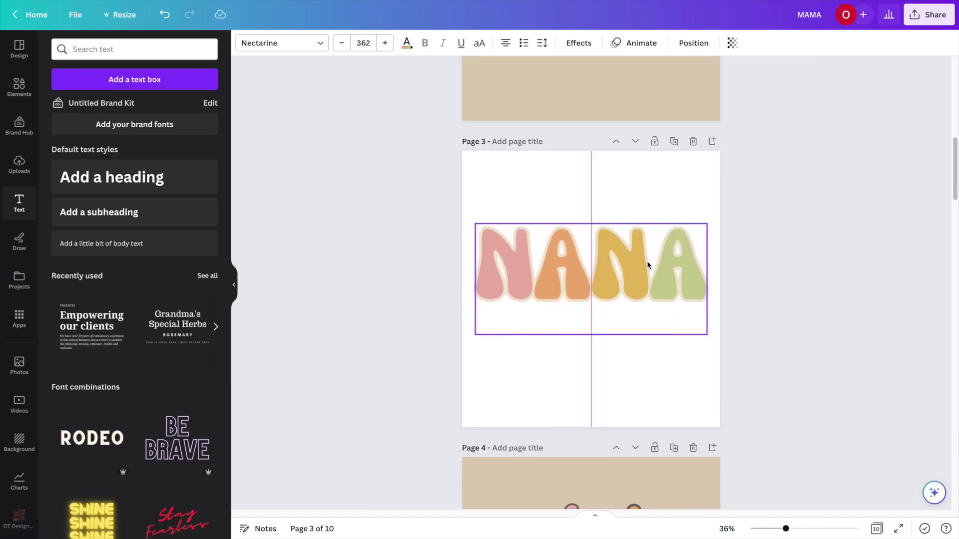
click(813, 172)
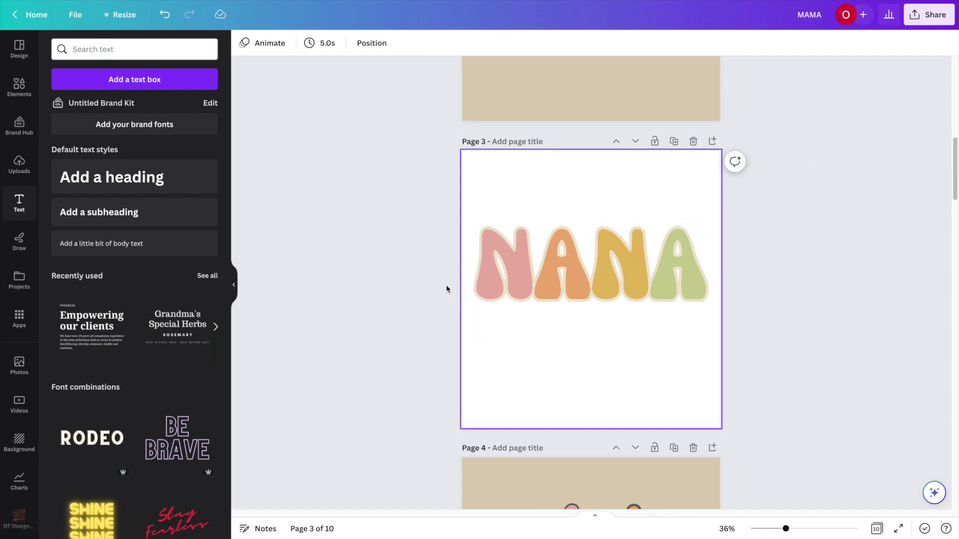
- Set up a PNG download of the design at size 2.5 (4,667 × 5,000 px) with a transparent background
click(234, 285)
scroll(274, 270, up, 8)
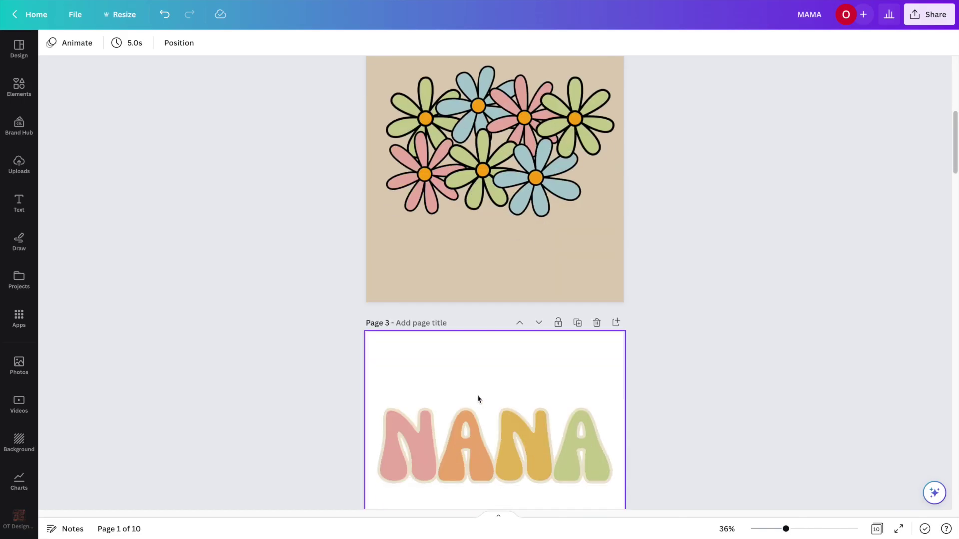
scroll(477, 392, down, 4)
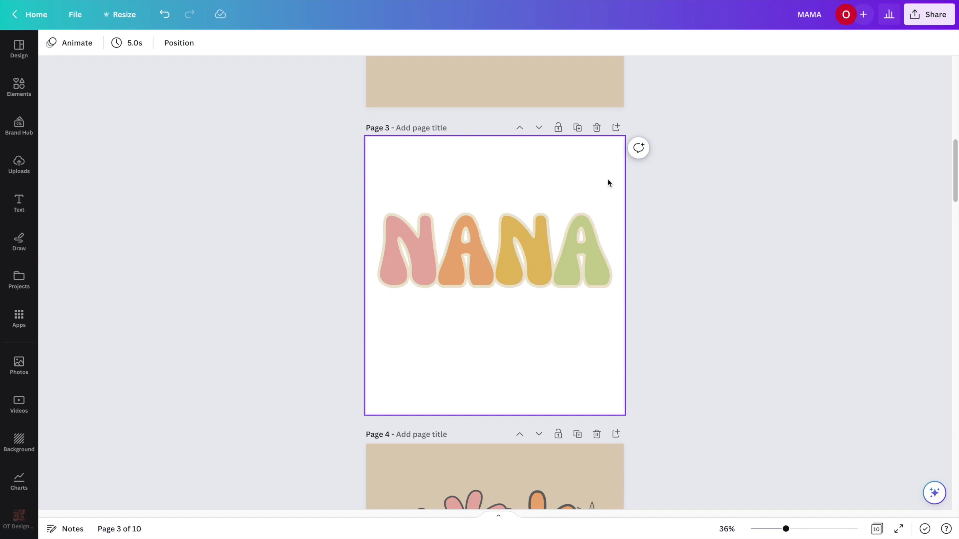
click(933, 17)
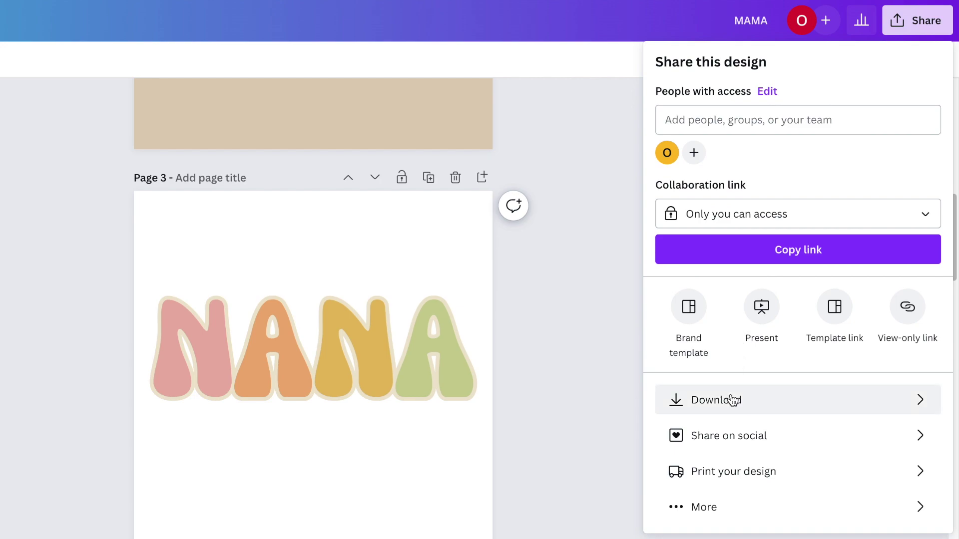
click(732, 399)
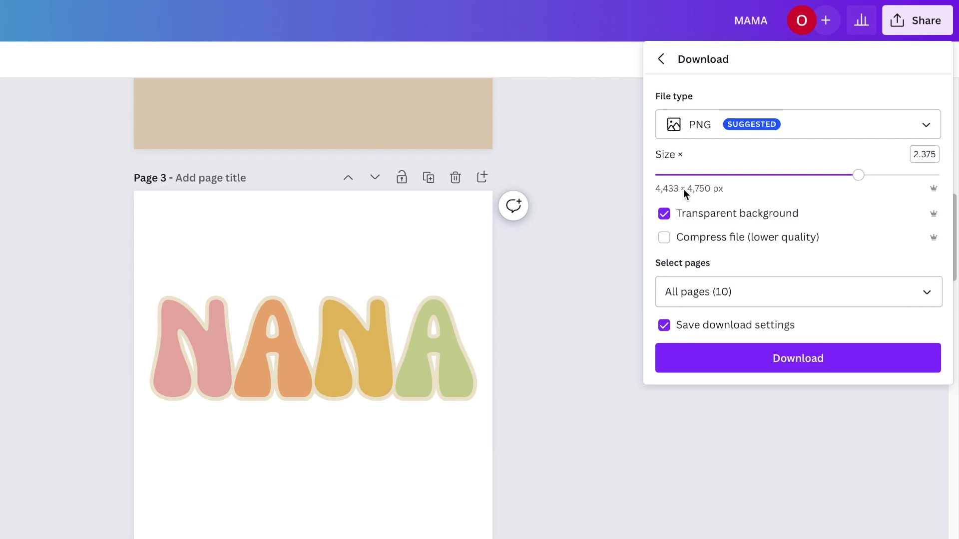
drag(863, 181, 875, 180)
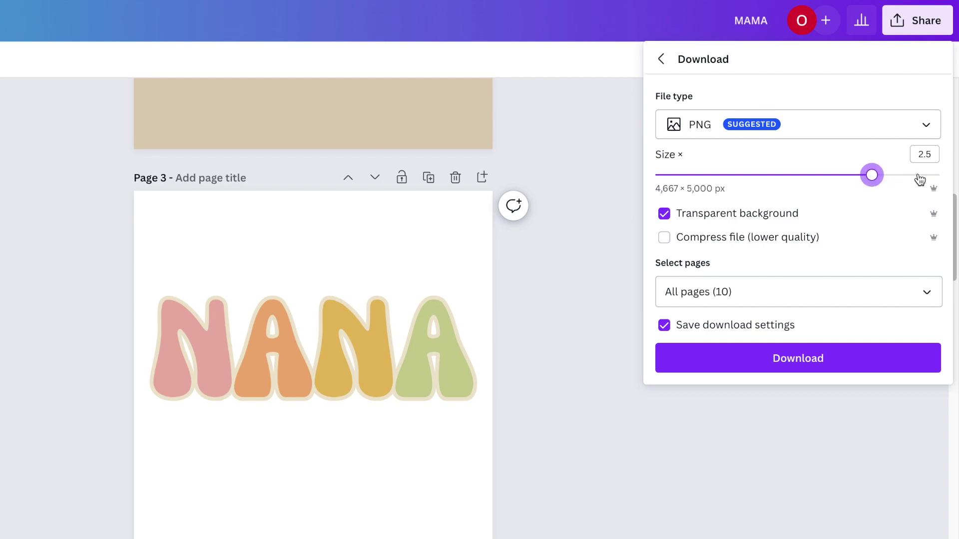
click(666, 216)
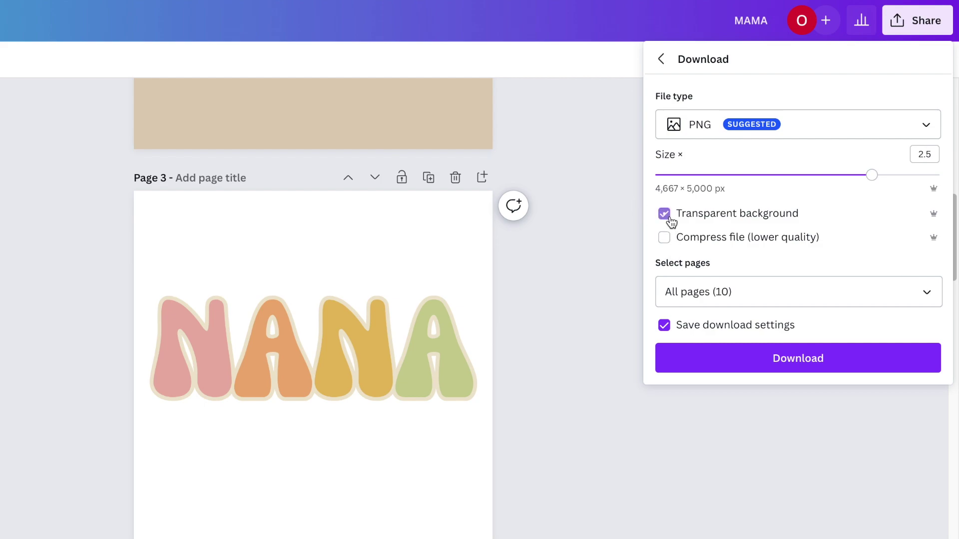
- Limit the download to page 3 only and download it
click(722, 293)
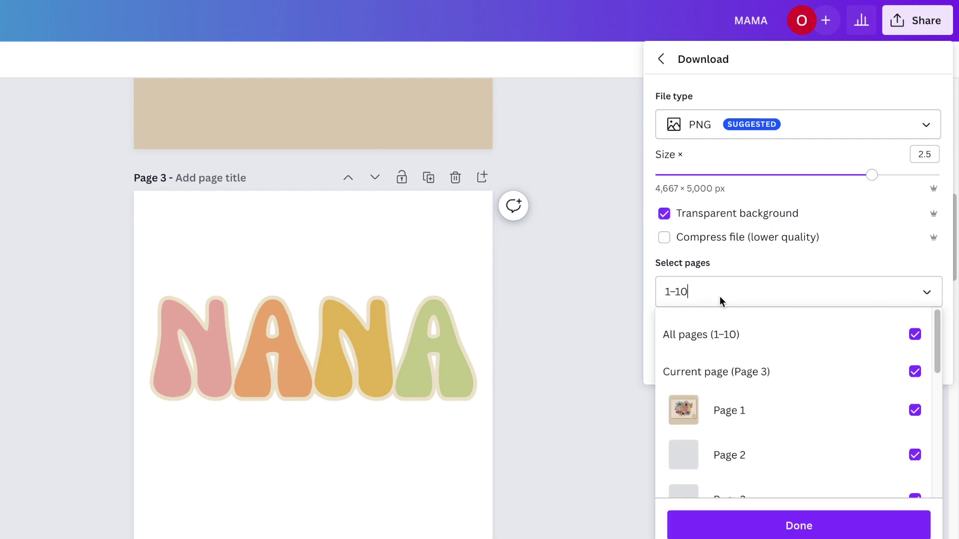
click(761, 348)
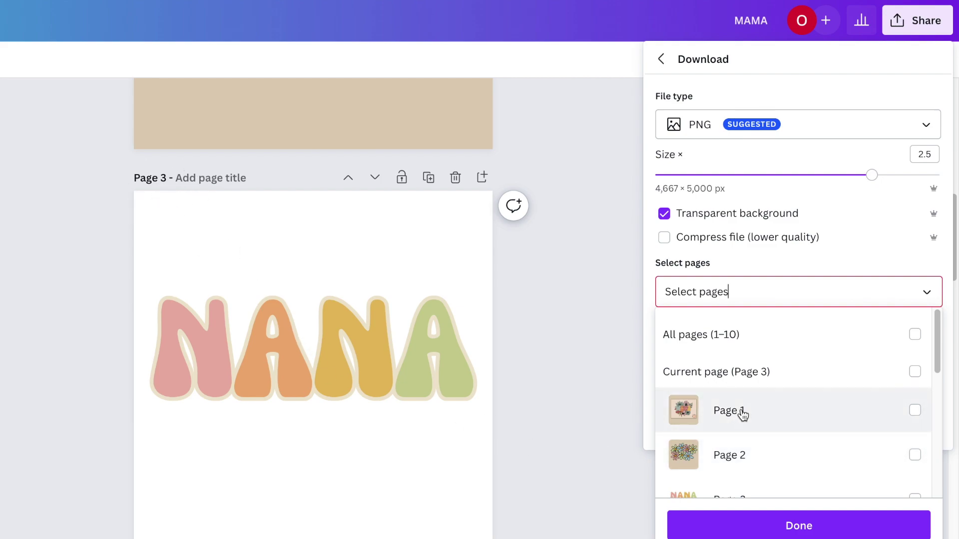
scroll(740, 413, down, 2)
click(826, 441)
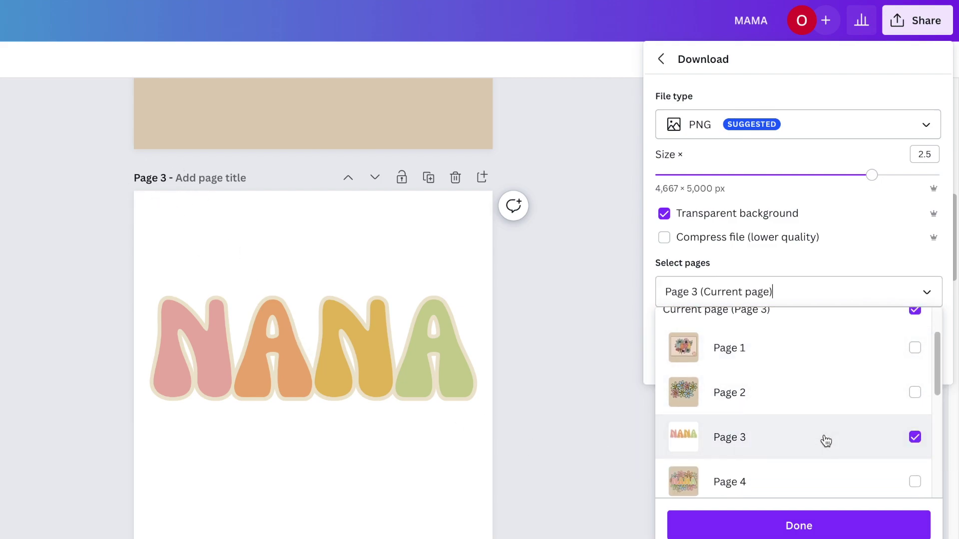
click(809, 523)
click(799, 368)
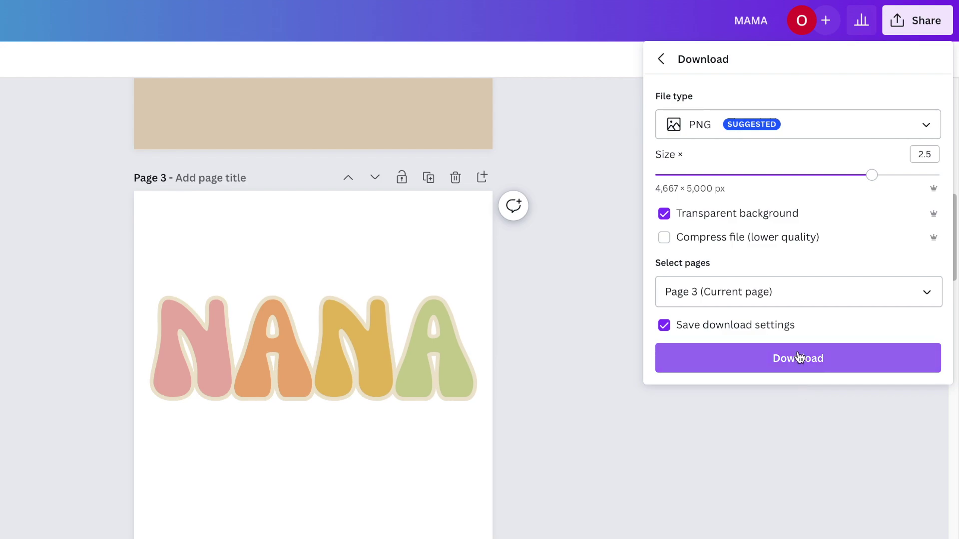
click(799, 358)
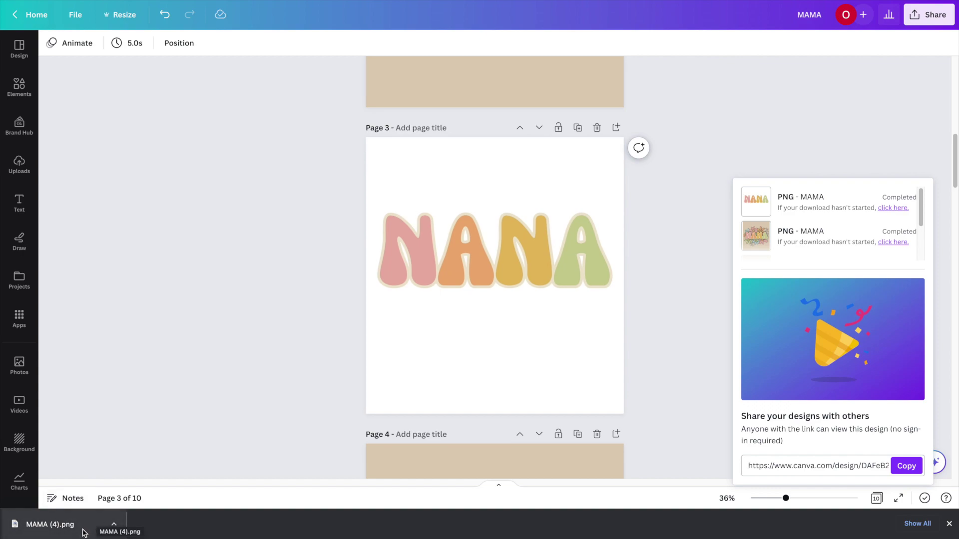
- Upload the downloaded MAMA (4).png and place the image over the flower cluster on page 2
drag(78, 534, 69, 156)
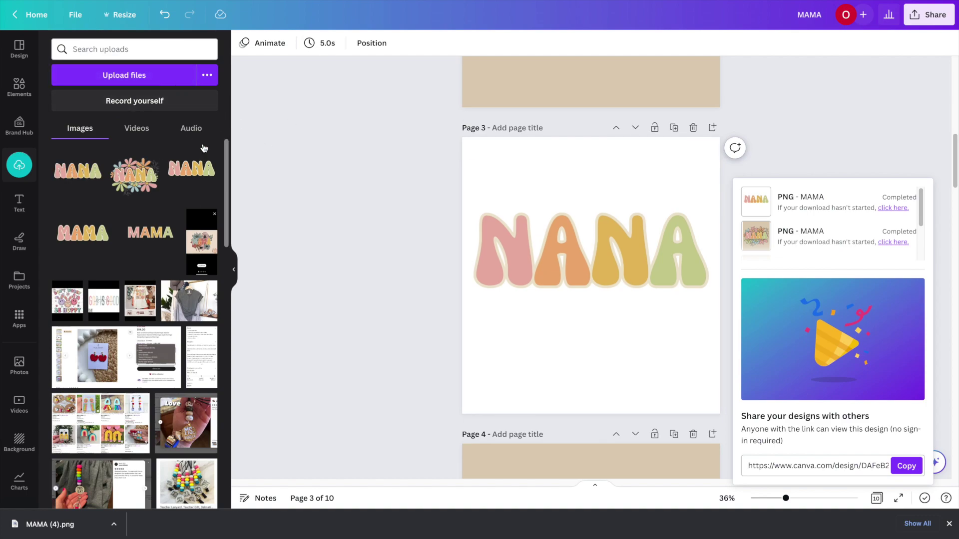
scroll(500, 284, up, 5)
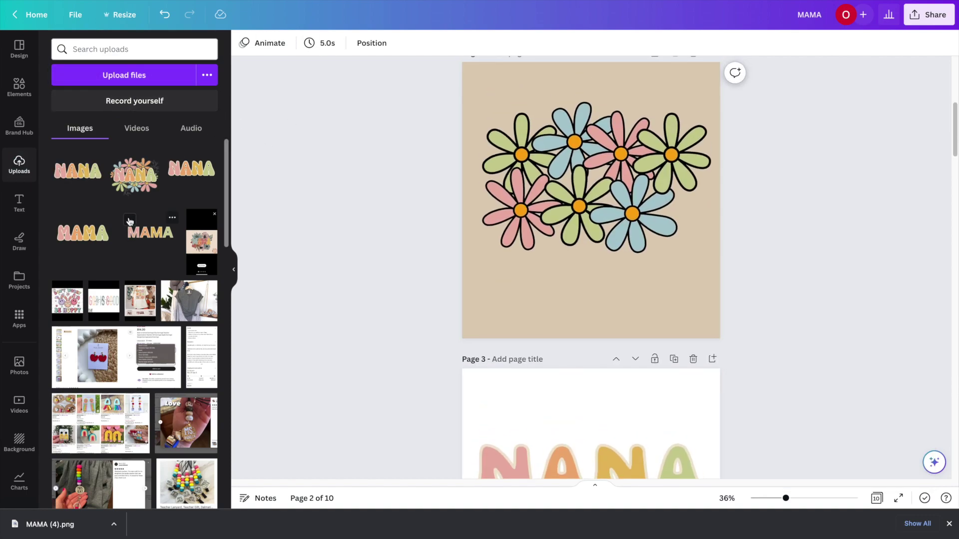
click(88, 175)
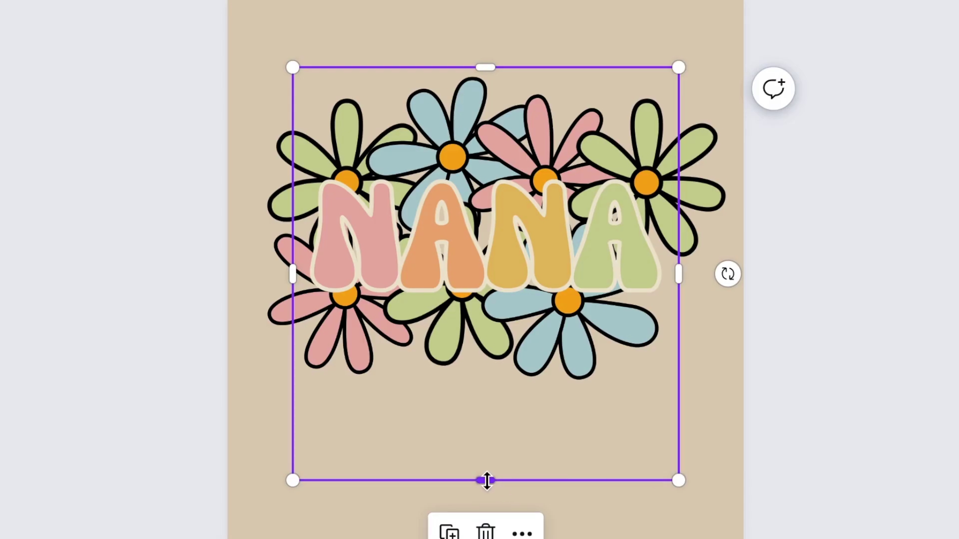
drag(591, 302, 589, 245)
- Crop the empty space above and below the NANA image, and enlarge and center it over the flower cluster
drag(482, 367, 488, 336)
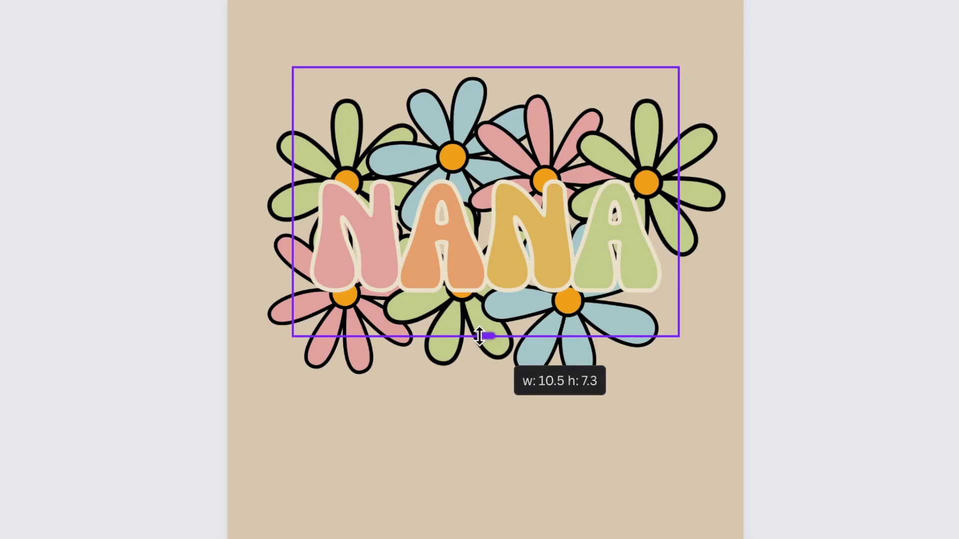
drag(485, 67, 484, 155)
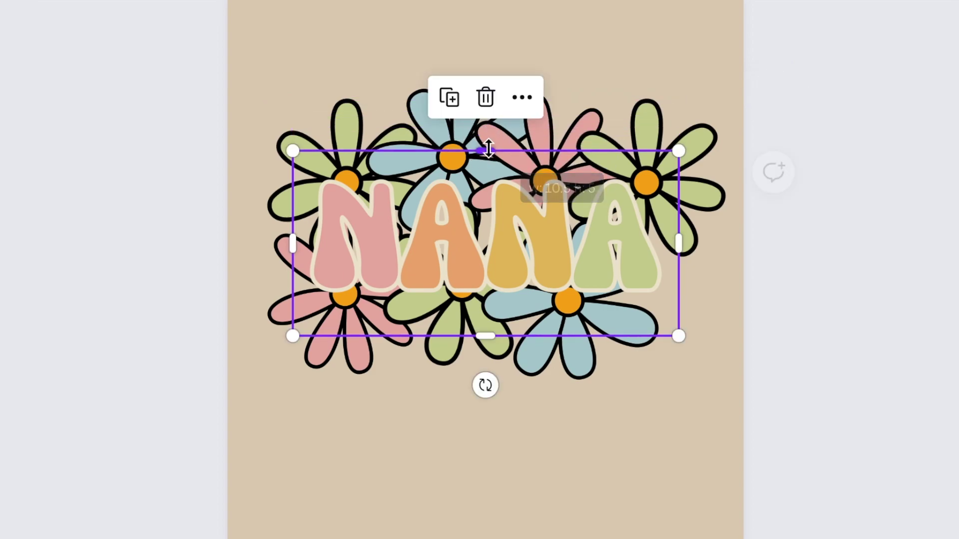
drag(667, 149, 726, 92)
drag(630, 190, 600, 199)
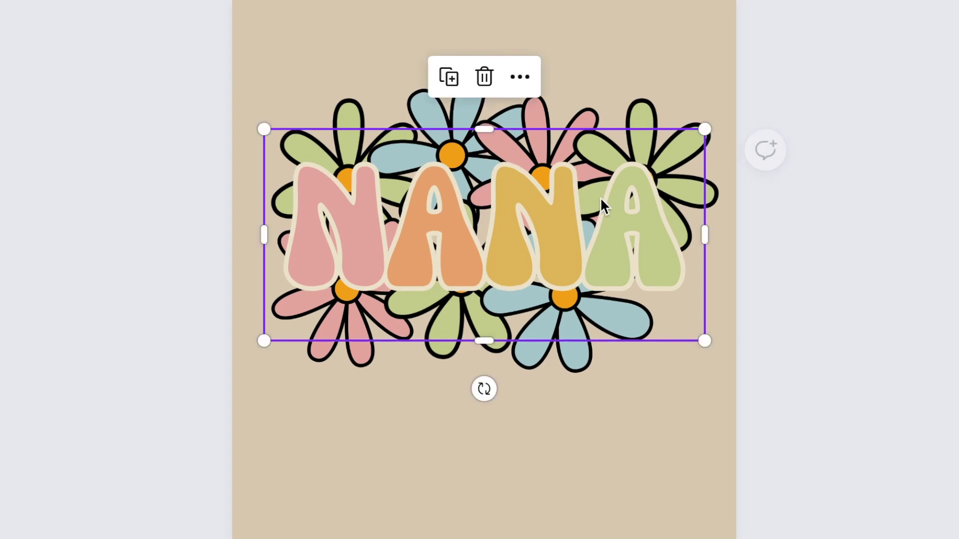
drag(786, 497, 777, 498)
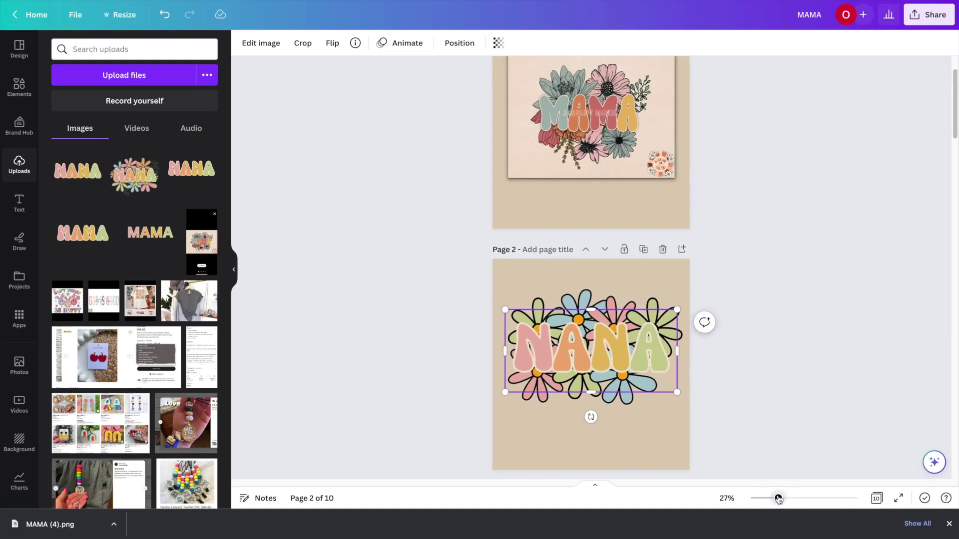
click(236, 272)
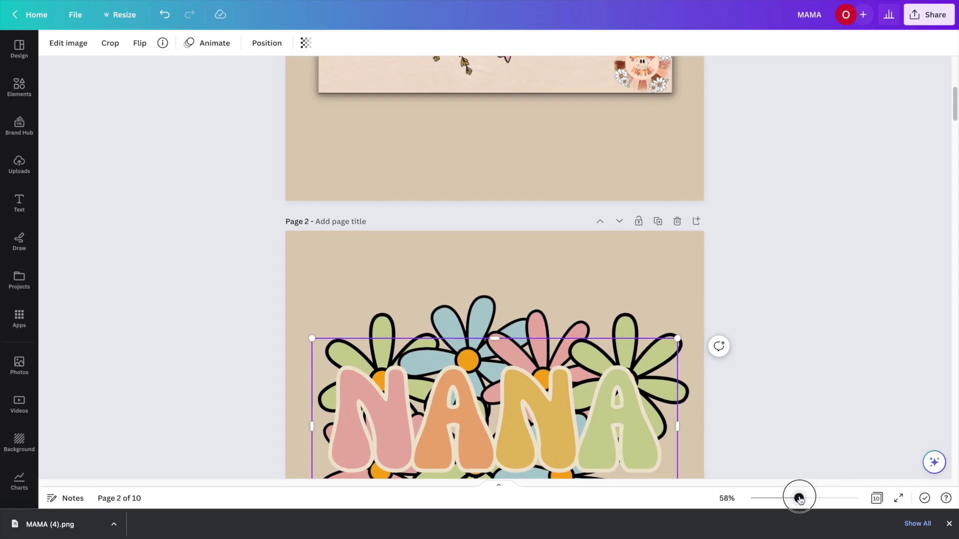
- Apply the Glow shadow effect to the NANA image on page 2
drag(796, 496, 800, 498)
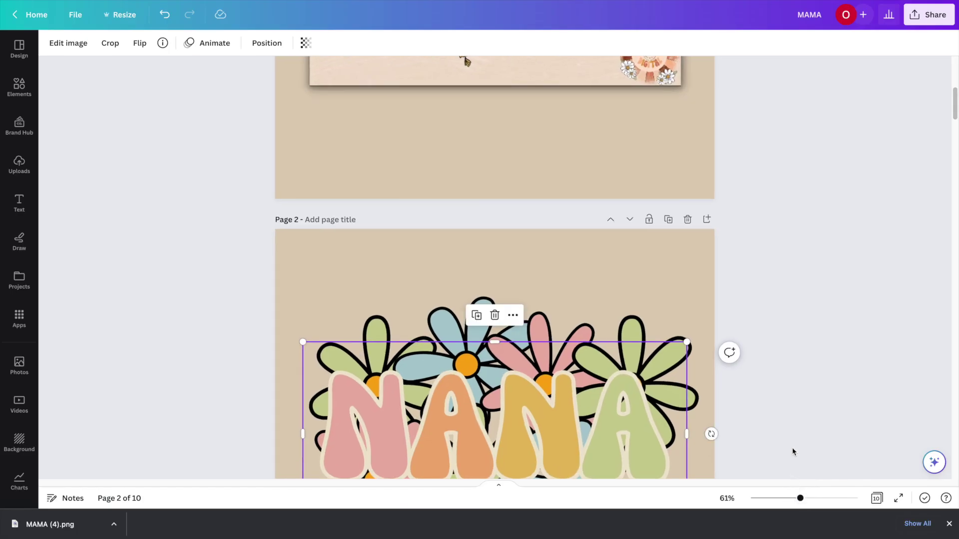
scroll(794, 429, down, 3)
scroll(793, 431, down, 1)
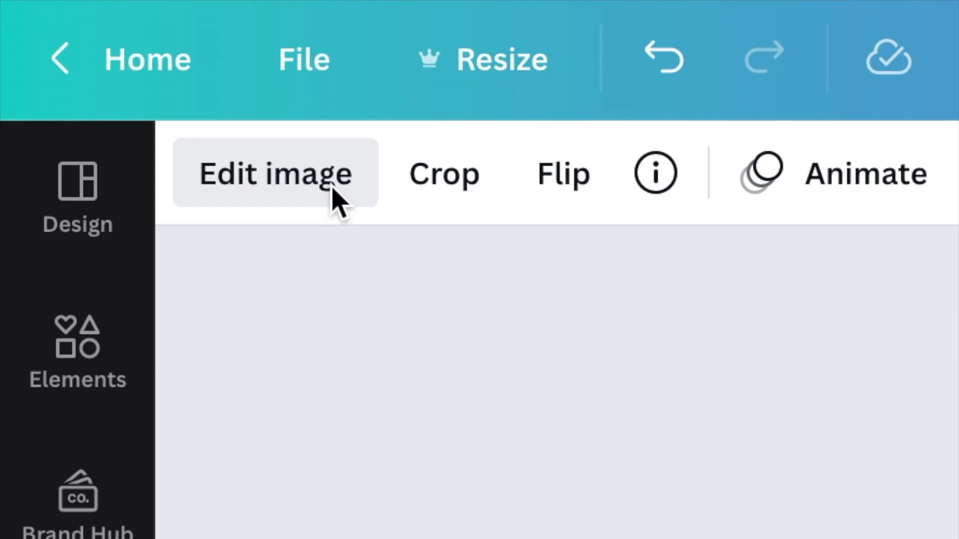
click(83, 52)
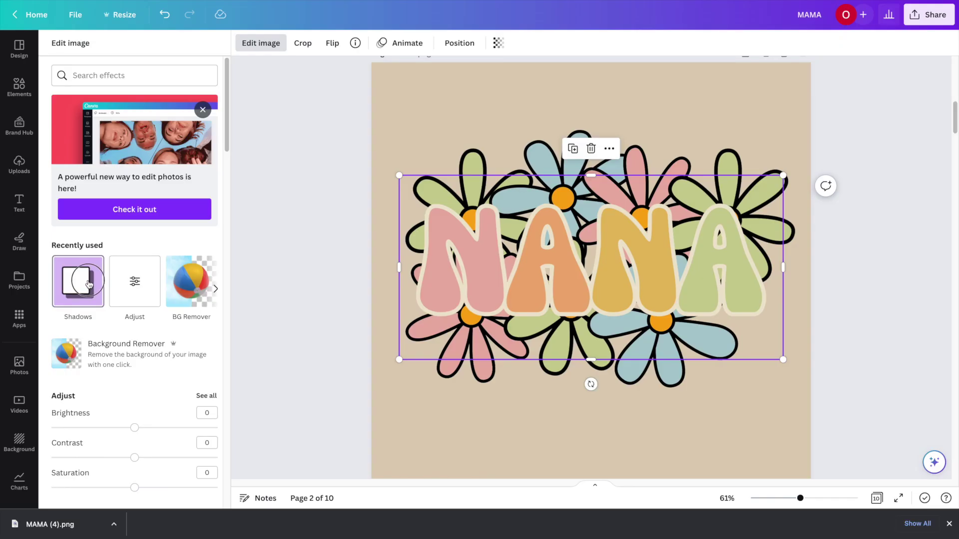
click(155, 450)
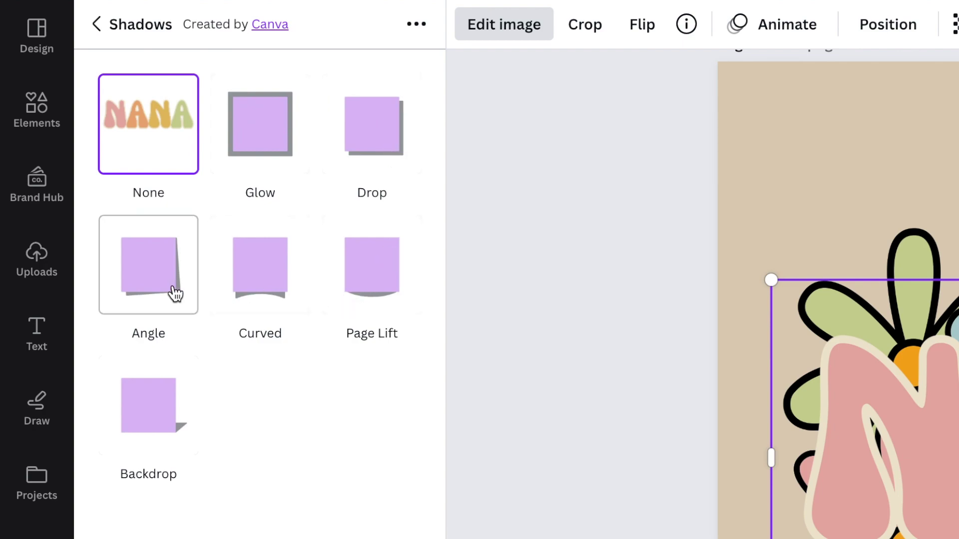
click(256, 119)
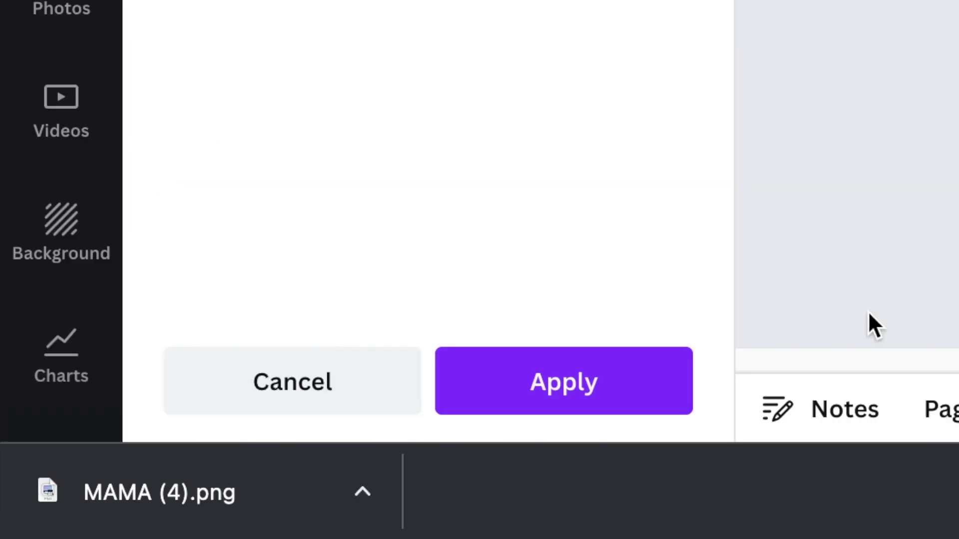
click(190, 492)
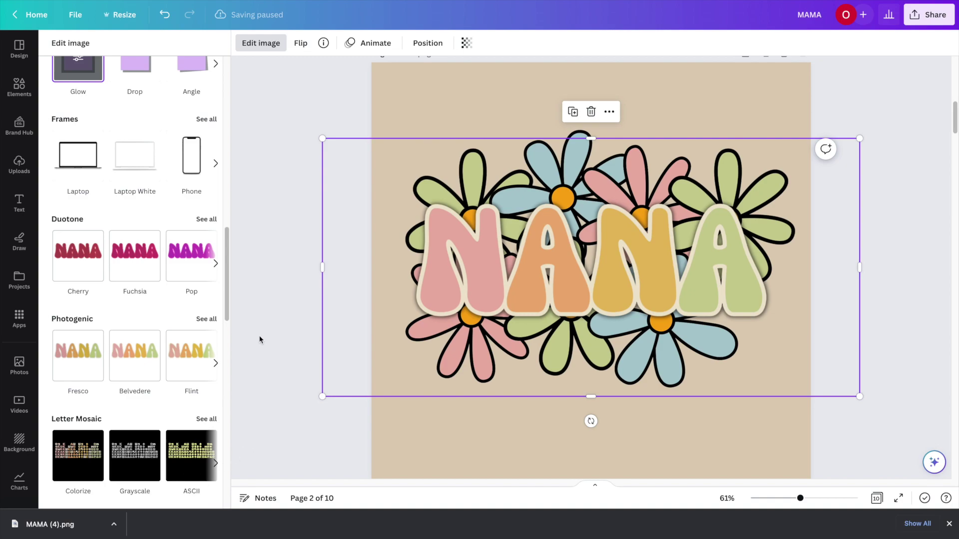
click(249, 290)
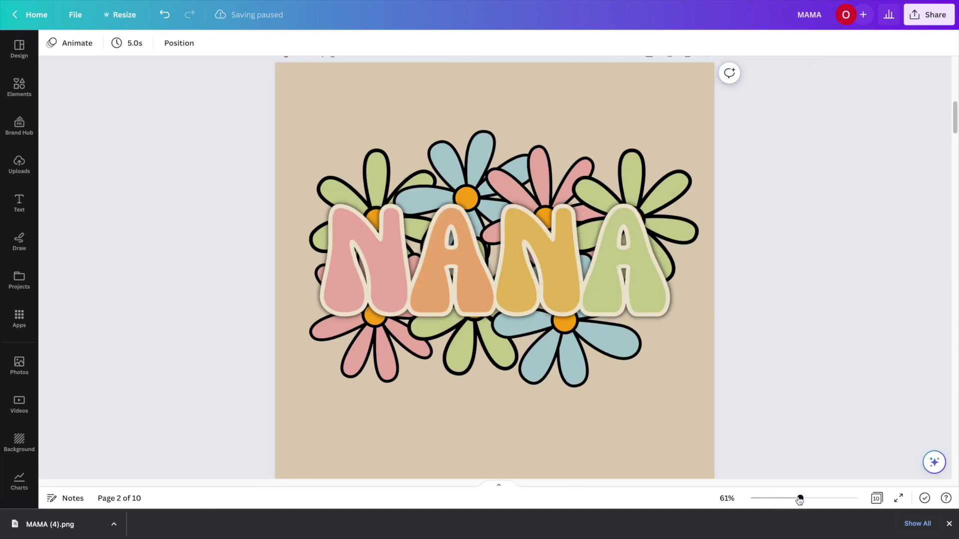
- Compare the NANA lettering's shadow and flower layout on page 2 with the MAMA reference on page 1
drag(801, 498, 817, 498)
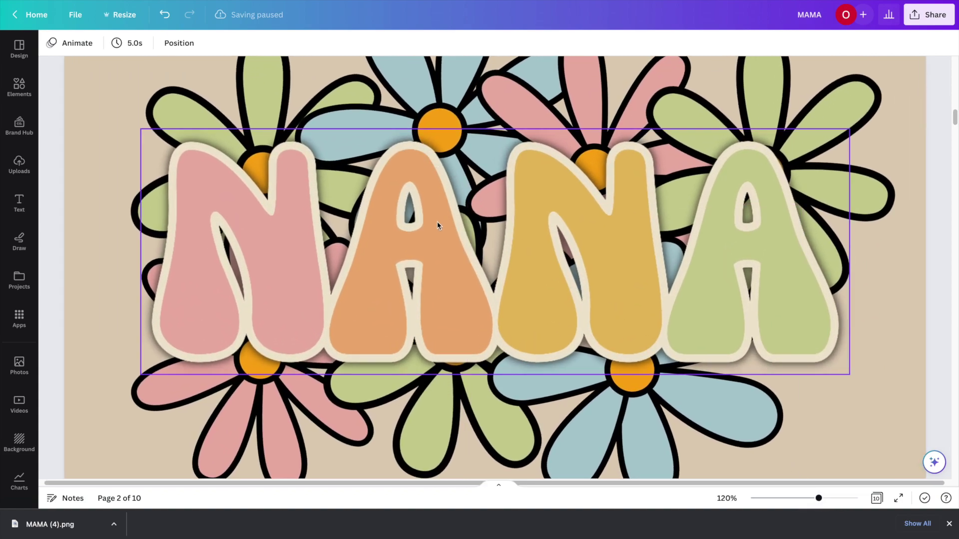
scroll(435, 226, up, 10)
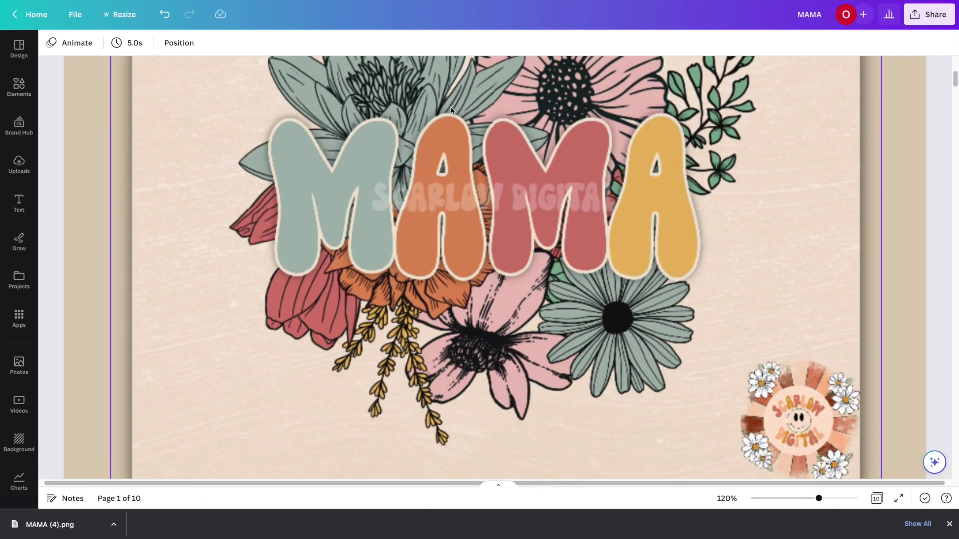
scroll(392, 332, down, 10)
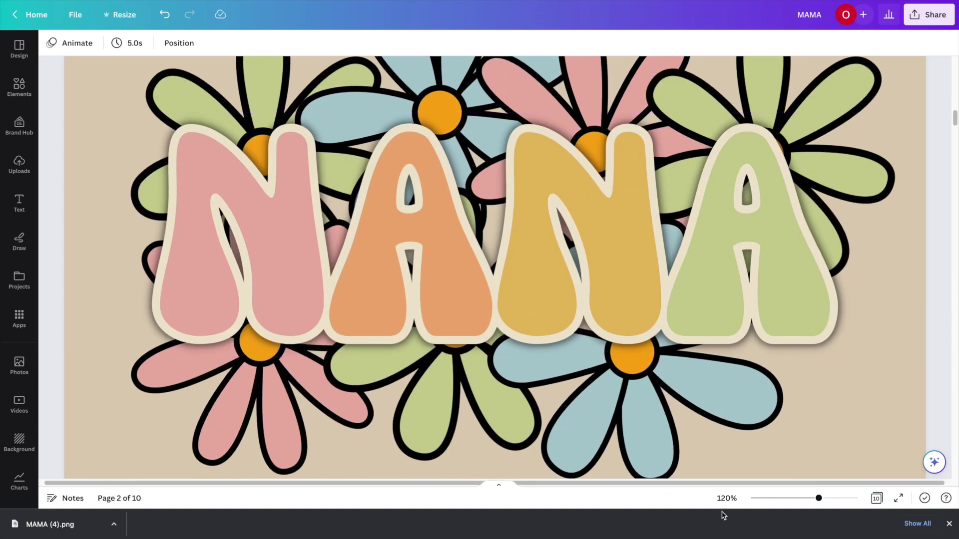
drag(817, 498, 770, 498)
click(540, 335)
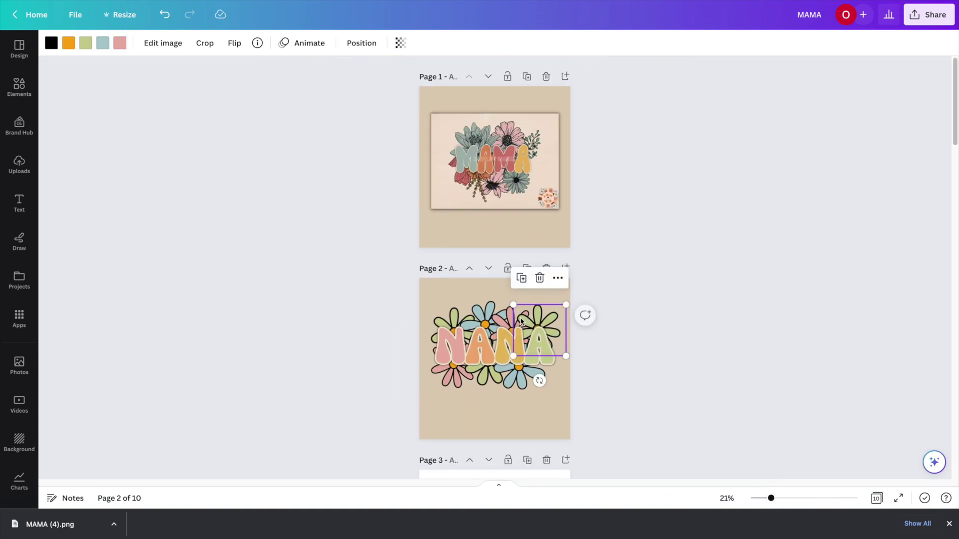
click(460, 383)
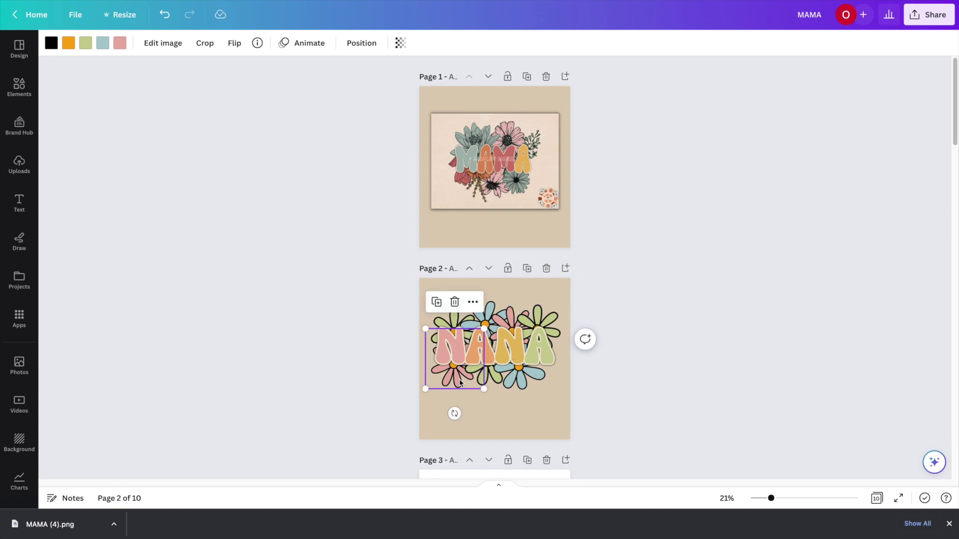
- Move the NANA lettering up off the lower flowers and place a duplicate of the lower pink flower at the cluster's lower-right end
drag(768, 497, 801, 497)
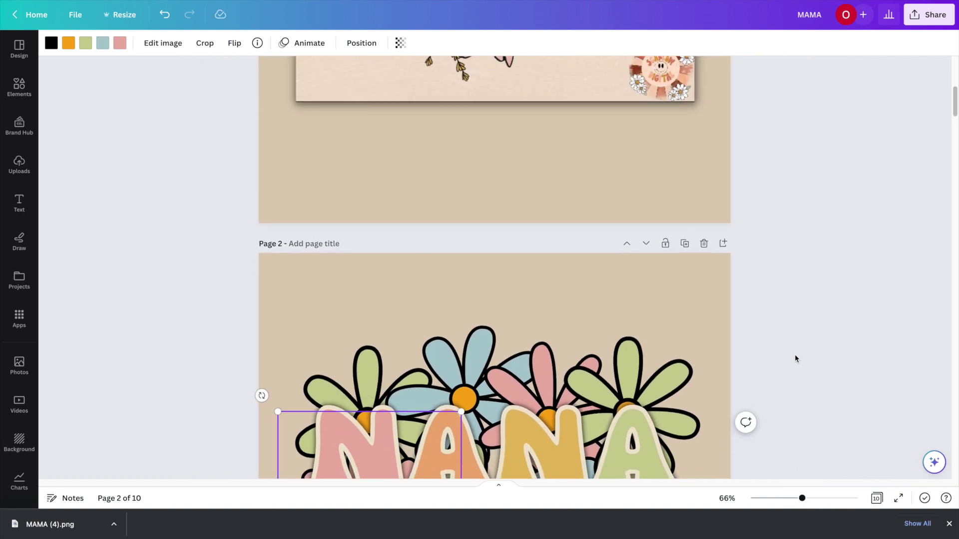
scroll(796, 358, down, 4)
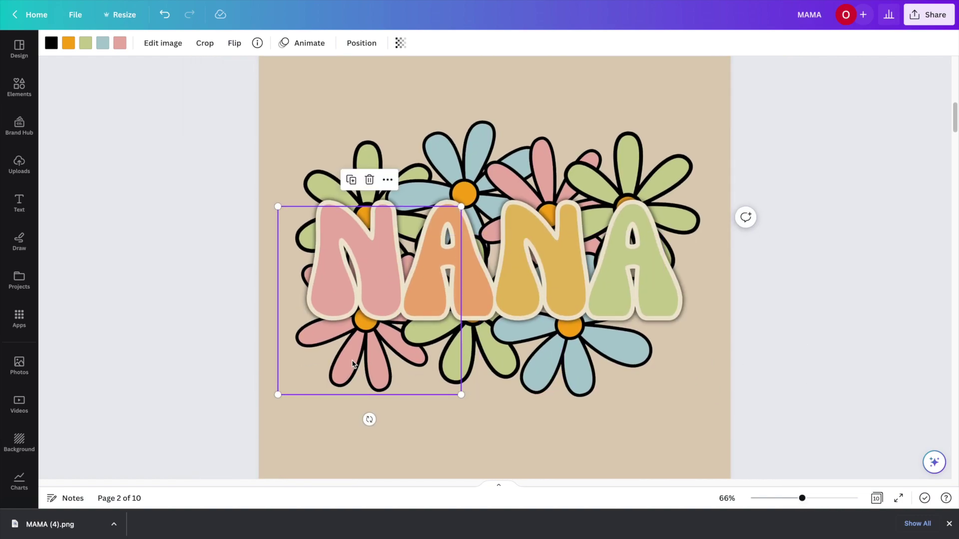
drag(530, 277, 518, 152)
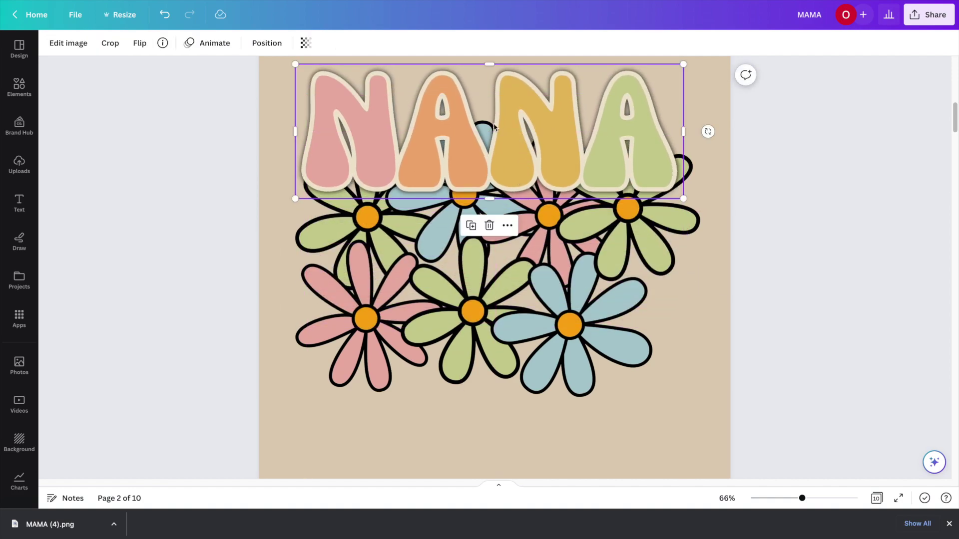
click(360, 328)
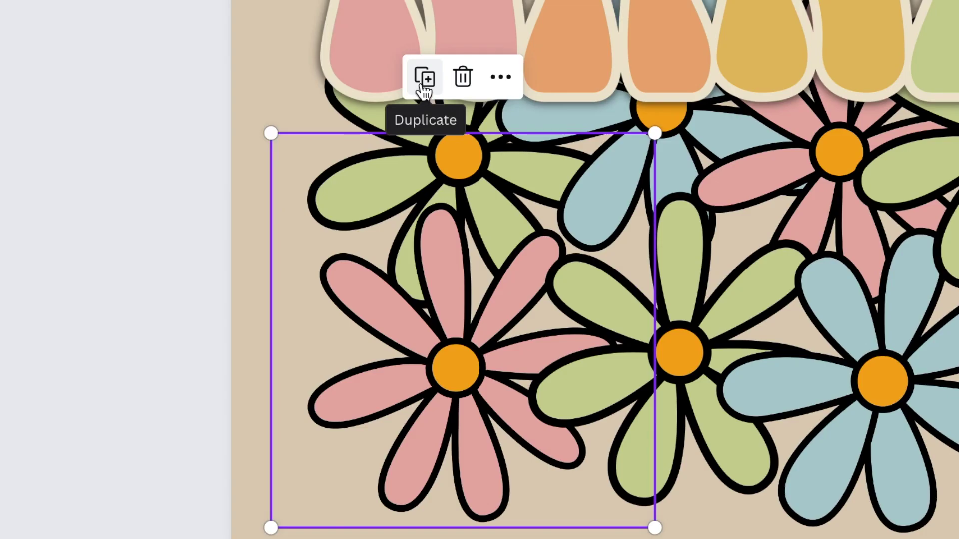
click(423, 90)
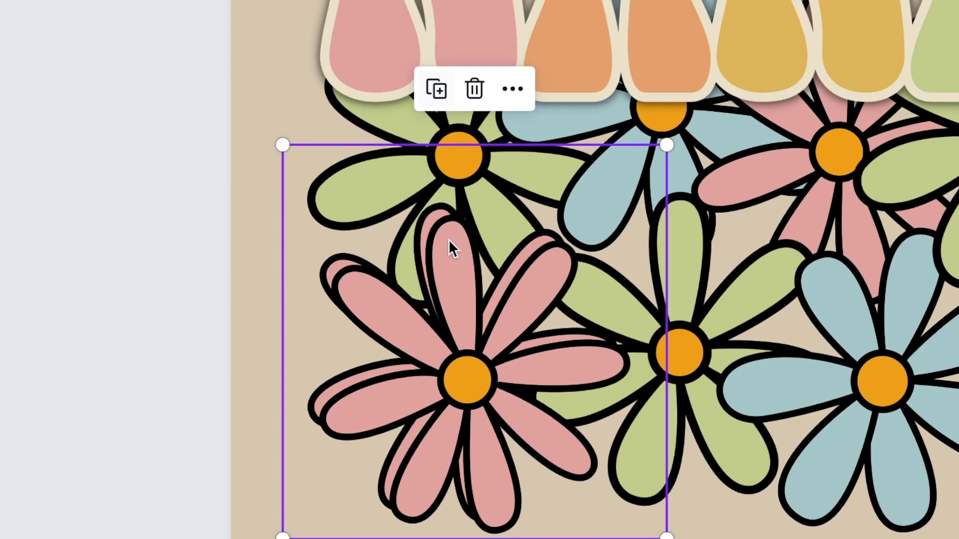
drag(464, 378, 958, 369)
drag(631, 319, 635, 319)
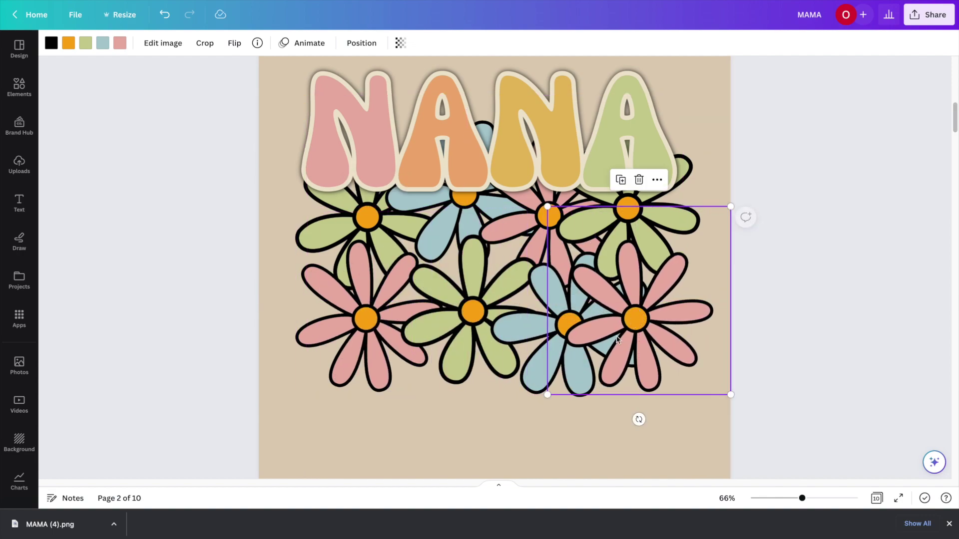
- Shrink the duplicated pink flower and position it over the outer petals of the lower blue flower
drag(547, 393, 612, 329)
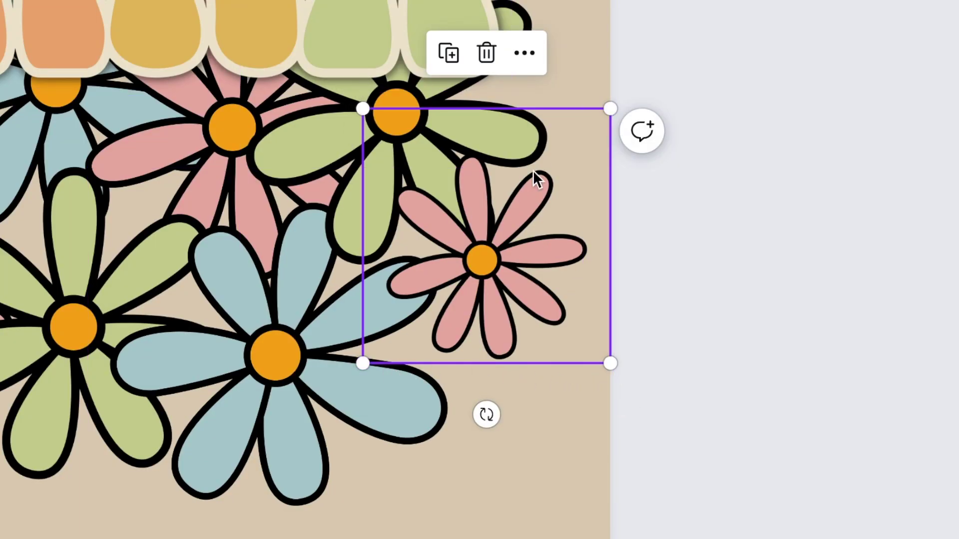
drag(363, 364, 404, 437)
drag(520, 323, 452, 361)
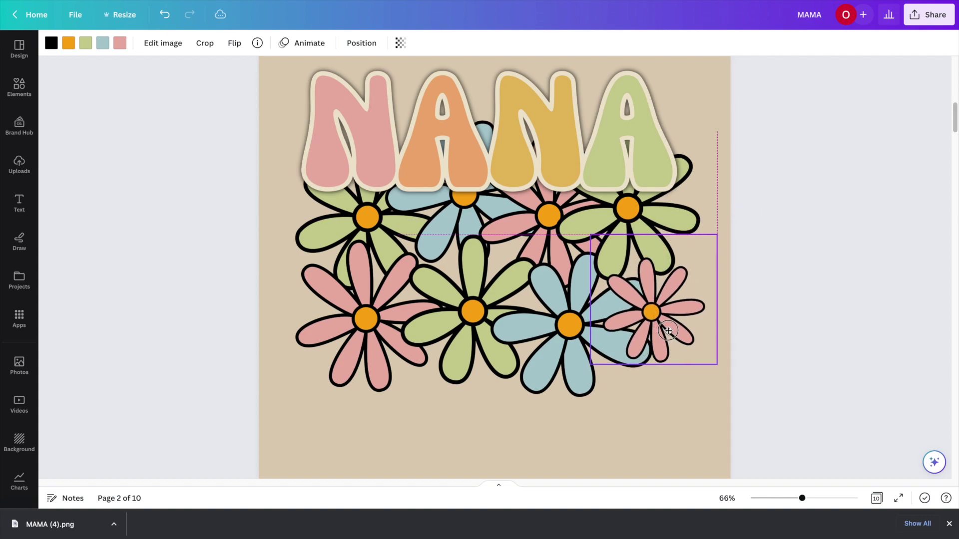
drag(653, 328, 652, 324)
- Move the NANA lettering back over the flower cluster, with the small pink flower overlapping the base of the final A
click(567, 122)
drag(567, 121, 571, 221)
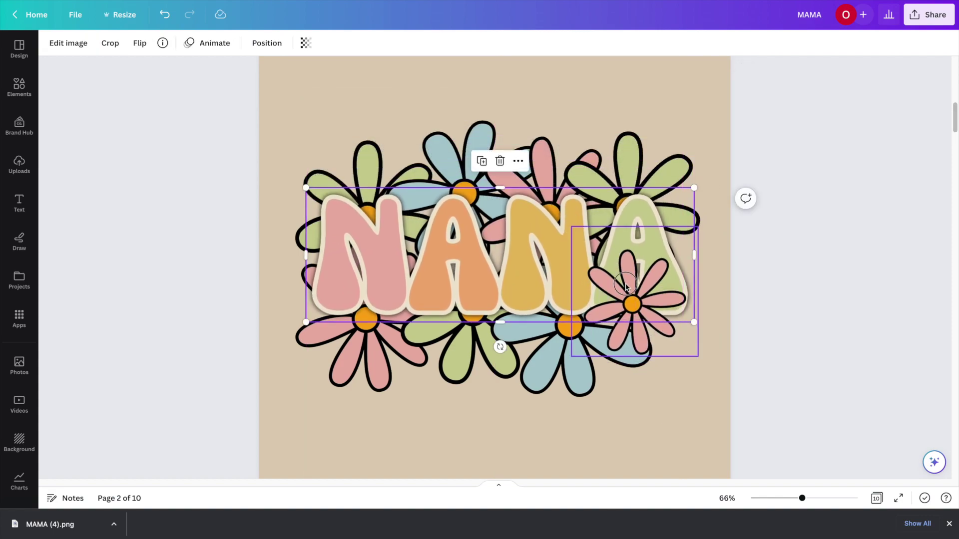
click(574, 230)
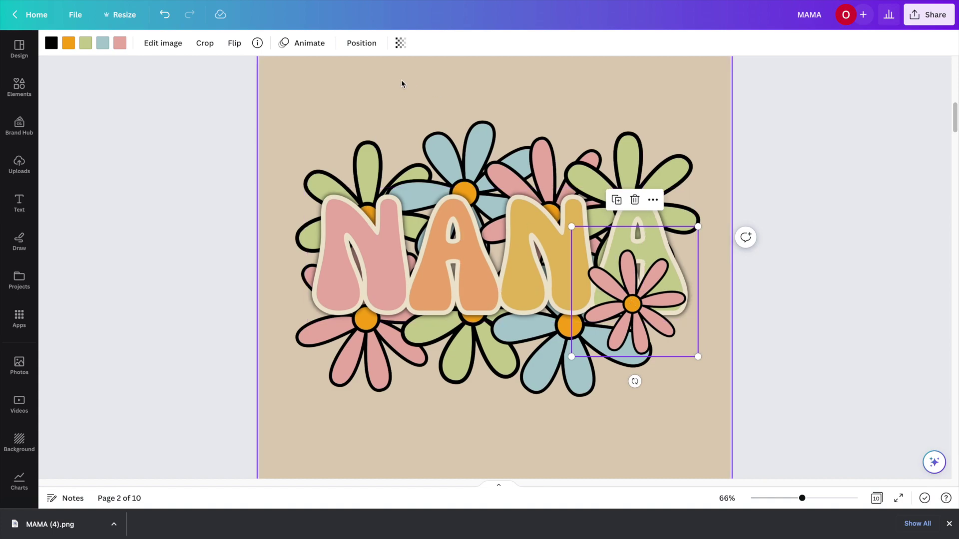
- Send the small pink flower to the back and bring it forward so it sits between the blue flower and the NANA lettering
click(361, 43)
click(167, 92)
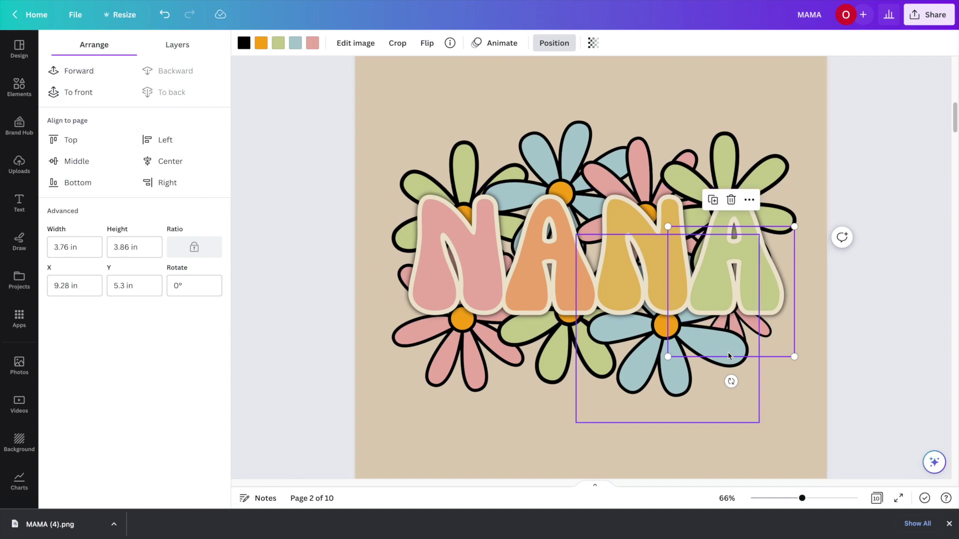
click(74, 73)
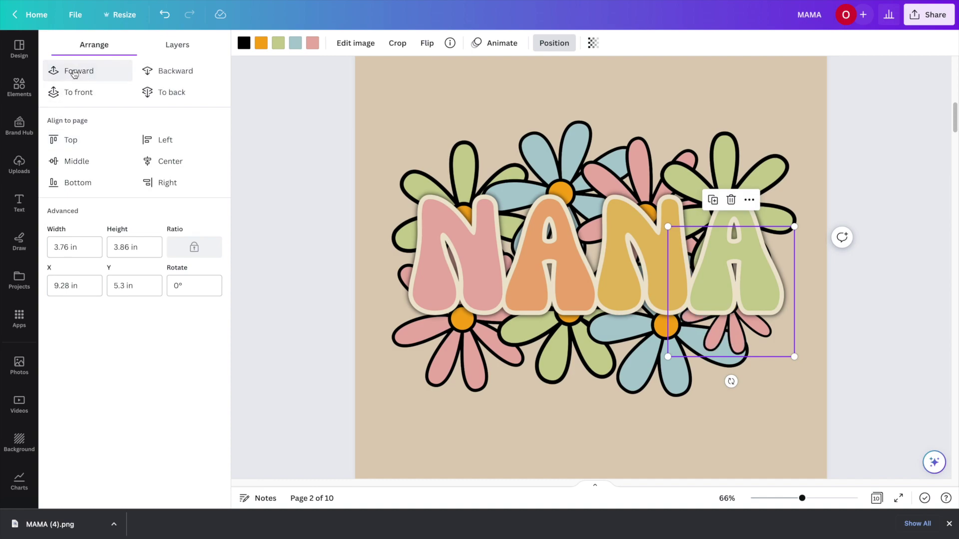
click(555, 43)
click(809, 382)
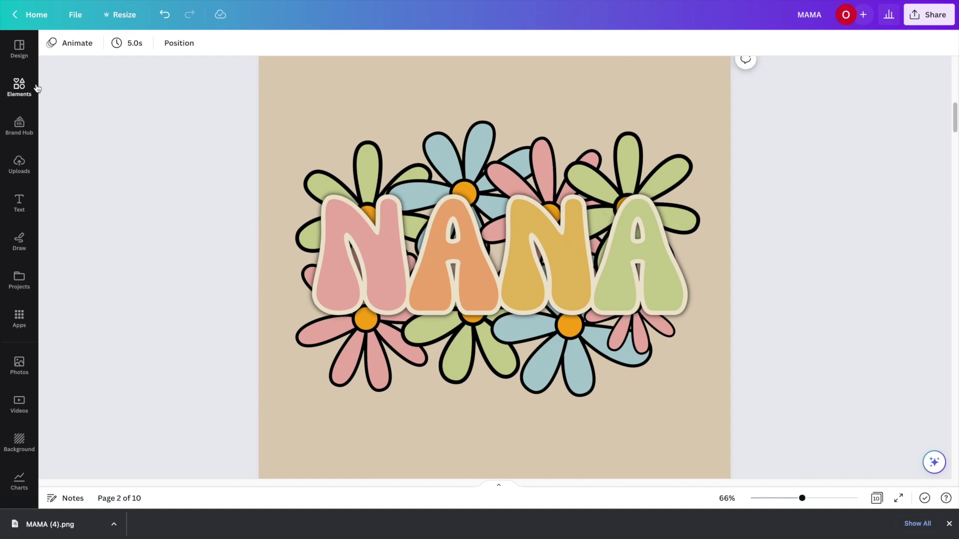
- Check the foliage in the MAMA reference on page 1 and search the element graphics for VINES
scroll(268, 239, up, 10)
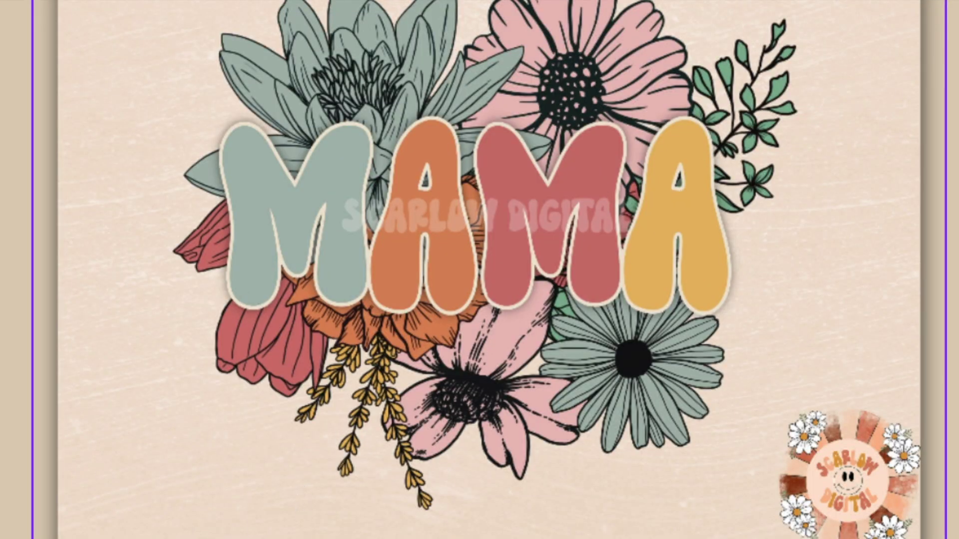
scroll(396, 391, down, 10)
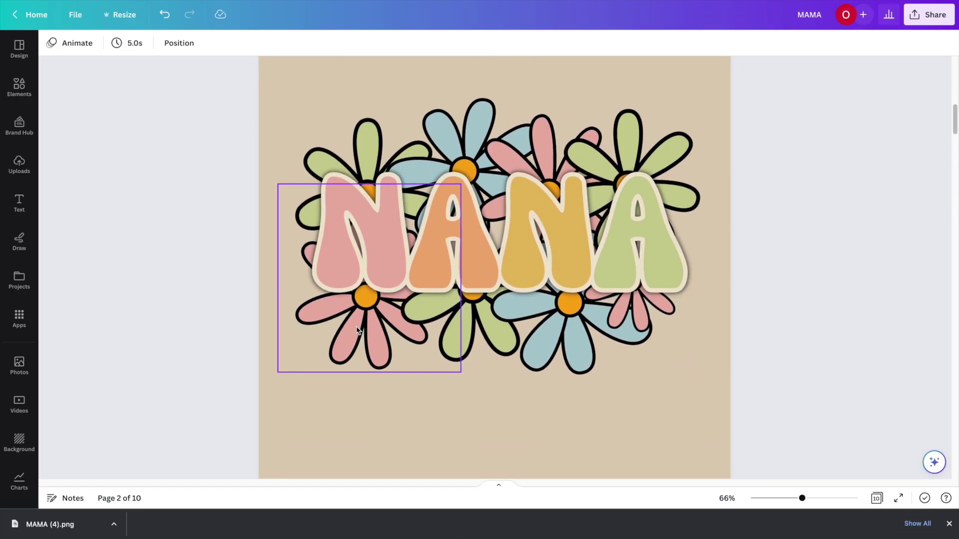
click(95, 182)
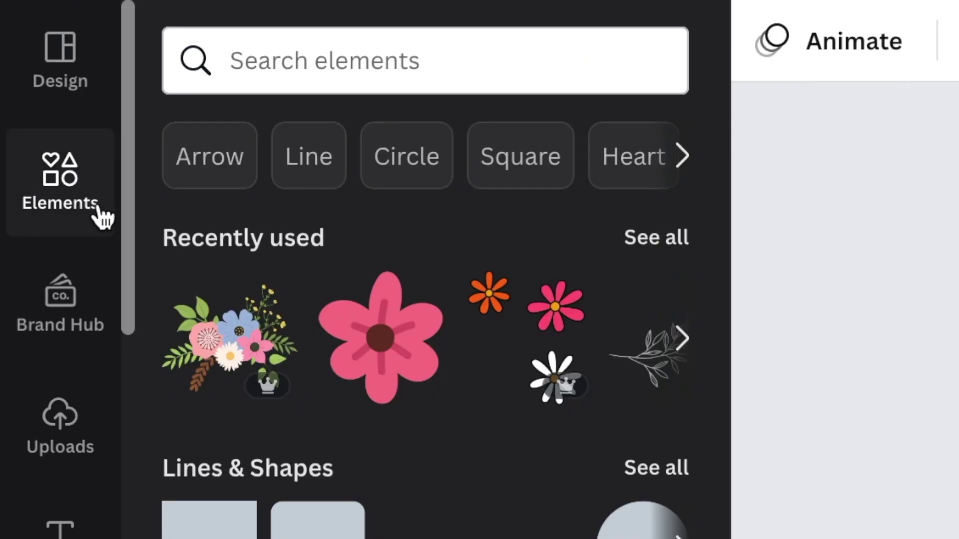
click(496, 64)
text(VINES)
key(Return)
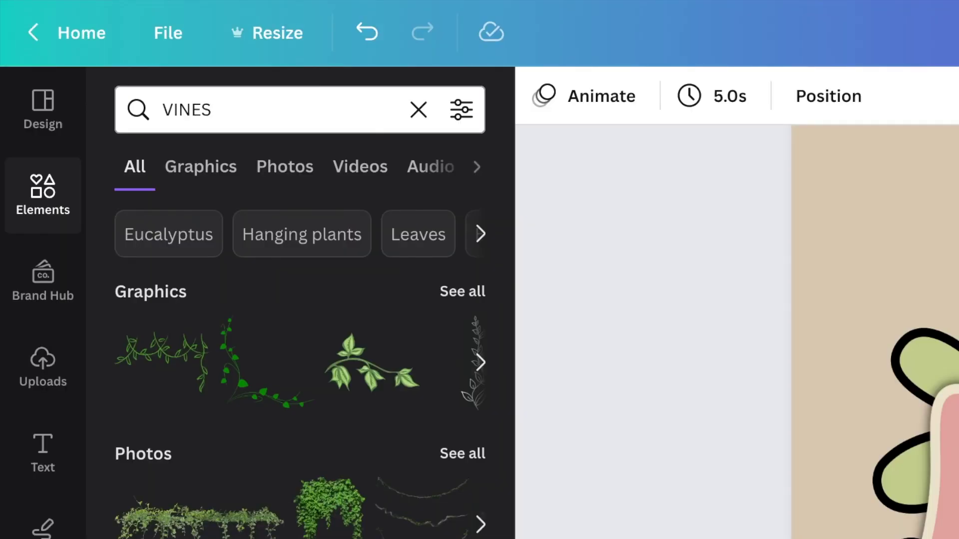
click(466, 294)
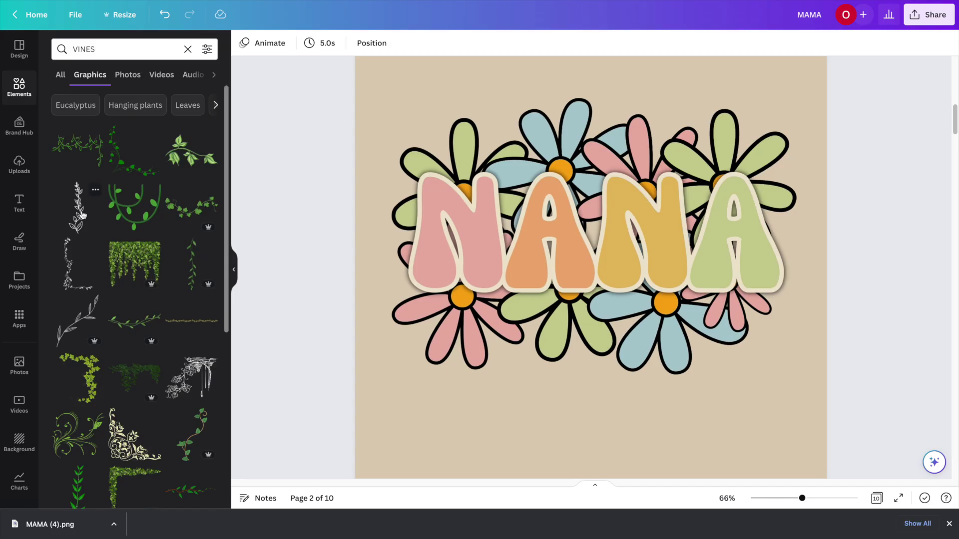
- Try the upright white outlined vine graphic over the NANA design and move it off the page
click(80, 209)
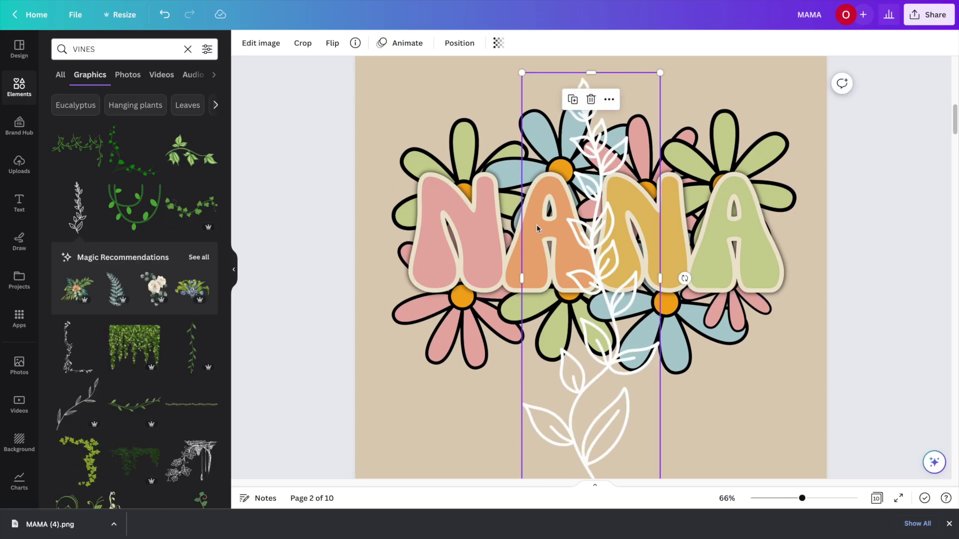
drag(611, 274, 590, 264)
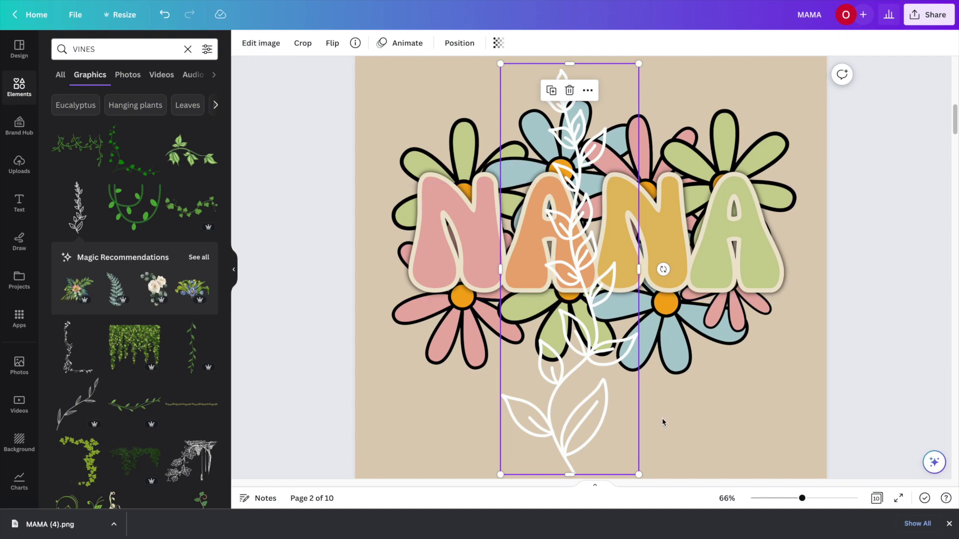
drag(571, 391, 237, 394)
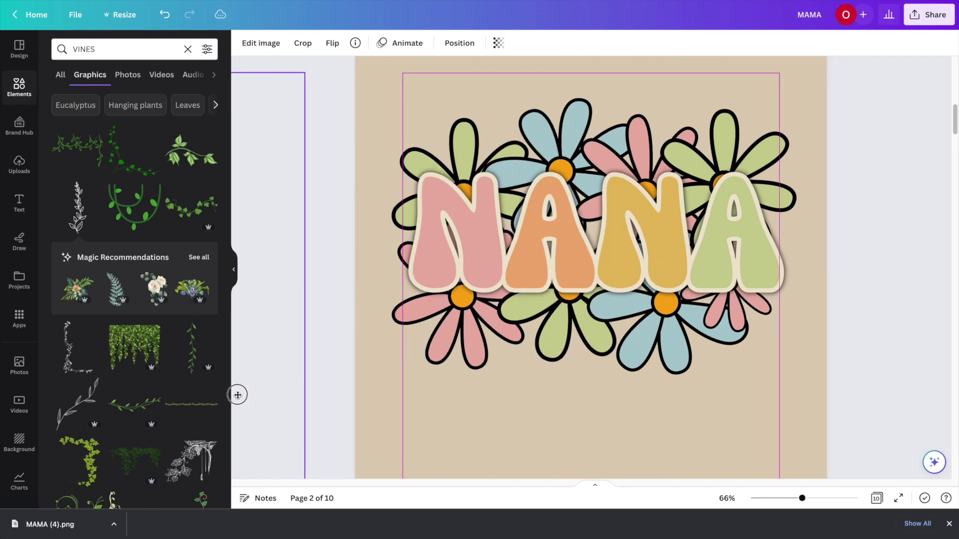
- Add the gray outlined leafy branch graphic to page 2, enlarge it and place it over the lower part of the flower cluster
click(77, 405)
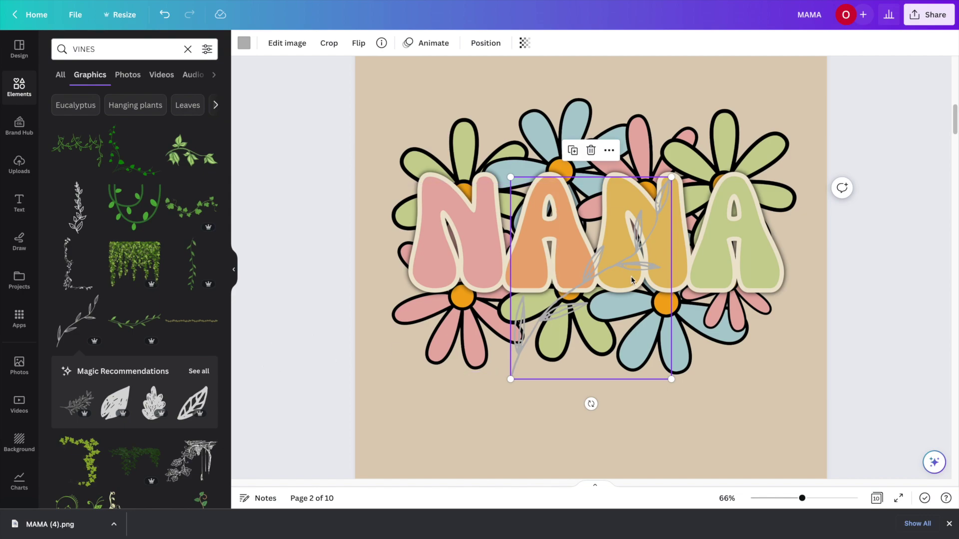
drag(671, 178, 745, 160)
drag(614, 260, 615, 326)
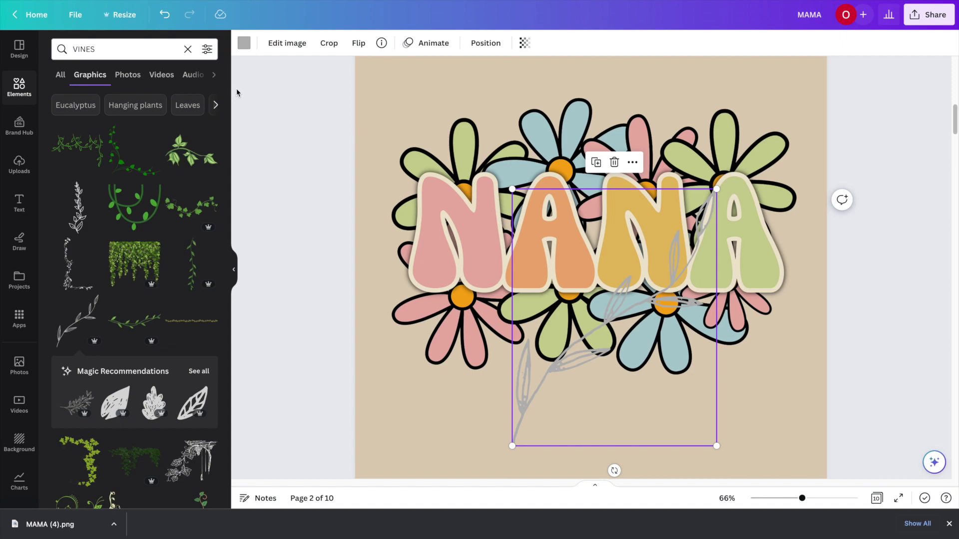
- Try the near-black document color on the gray leafy branch and remove the branch from page 2
click(245, 43)
click(120, 107)
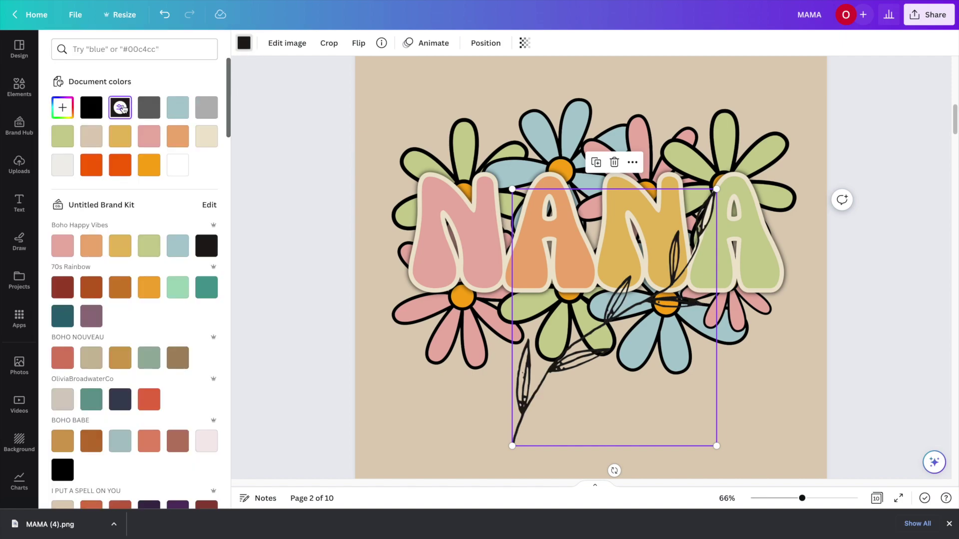
drag(684, 283, 235, 194)
key(Delete)
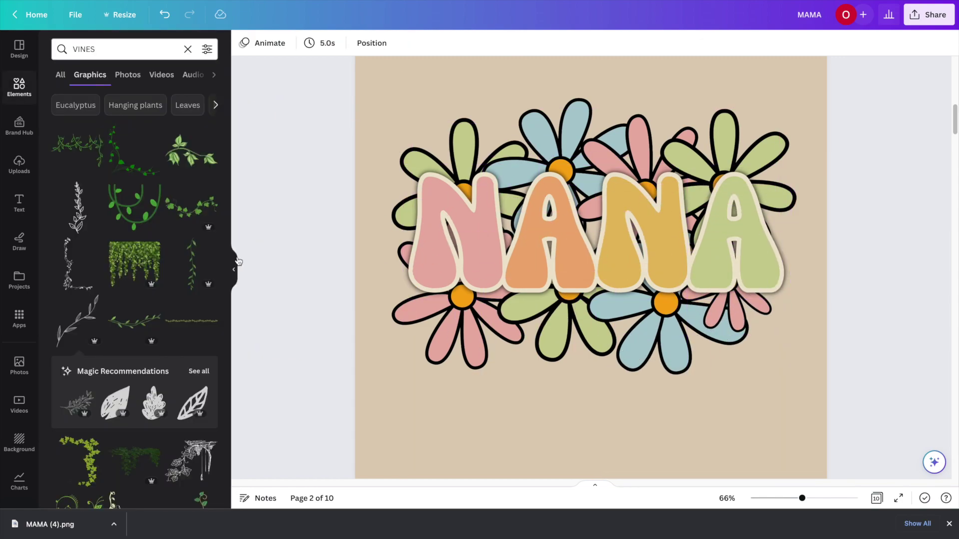
- Check the branch accents in the finished NANA example on page 4 and the element search terms noted on page 7
scroll(171, 341, down, 5)
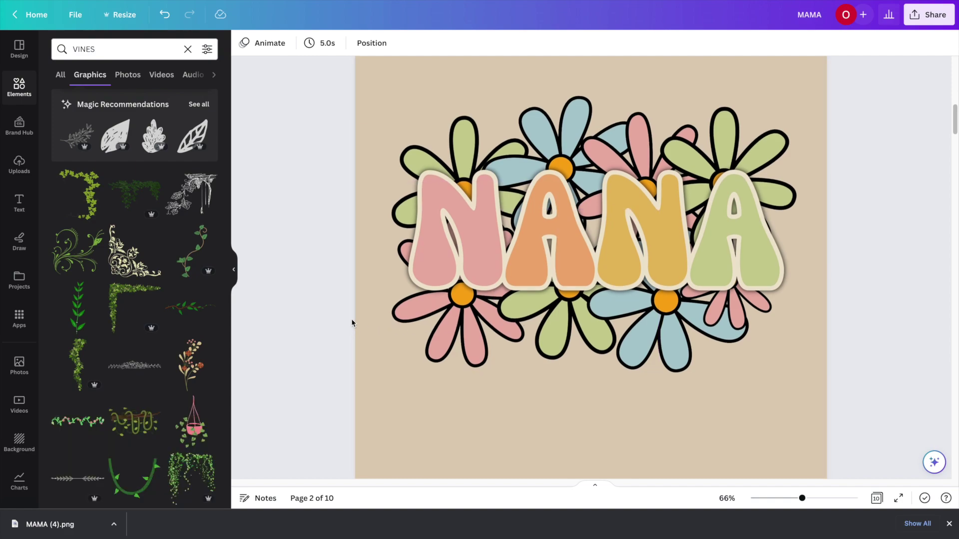
scroll(351, 322, down, 10)
scroll(351, 323, down, 1)
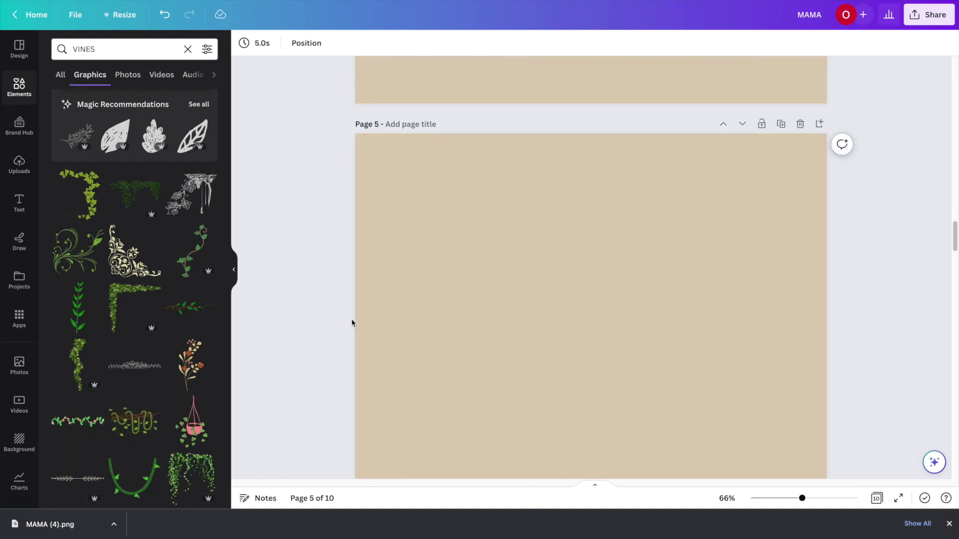
scroll(352, 323, up, 7)
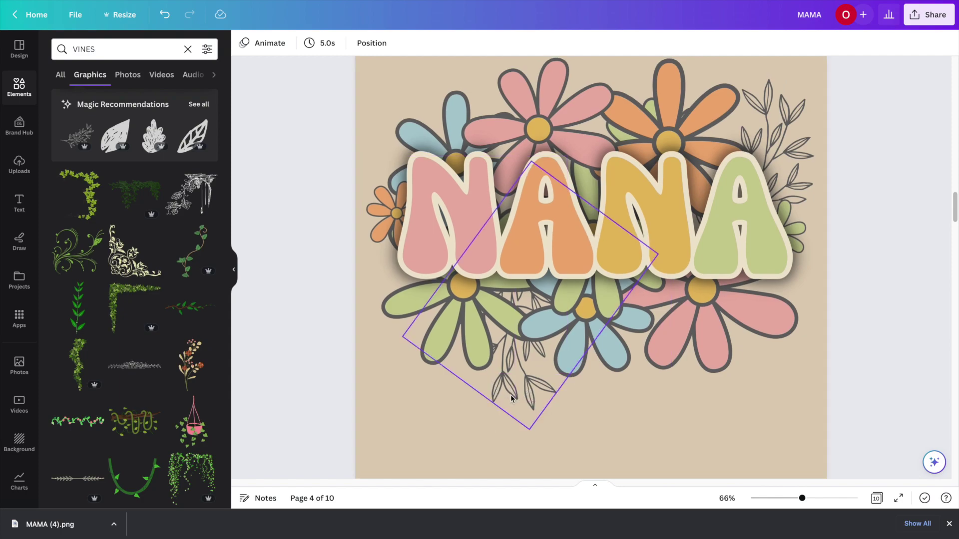
click(785, 98)
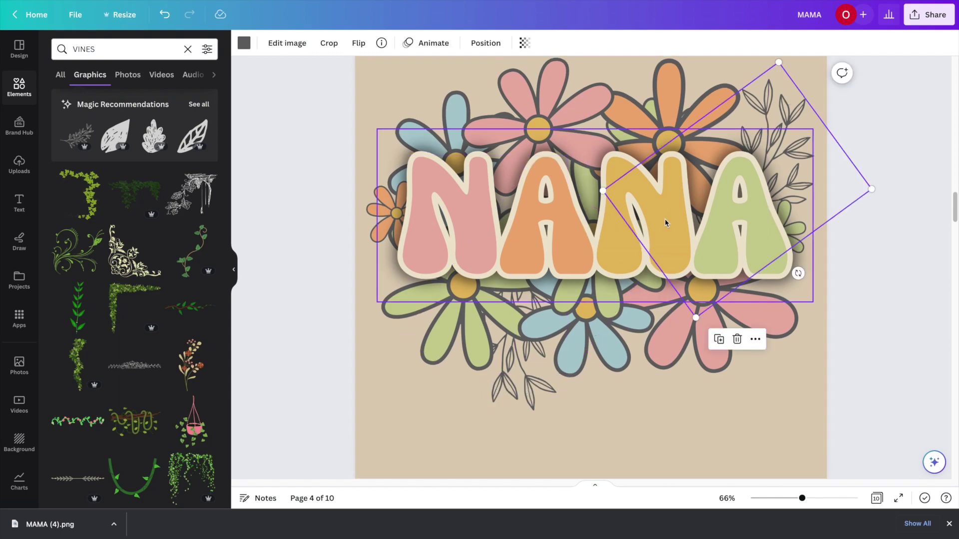
scroll(657, 234, down, 15)
scroll(654, 234, down, 12)
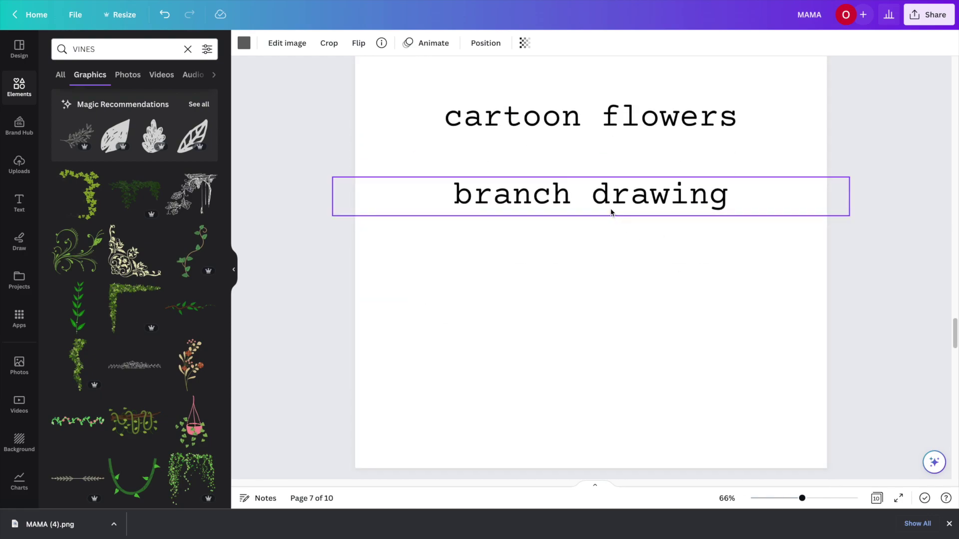
- Search the element graphics for "branch drawing" and add the dense leafy branch outline to page 2
click(148, 46)
click(148, 46)
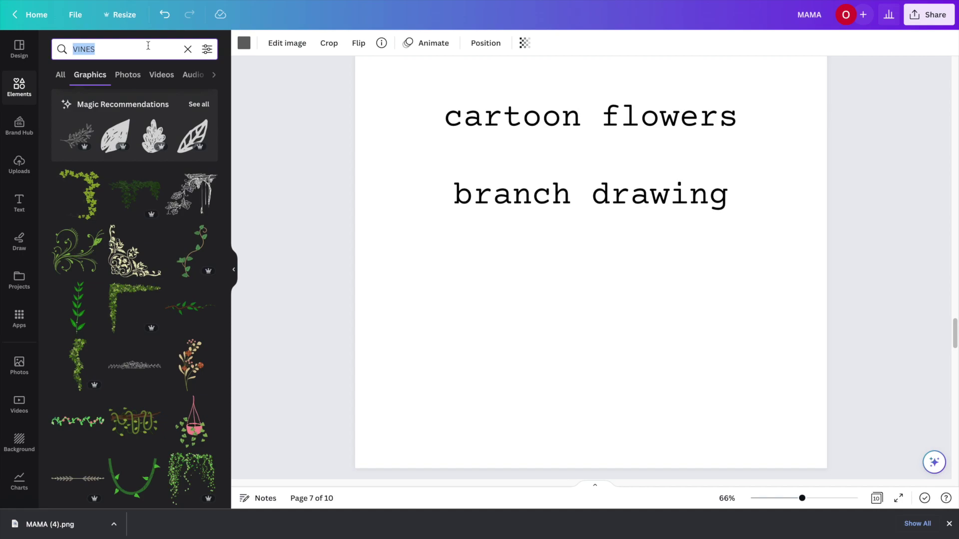
text(branch draeing)
key(Return)
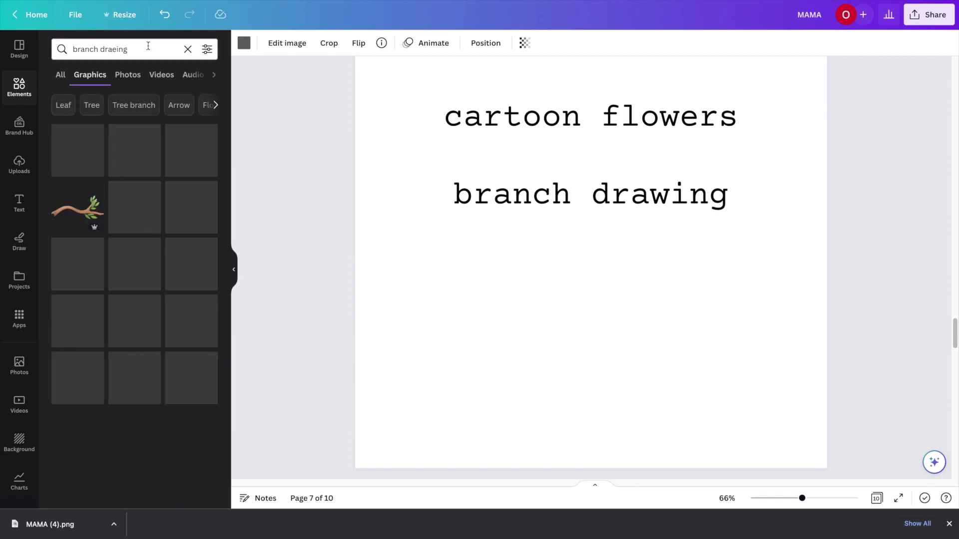
key(BackSpace)
key(BackSpace)
key(BackSpace)
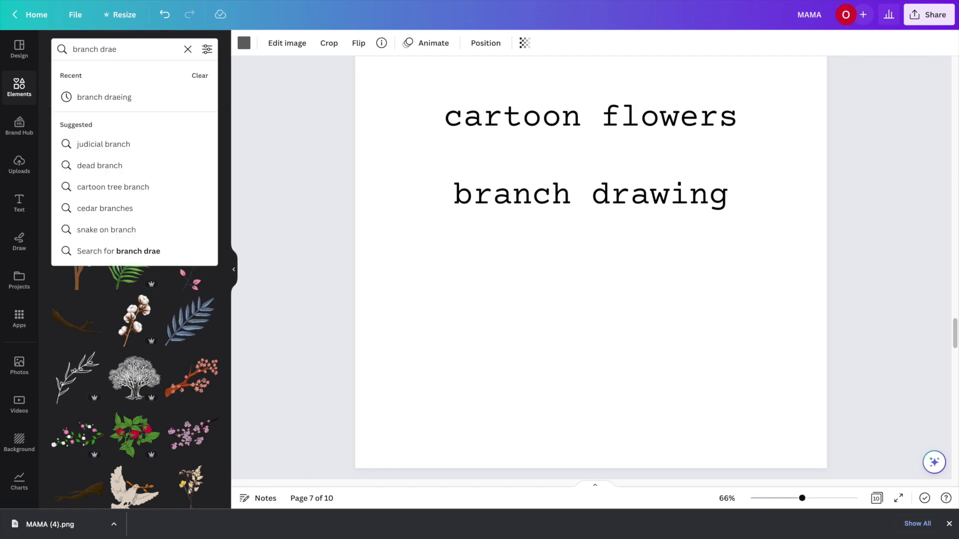
key(BackSpace)
key(BackSpace)
text(awing)
key(Return)
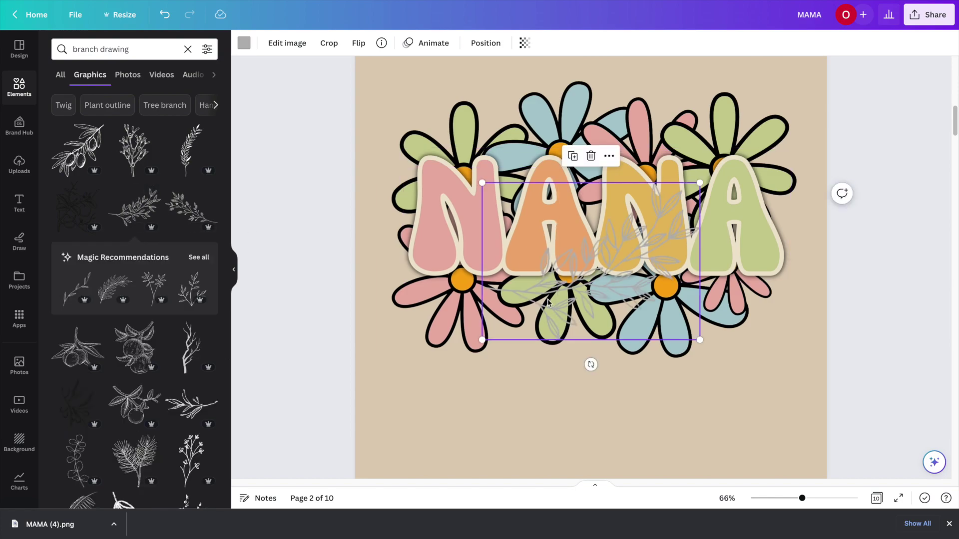
- Move the gray leafy branch below the flower cluster and recolor it black
drag(643, 258, 720, 385)
click(233, 272)
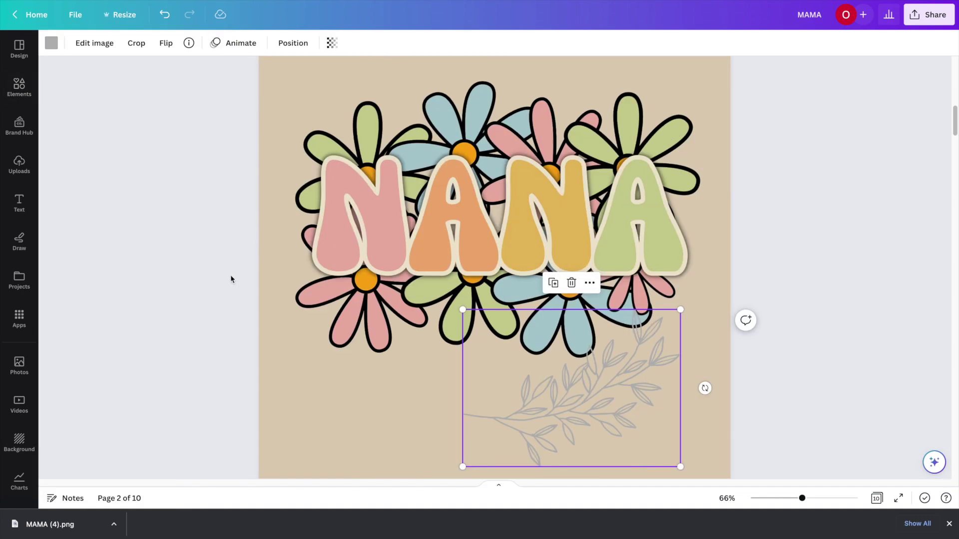
click(363, 314)
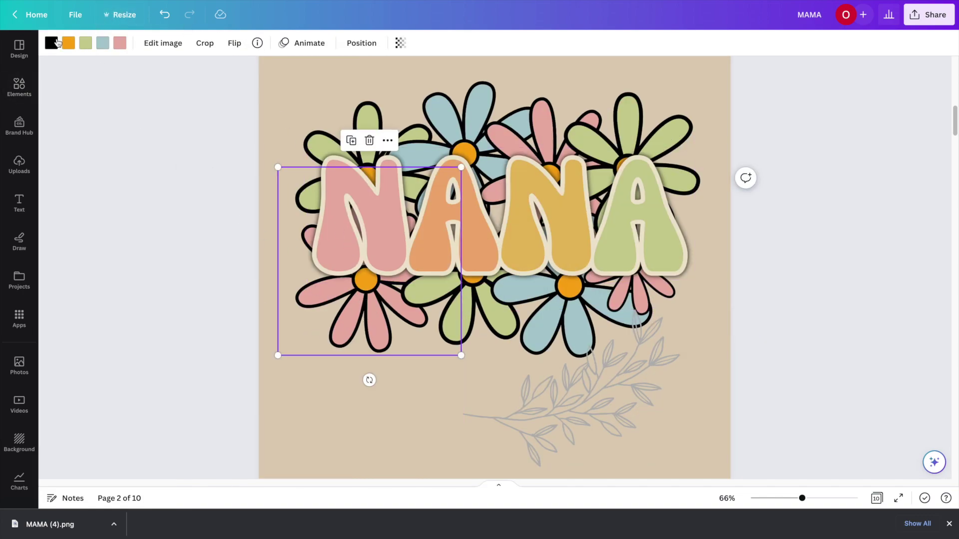
key(ctrl+z)
click(91, 107)
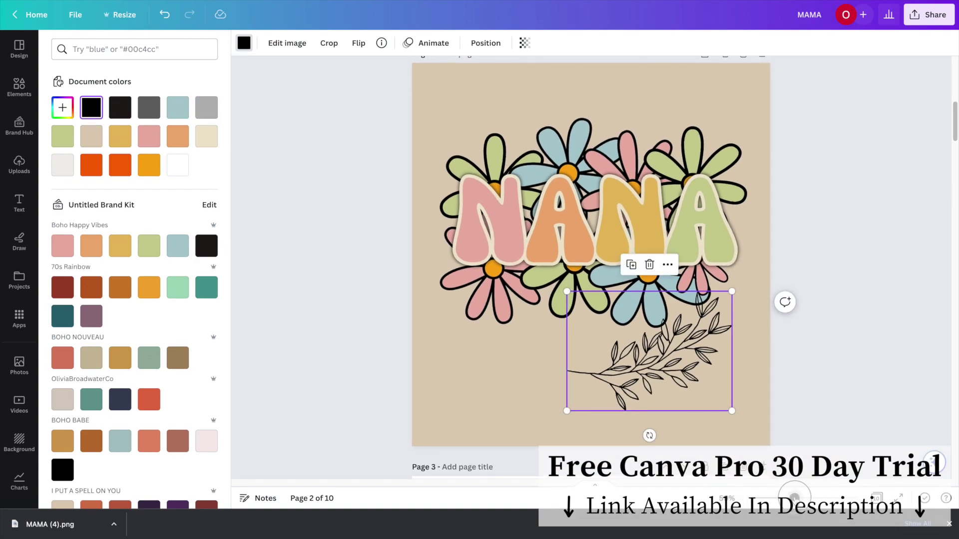
- Place the black branch over the last A and rotate it to about -34° so its leaves rise past the letter's upper right
drag(623, 403, 651, 245)
scroll(811, 376, up, 7)
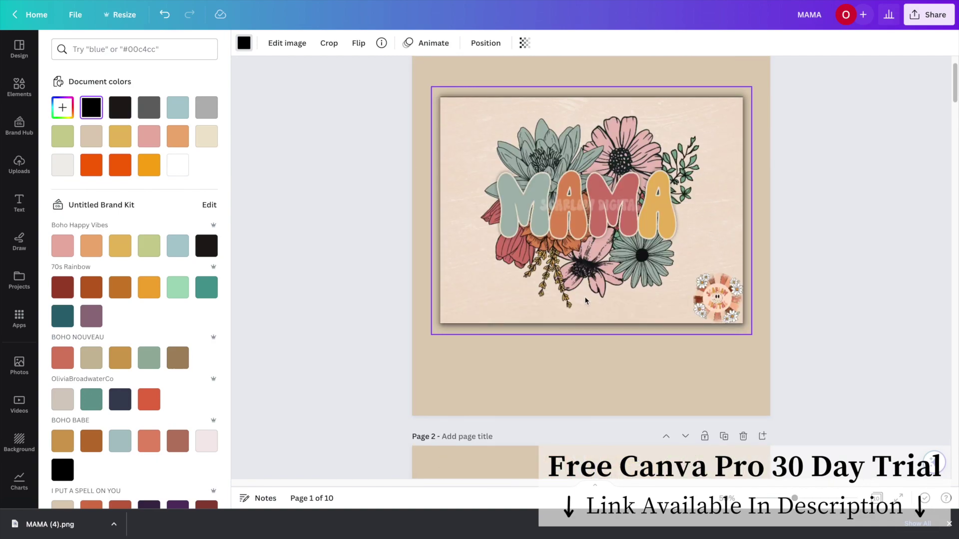
scroll(574, 300, down, 5)
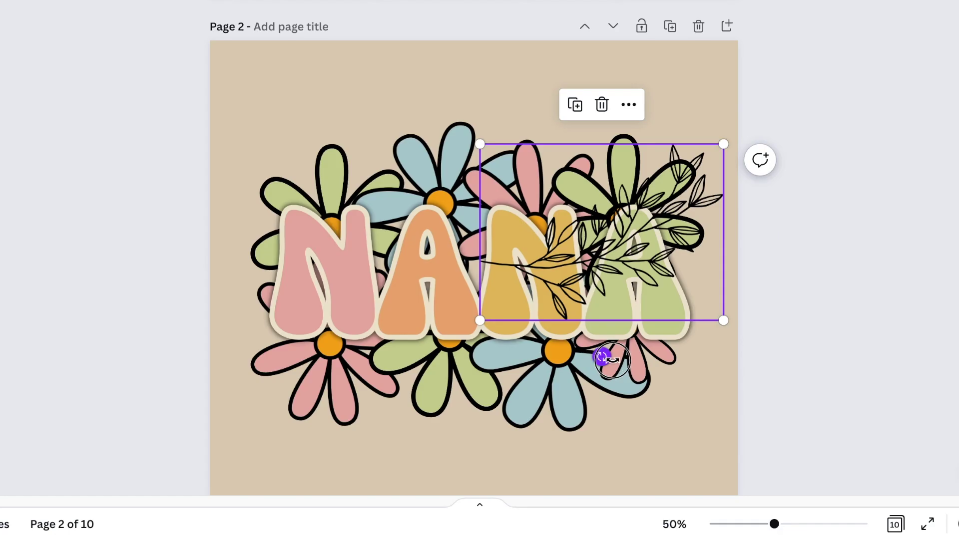
drag(677, 383, 741, 391)
mouse_move(632, 250)
mouse_down()
mouse_move(634, 230)
mouse_move(642, 258)
mouse_up()
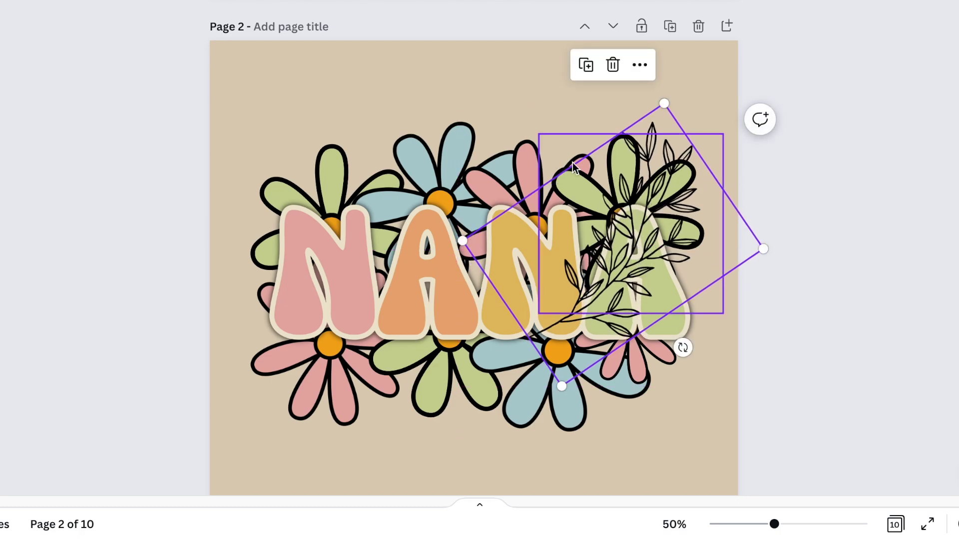
- Shrink the green flower behind the last A and place it above the gap between the second N and the last A
click(564, 160)
drag(723, 313, 641, 234)
mouse_move(558, 152)
mouse_down()
mouse_move(536, 146)
mouse_move(547, 145)
mouse_up()
click(654, 240)
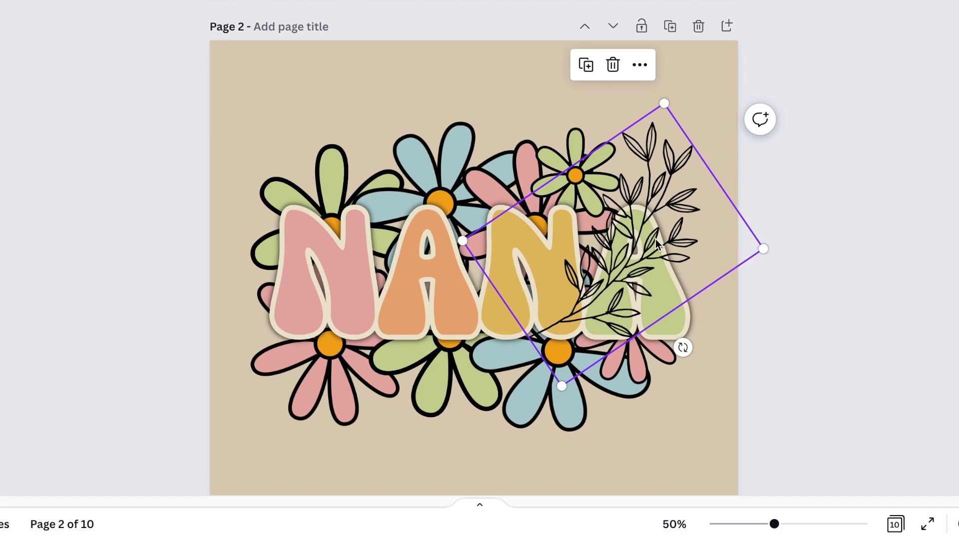
key(ctrl+d)
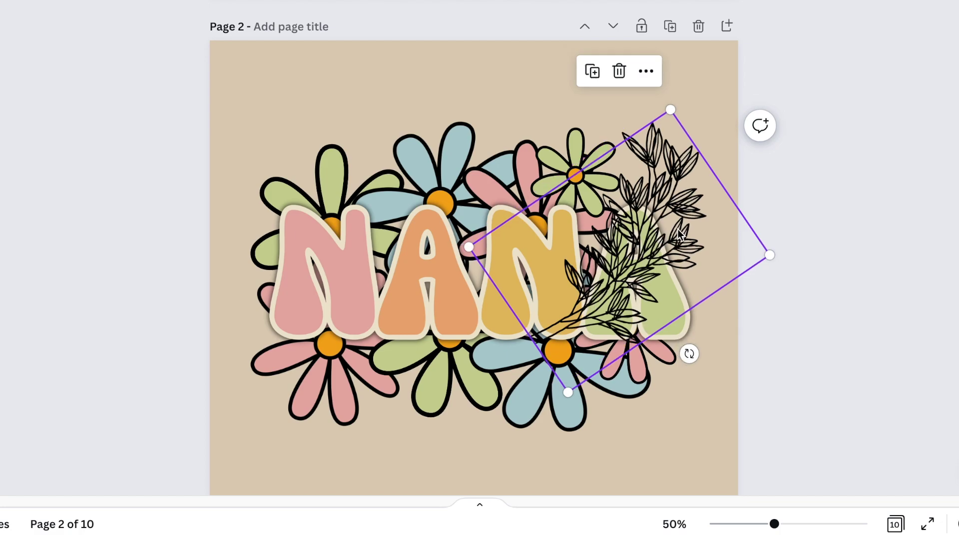
click(885, 238)
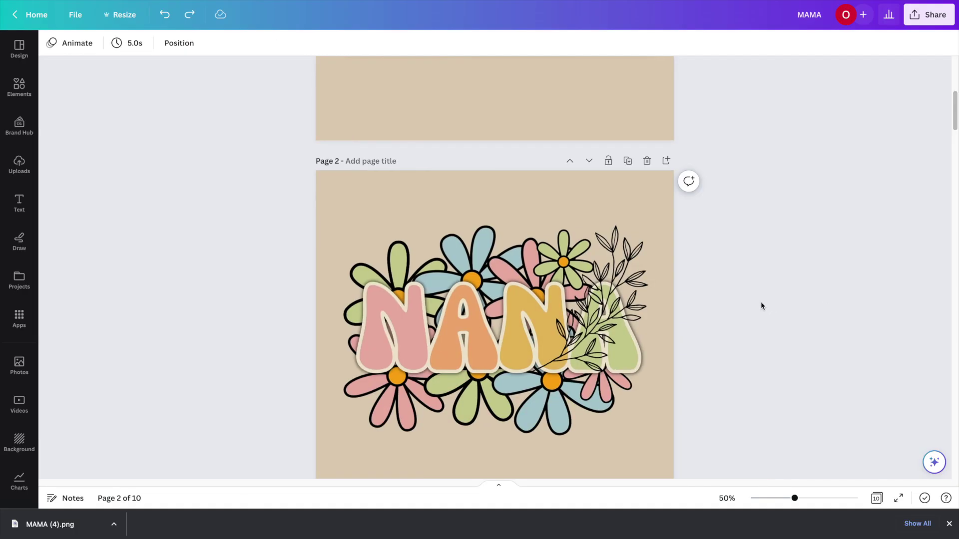
scroll(732, 295, down, 1)
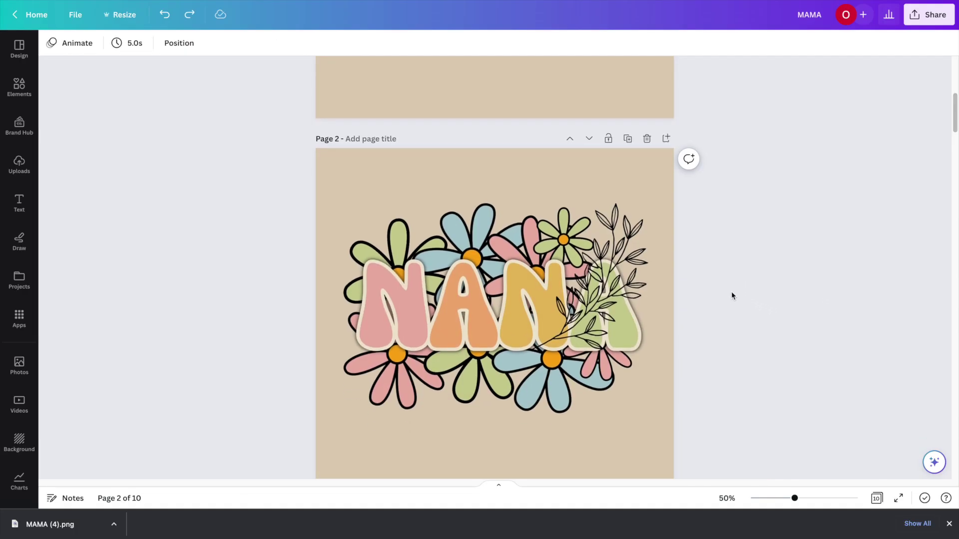
- Duplicate the black branch and place the copy over the first A
click(589, 220)
click(567, 159)
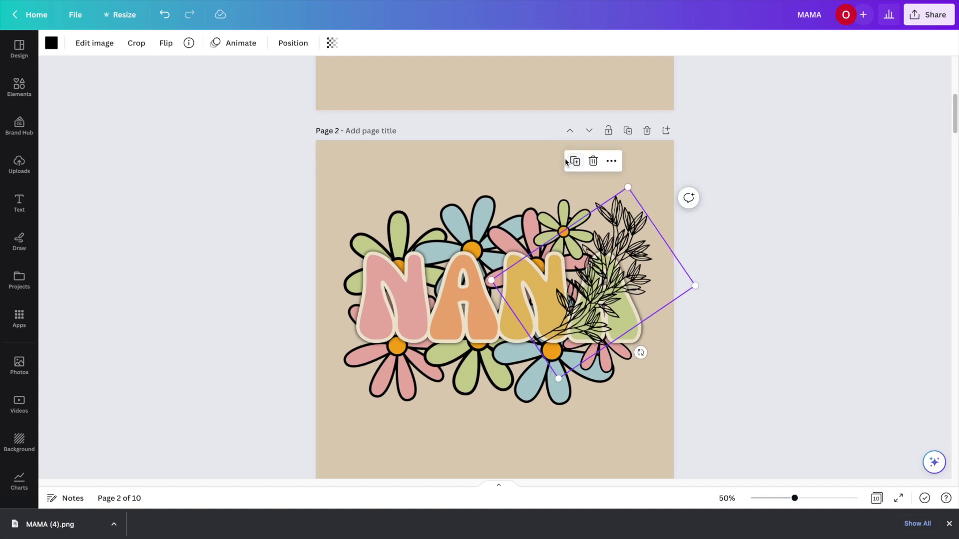
drag(539, 314, 399, 312)
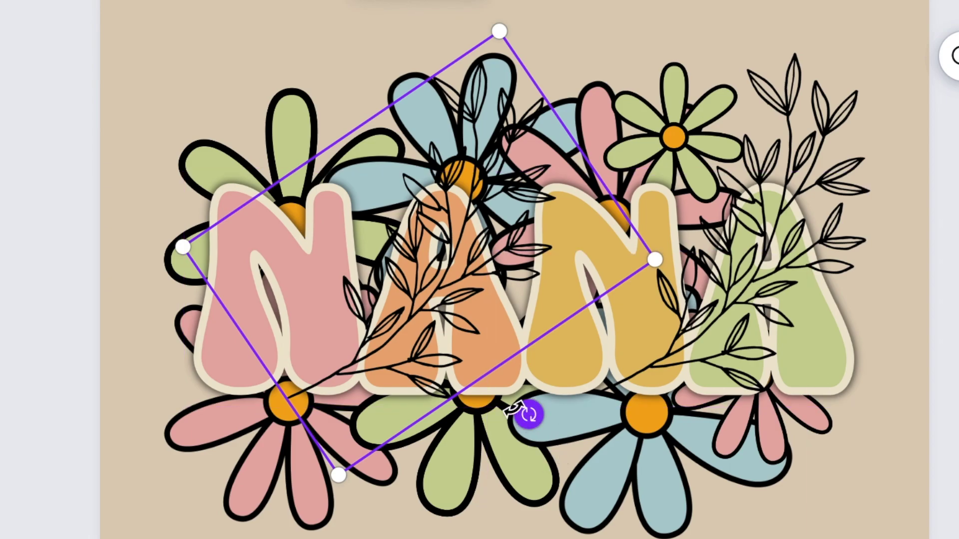
- Flip the branch copy horizontally and vertically, and shrink and rotate it to about -62° so its leaves hang below the first A
drag(528, 414, 377, 235)
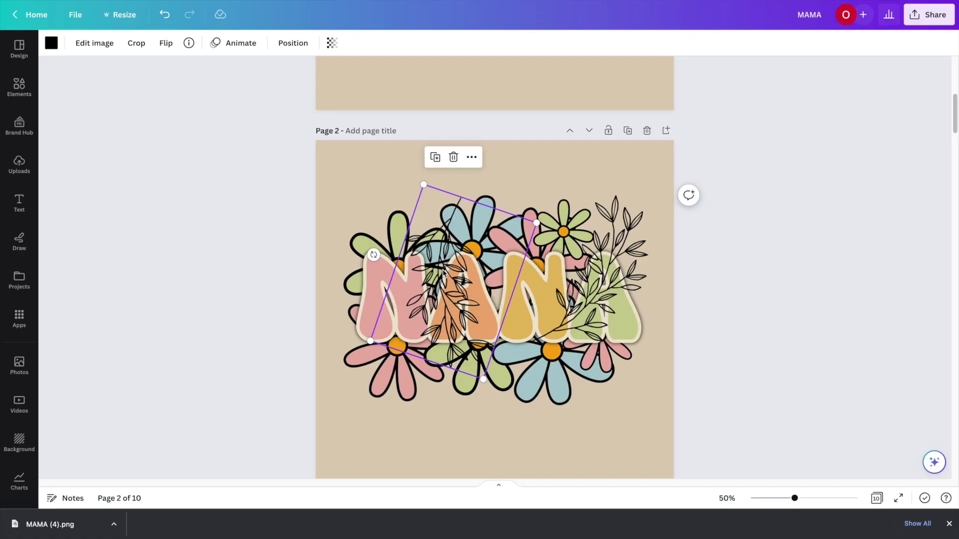
key(ctrl+z)
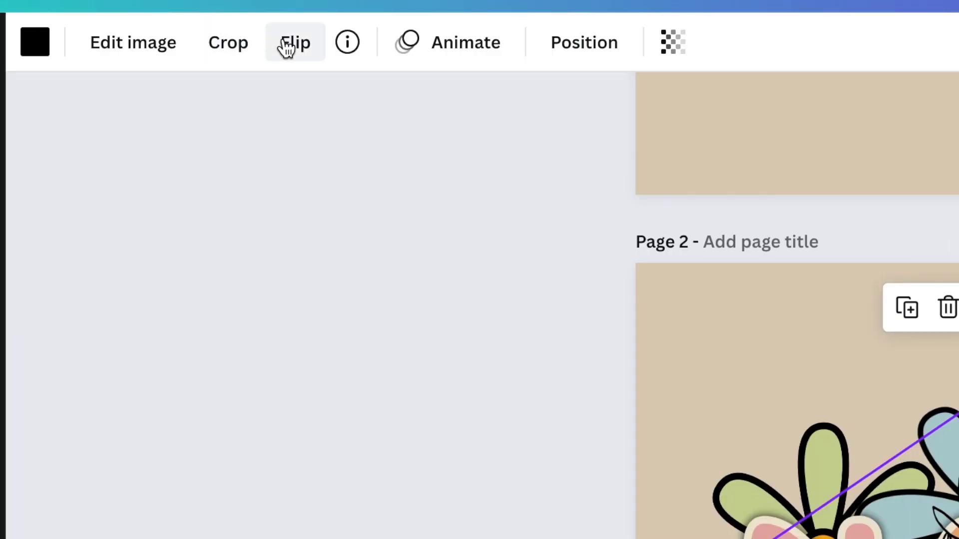
click(287, 48)
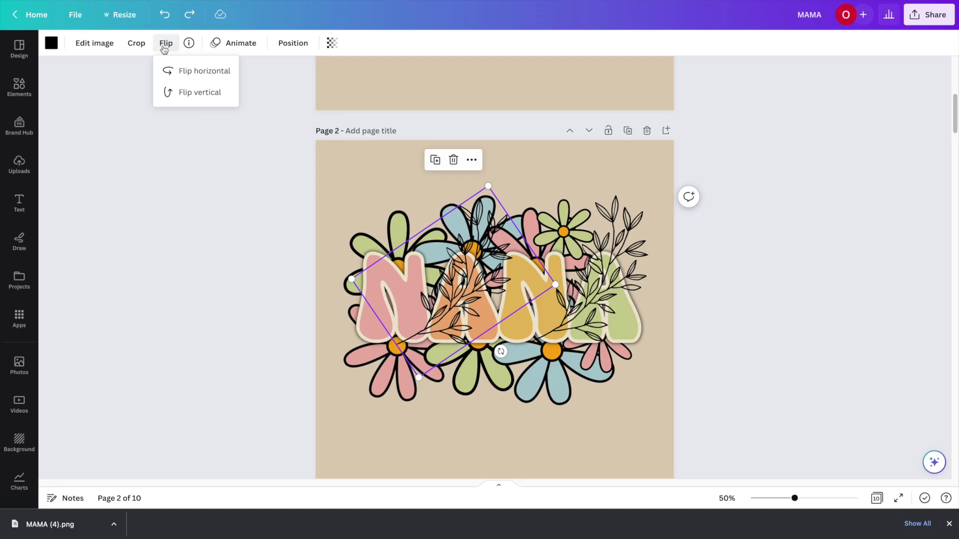
click(196, 73)
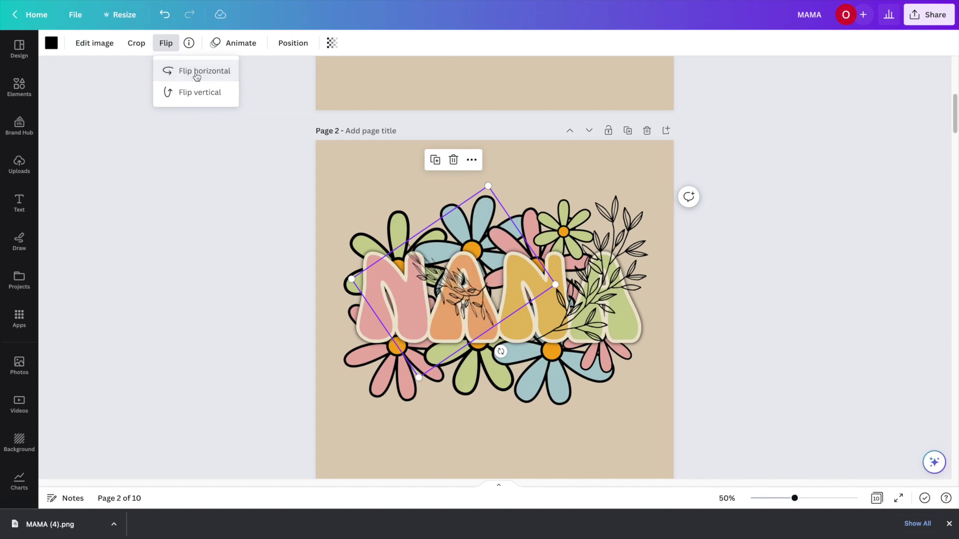
click(202, 94)
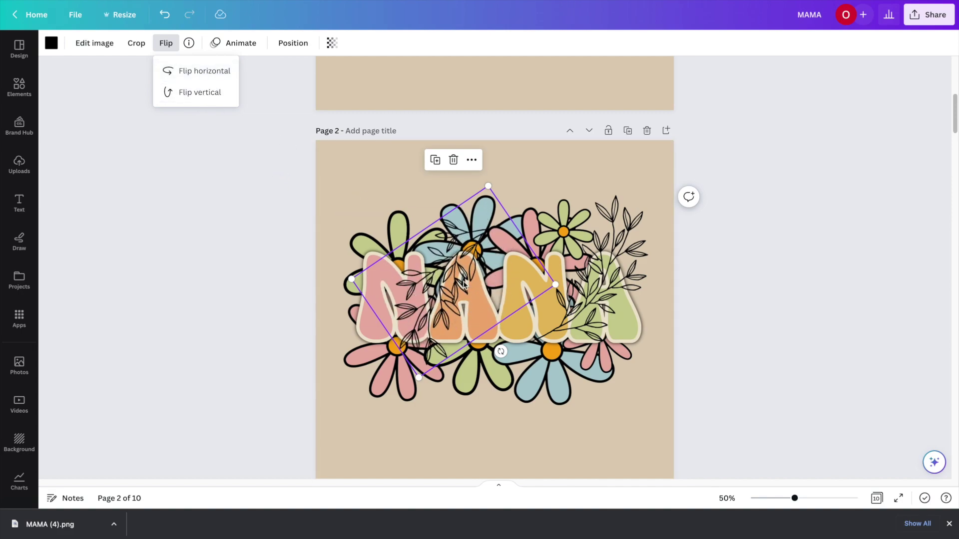
click(442, 327)
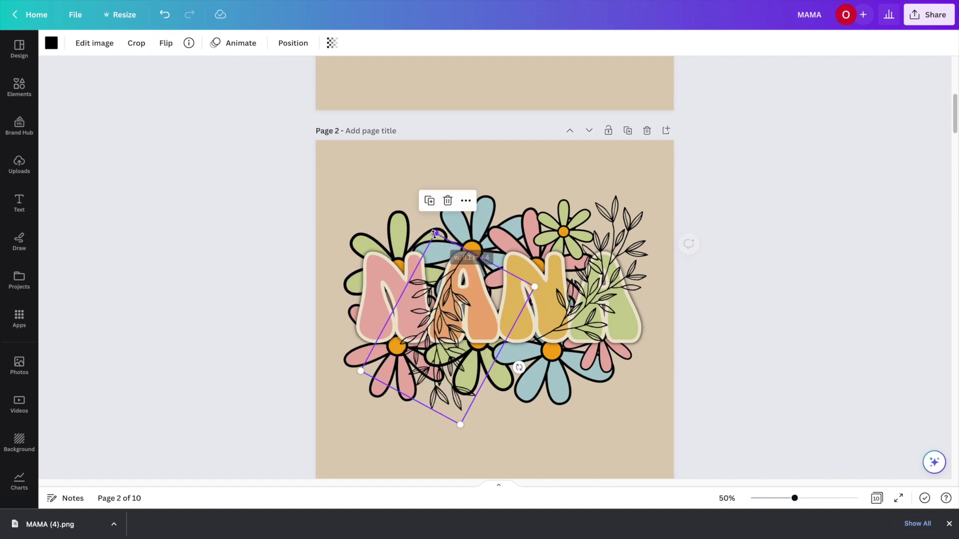
- Send the branch over the last A backward so it sits behind the NANA lettering
click(619, 282)
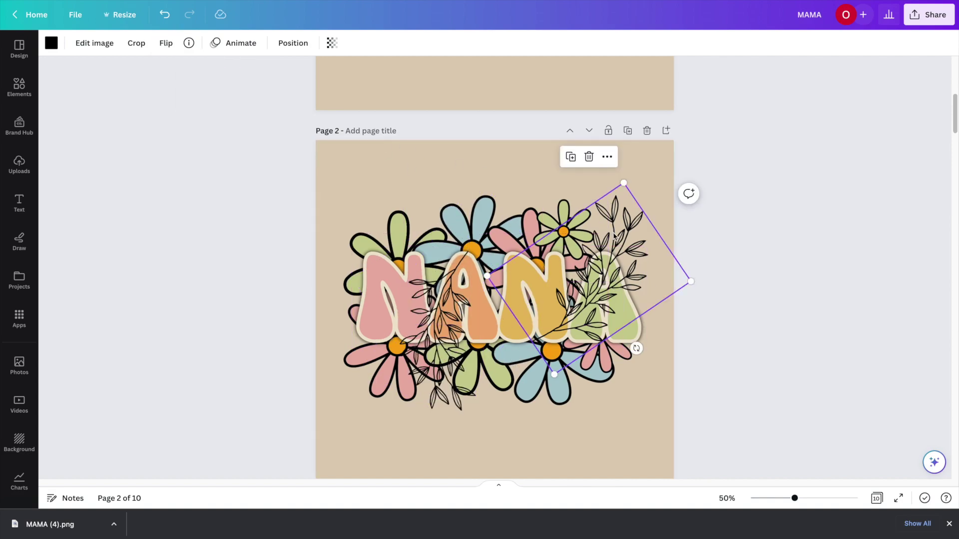
click(290, 44)
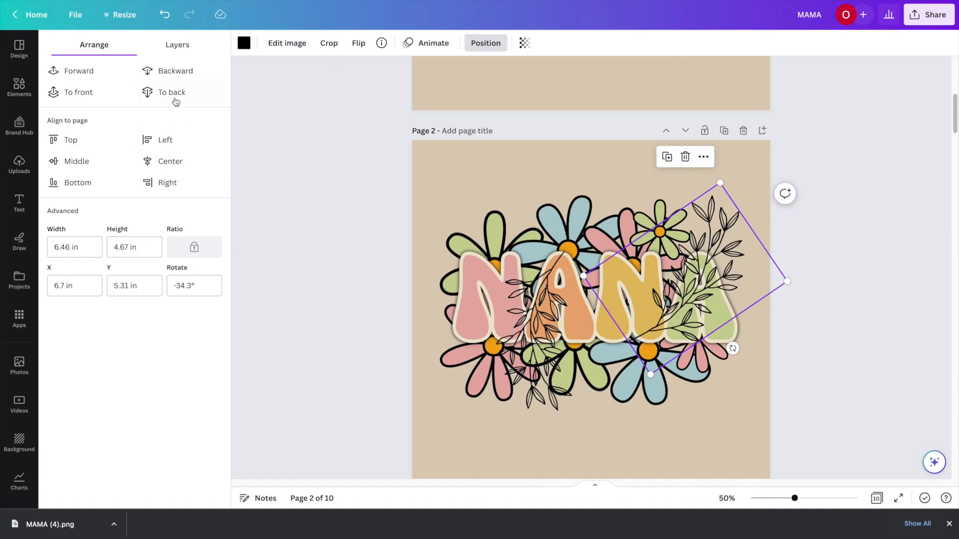
click(178, 78)
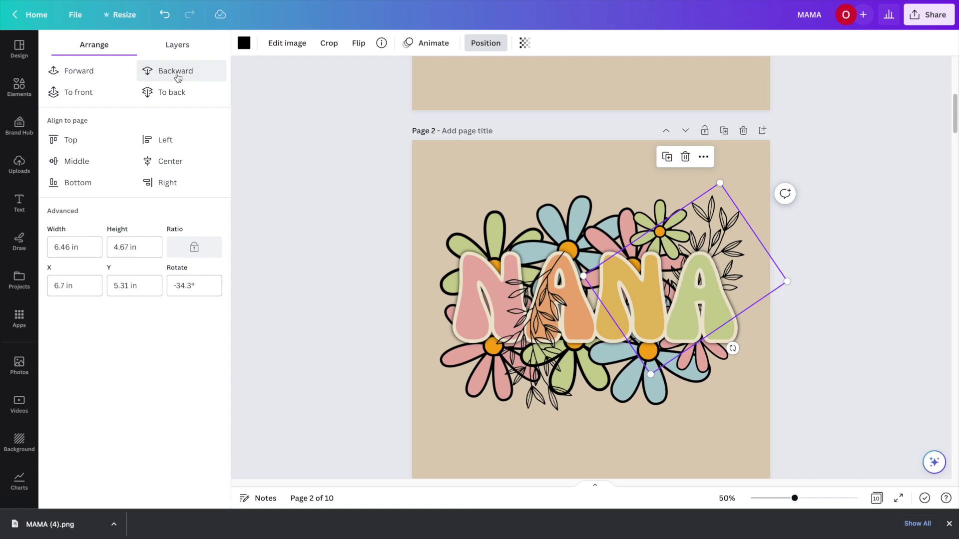
click(177, 77)
click(786, 325)
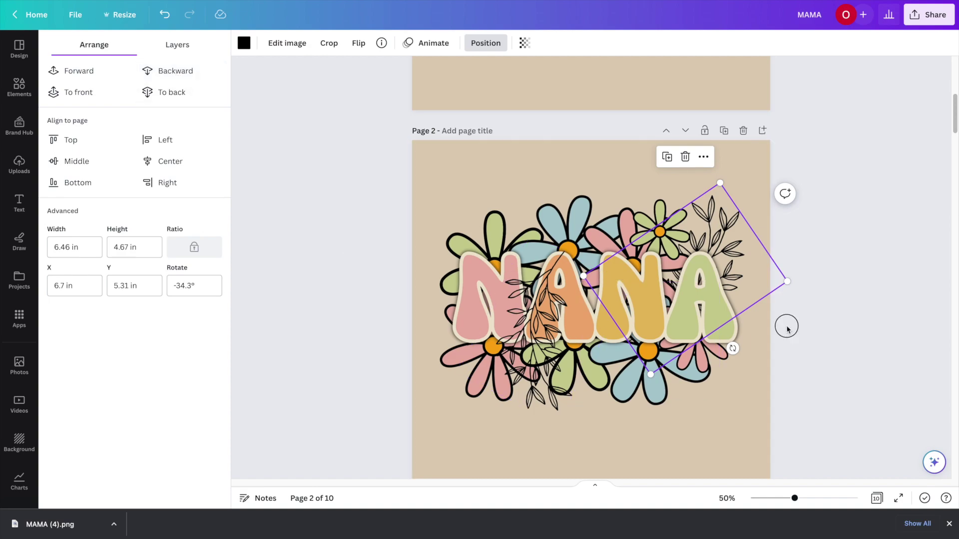
- Send the hanging branch copy over the first A backward behind the NANA lettering
click(416, 336)
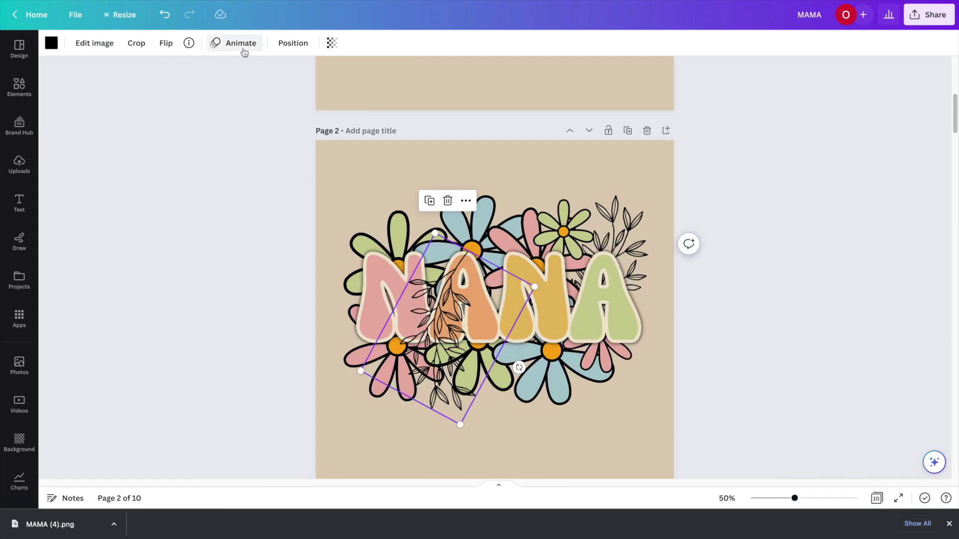
click(289, 43)
click(163, 75)
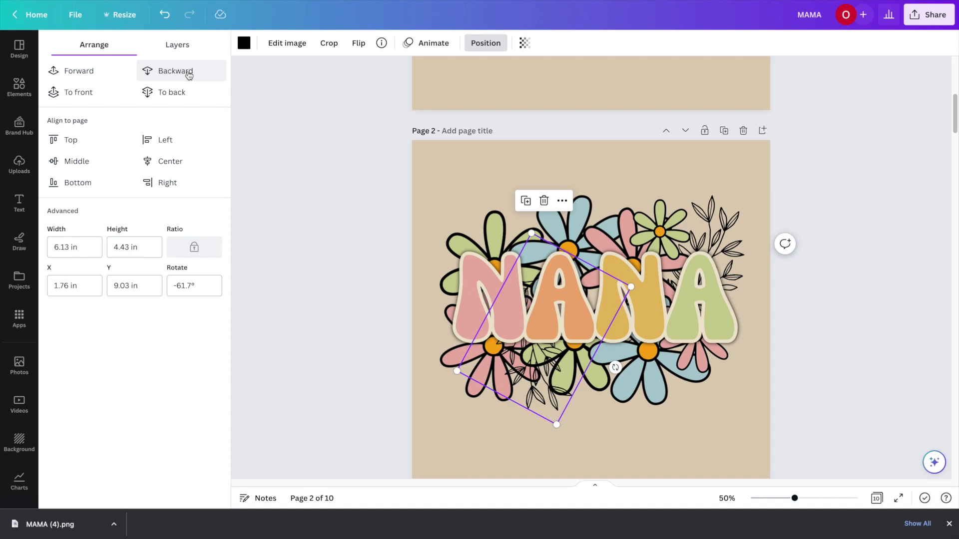
- Shrink the pink flower below the first N to about 4.03 × 4.15 in and shift it outward past the lettering's left edge
click(189, 75)
click(471, 425)
click(454, 388)
drag(560, 265, 529, 298)
drag(489, 366, 468, 345)
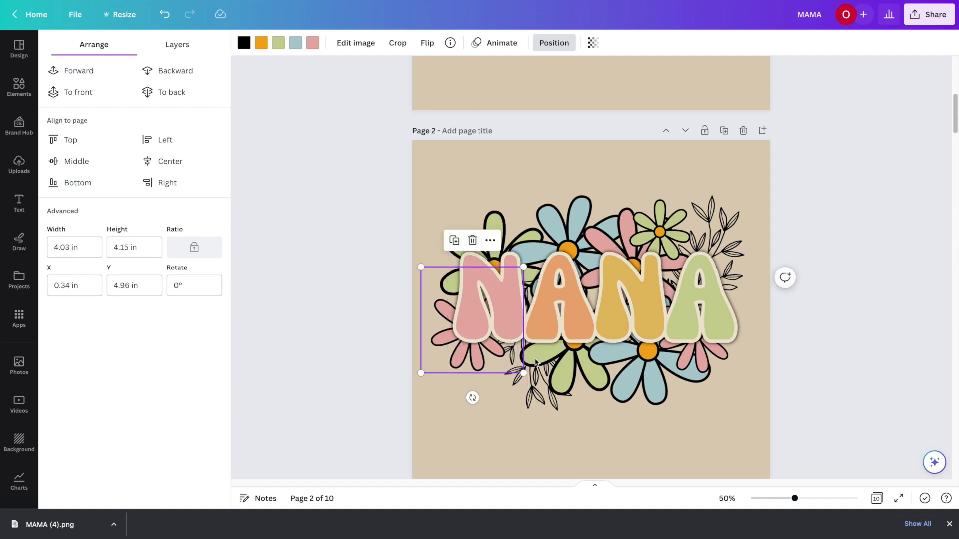
- Duplicate the blue flower below the second N, shrink the copy to about 3.39 × 3.49 in and place it below the first N
click(639, 382)
key(ctrl+alt+])
drag(723, 287, 670, 339)
drag(632, 384, 505, 365)
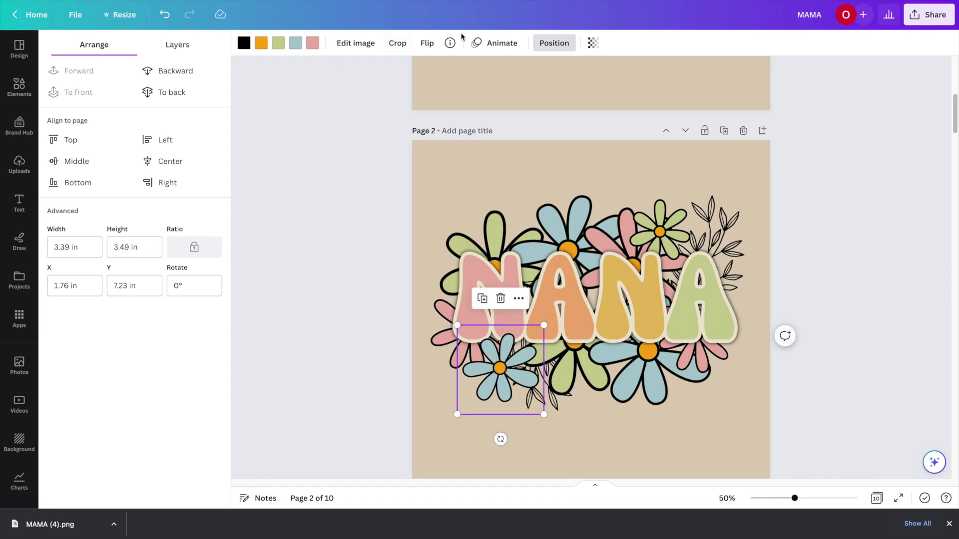
- Send the small blue flower backward behind the lettering and shift it to about X 0.72 in, Y 7.03 in
click(553, 43)
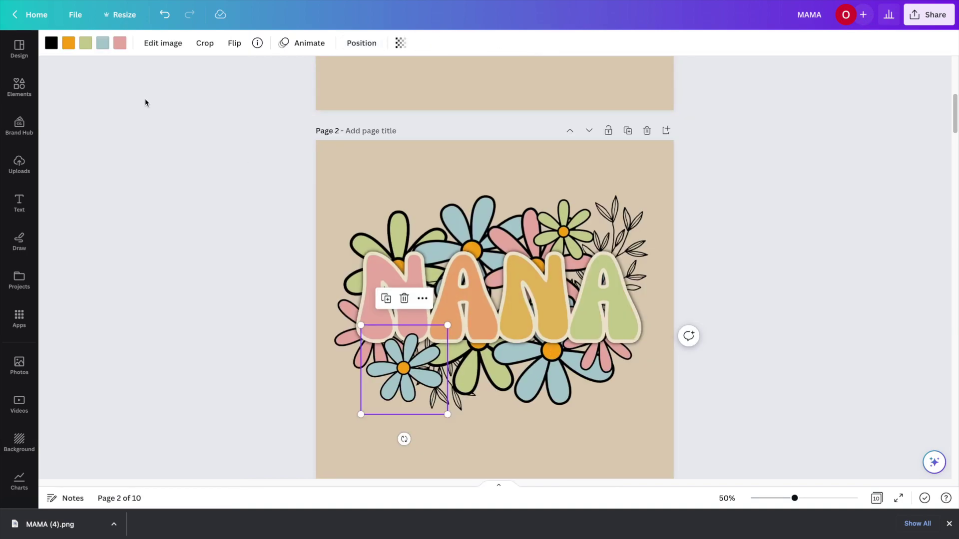
click(358, 43)
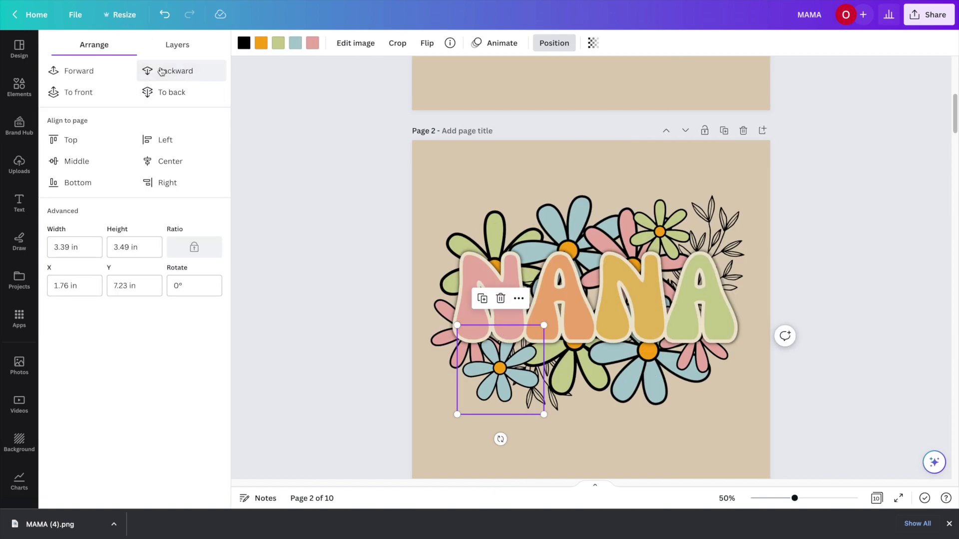
click(161, 71)
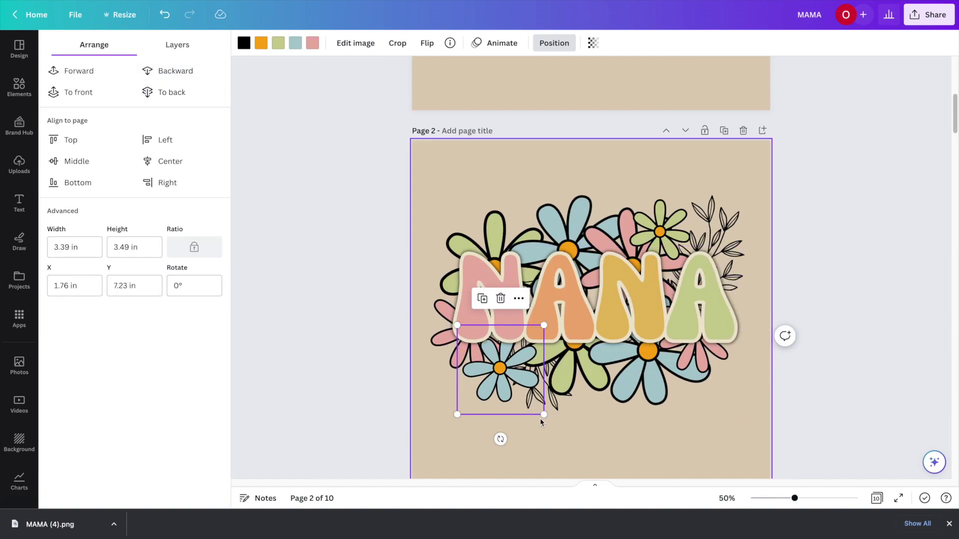
drag(502, 386, 475, 381)
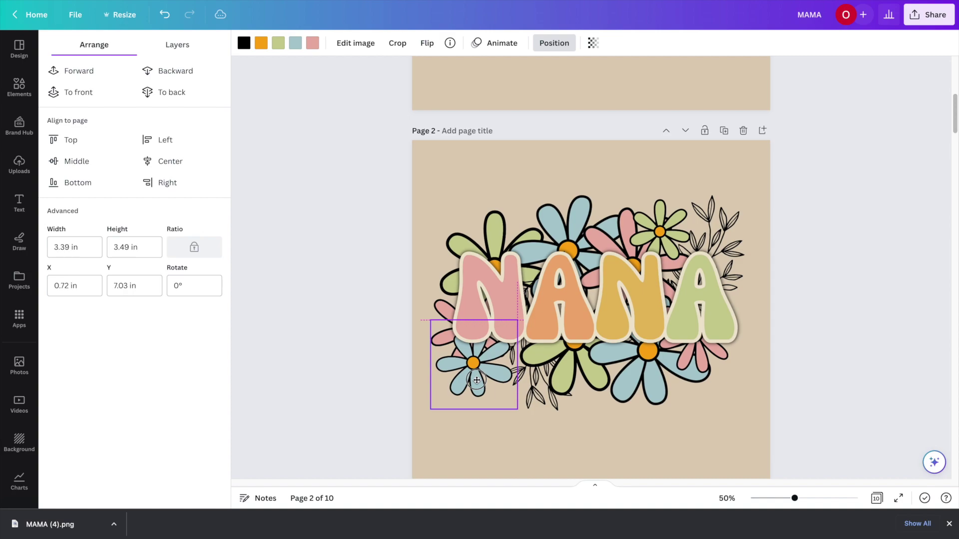
- Move the hanging branch beside the small blue flower and bring it forward over the neighbouring flowers, still behind the lettering
drag(525, 406, 504, 401)
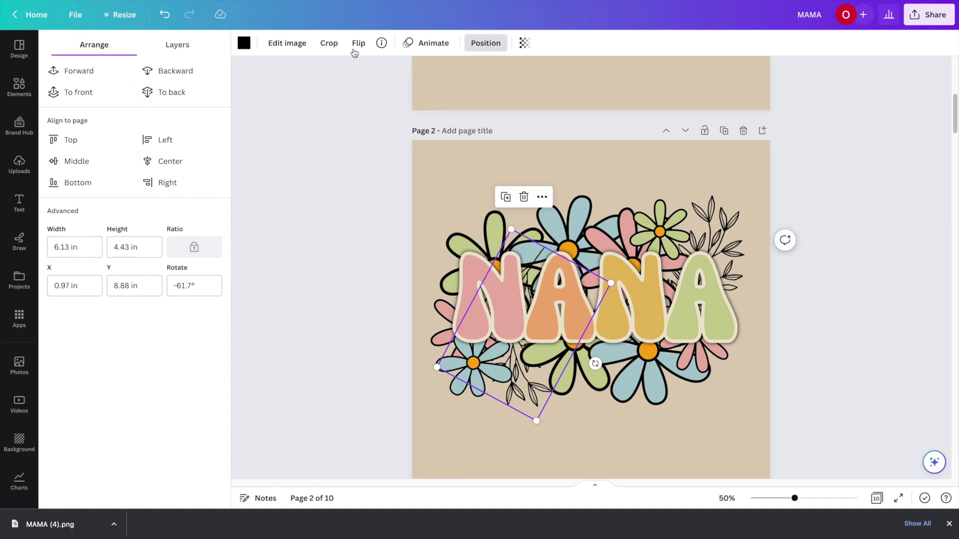
click(494, 45)
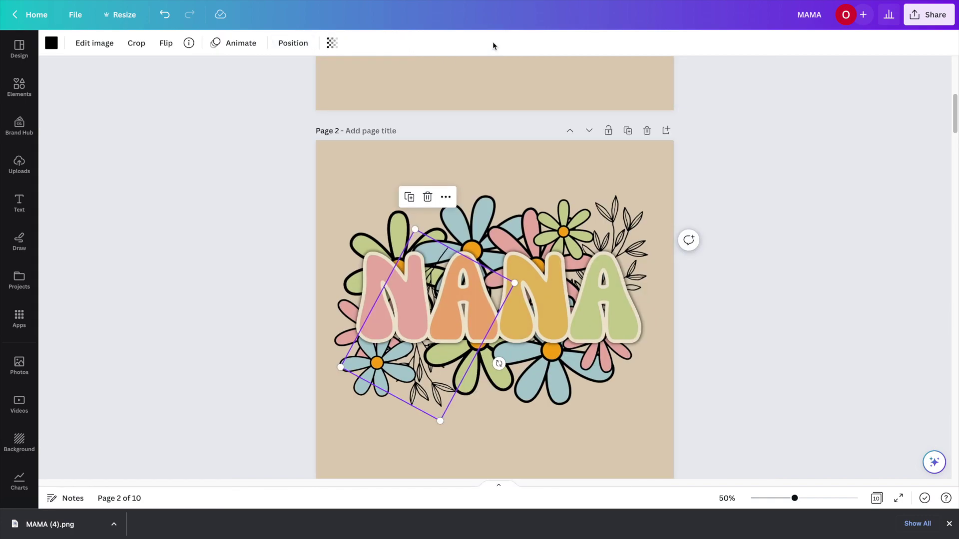
click(425, 402)
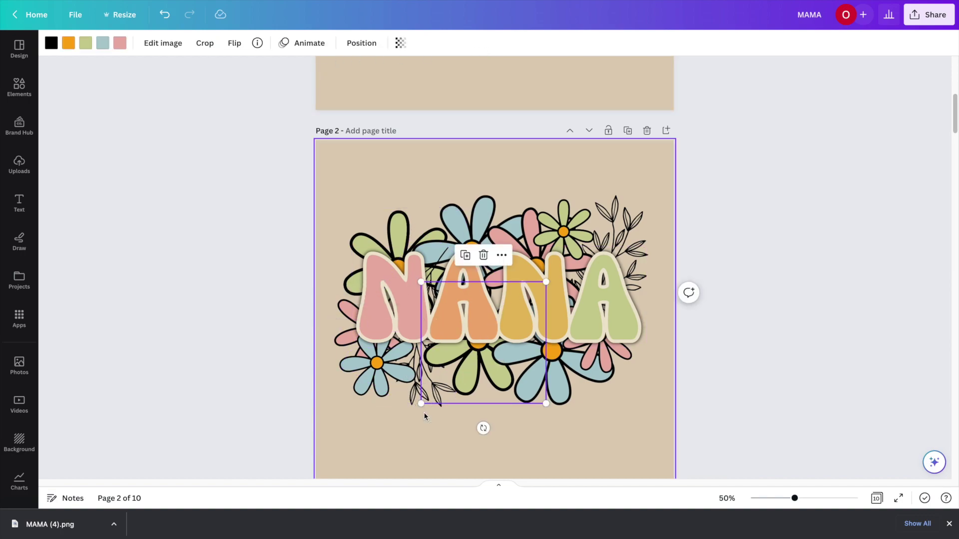
click(433, 410)
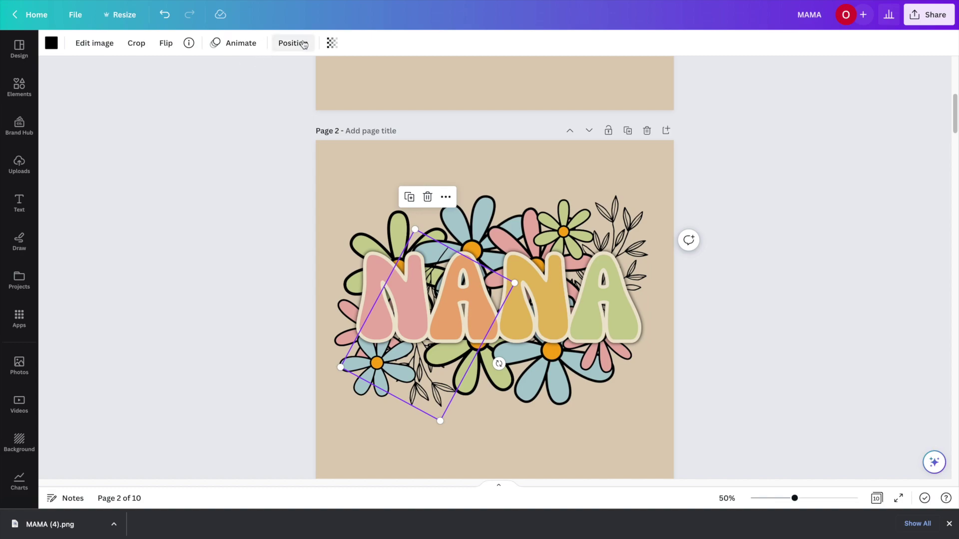
click(305, 43)
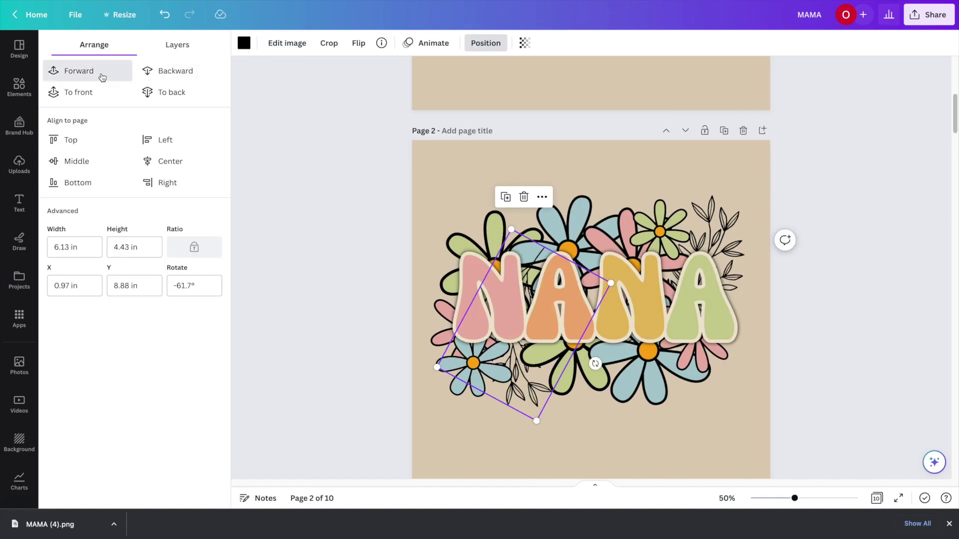
scroll(277, 104, down, 2)
click(270, 44)
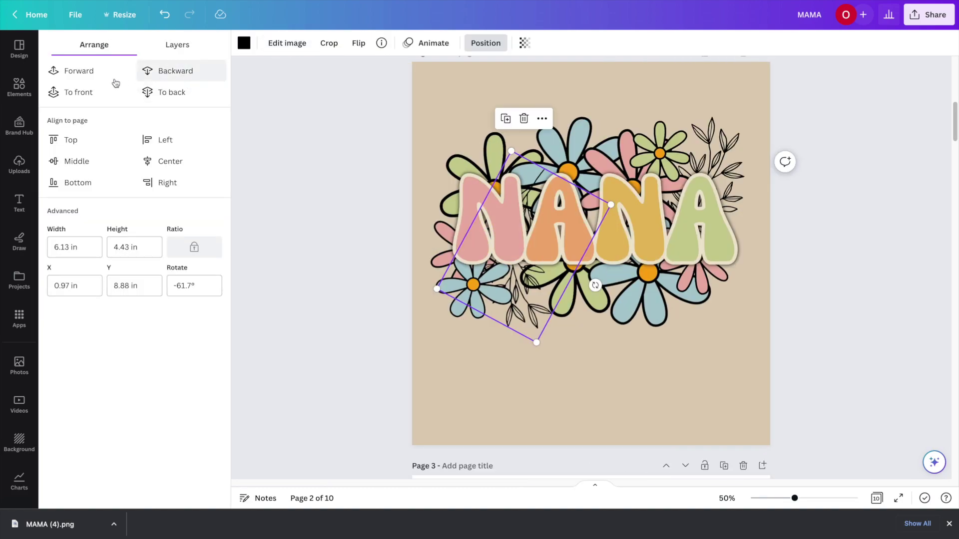
click(100, 80)
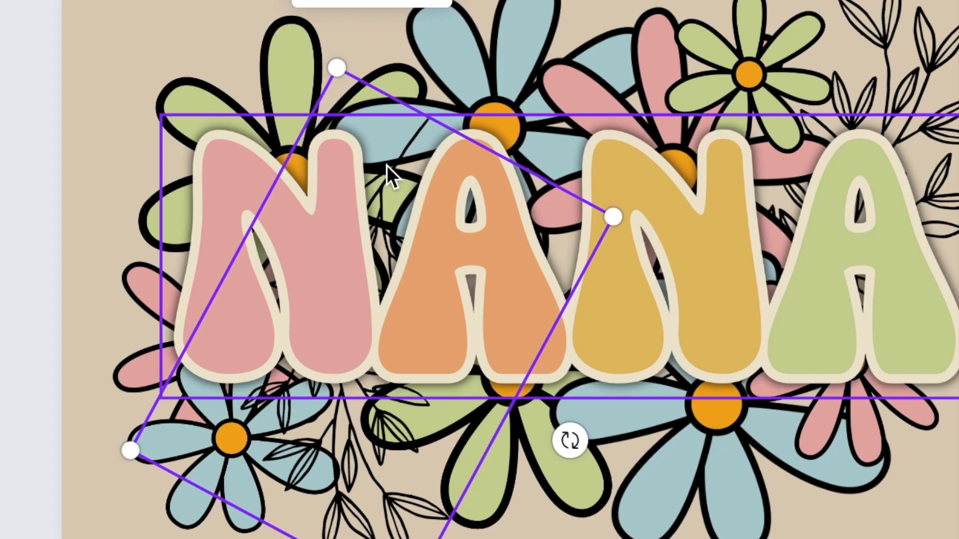
- Bring the blue flower above the first A forward over the pink flower and rotate it to about -14°
click(466, 13)
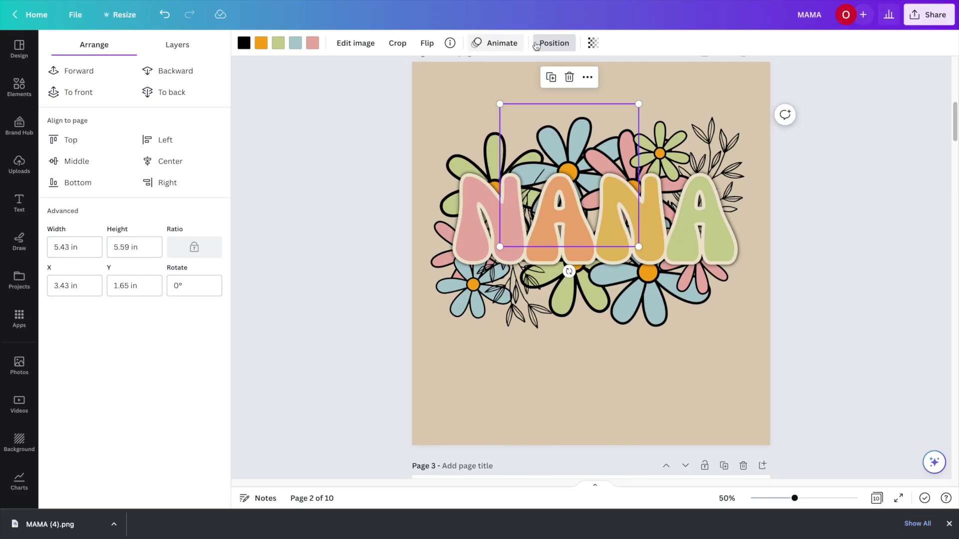
click(536, 44)
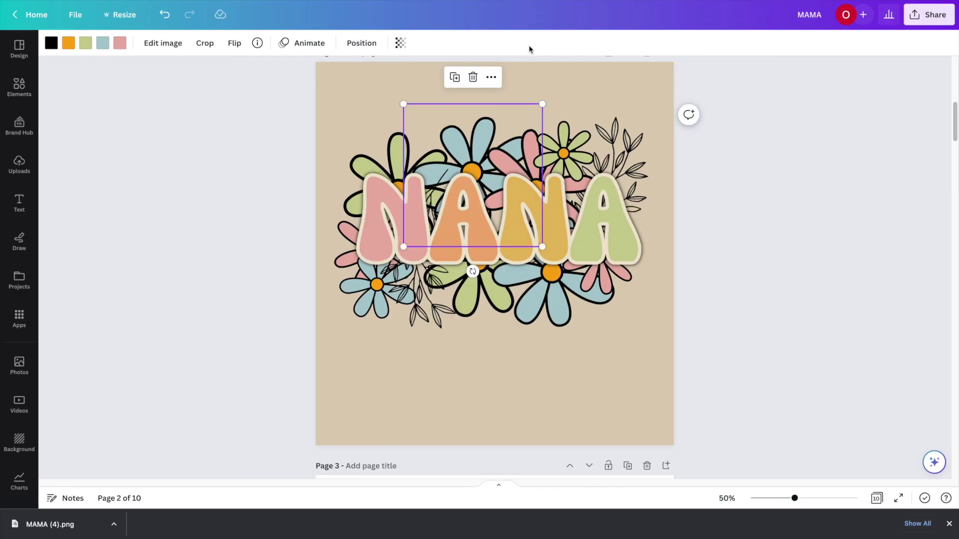
click(349, 44)
click(92, 79)
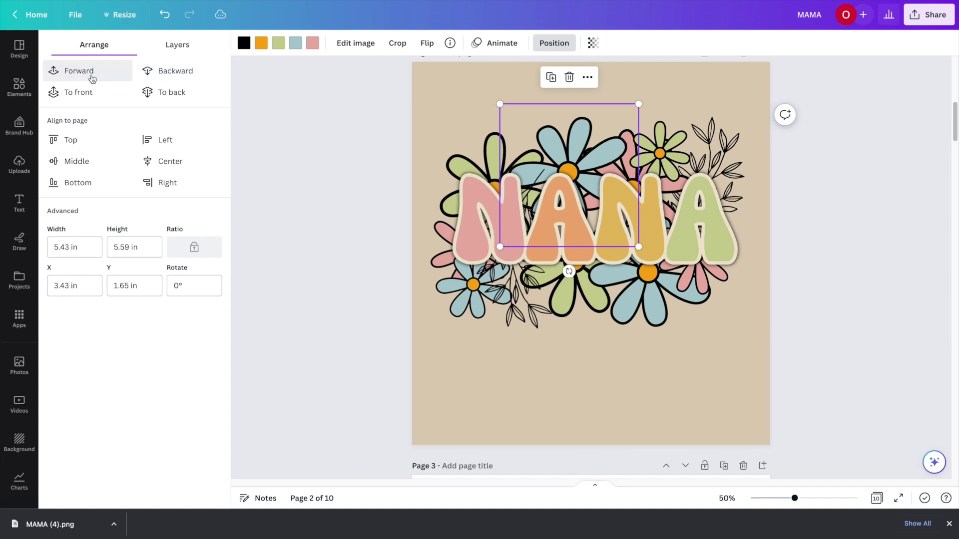
click(92, 79)
click(91, 78)
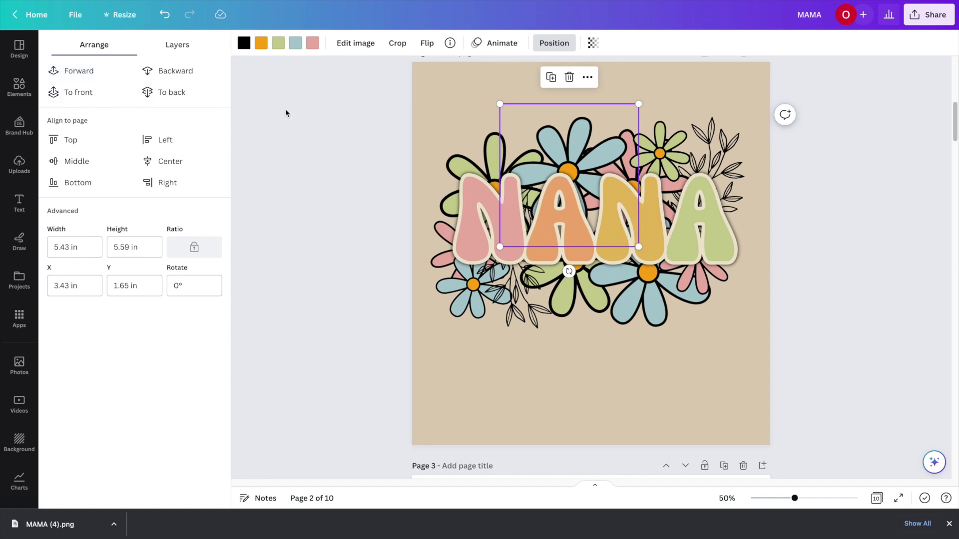
drag(568, 271, 591, 272)
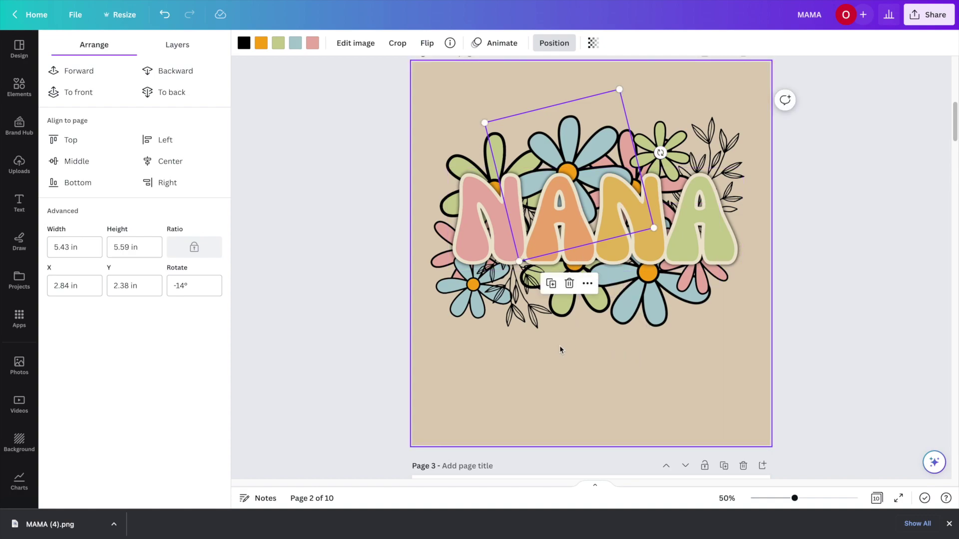
click(523, 325)
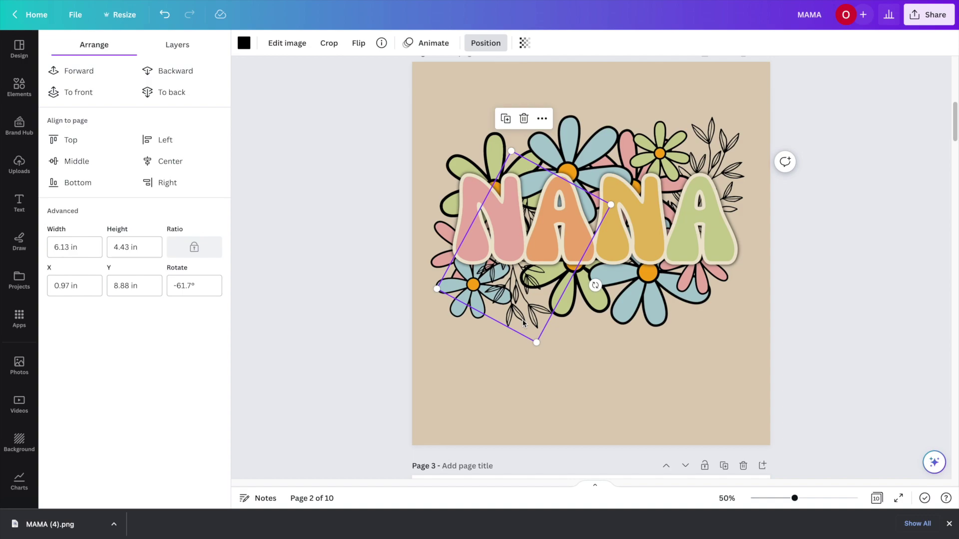
double_click(524, 318)
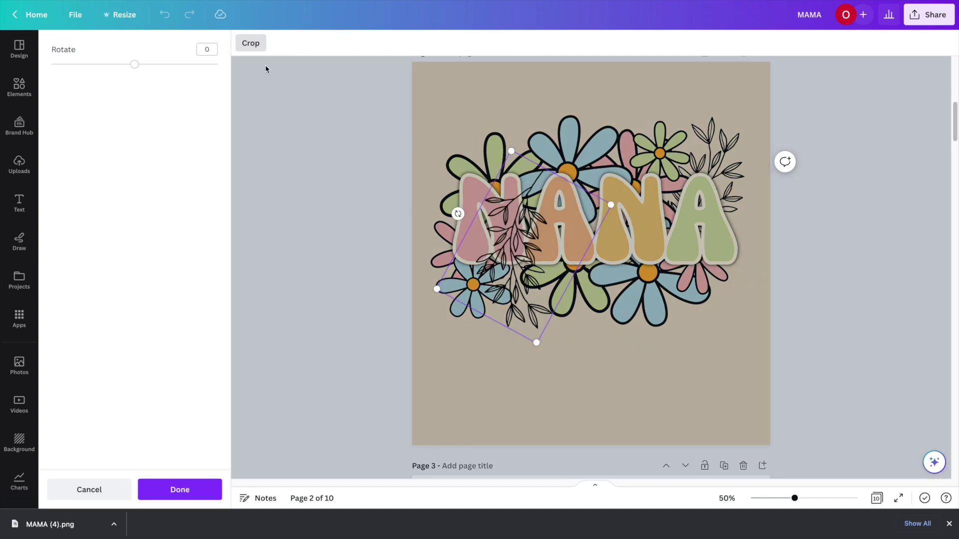
click(250, 44)
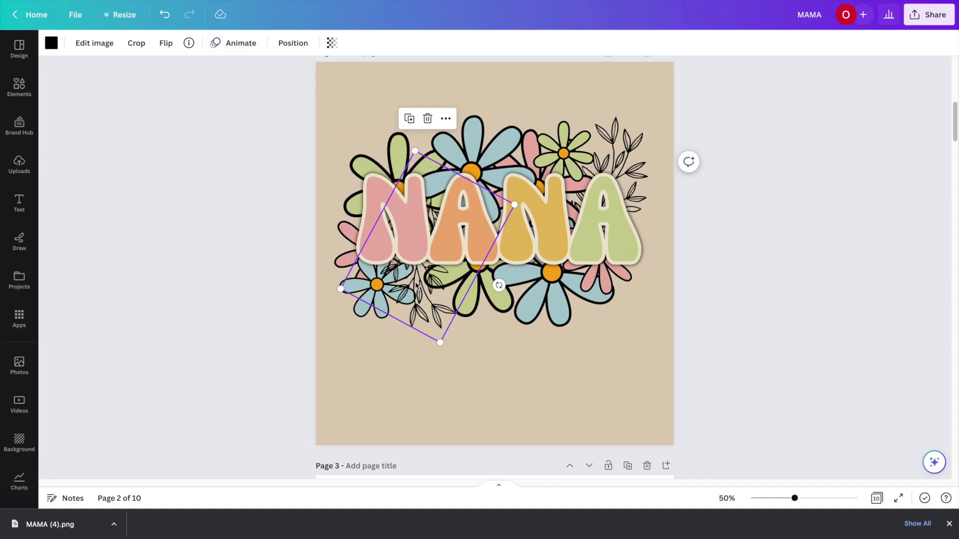
double_click(424, 305)
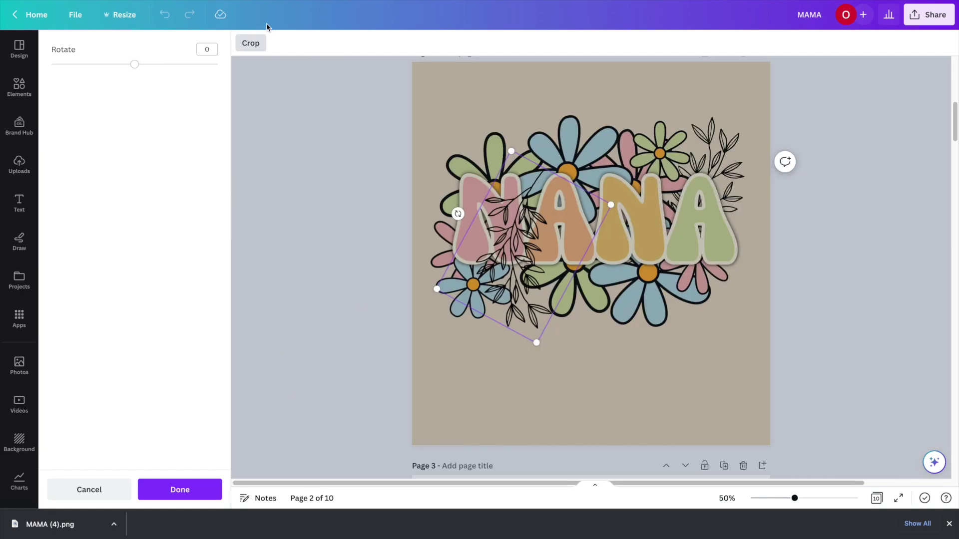
click(204, 497)
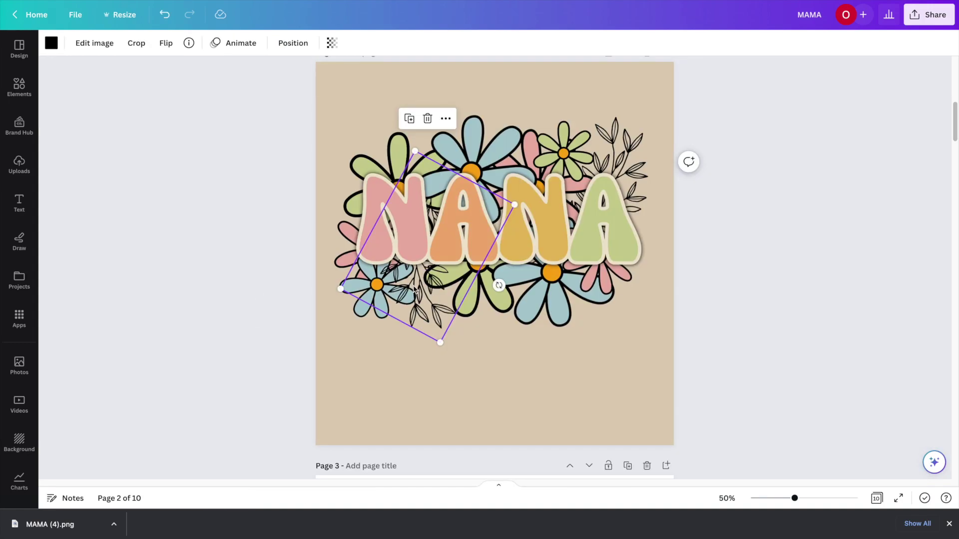
- Bring the green flower behind the first N forward in the layer order
click(373, 145)
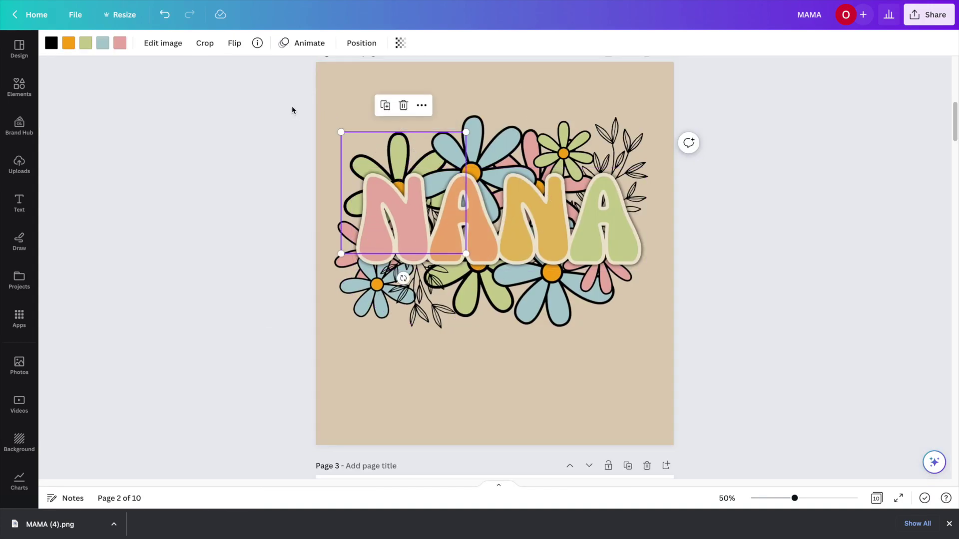
click(361, 43)
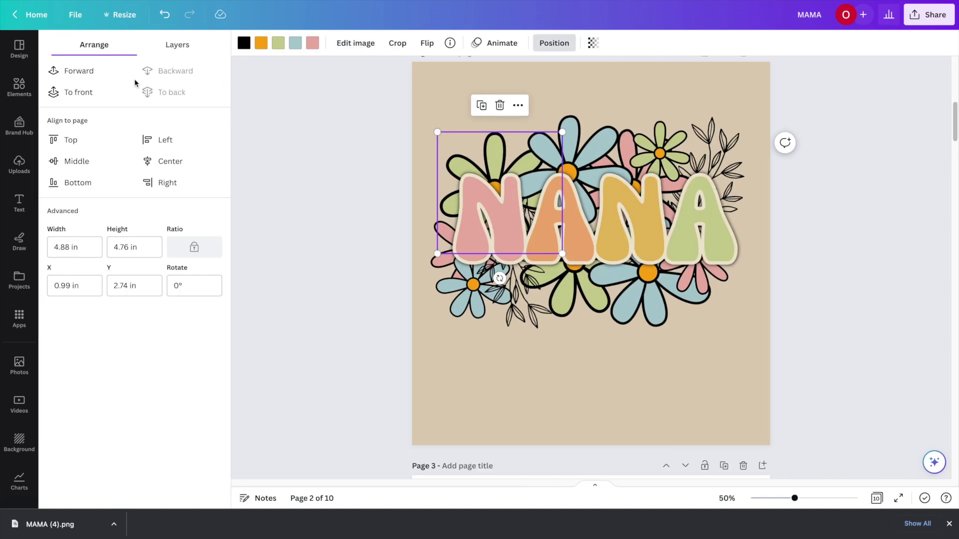
click(97, 79)
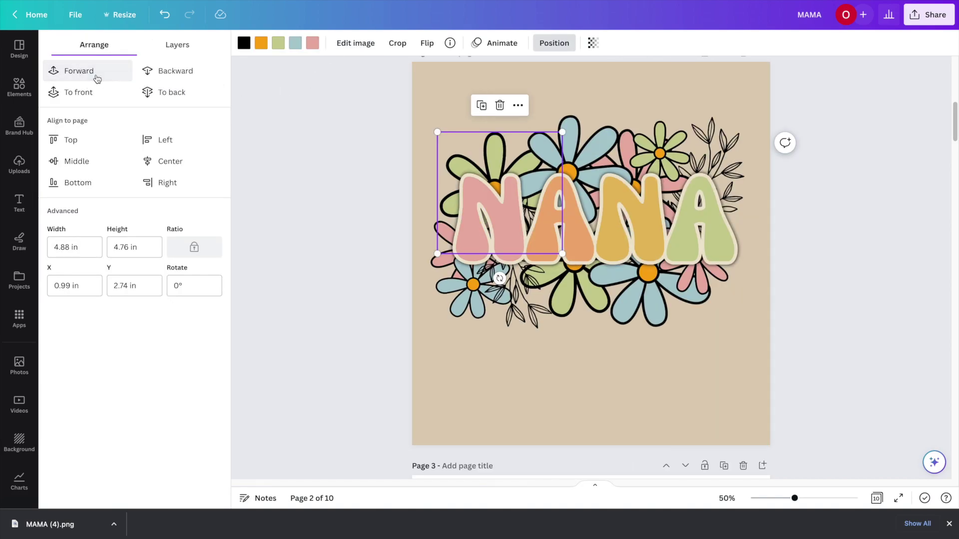